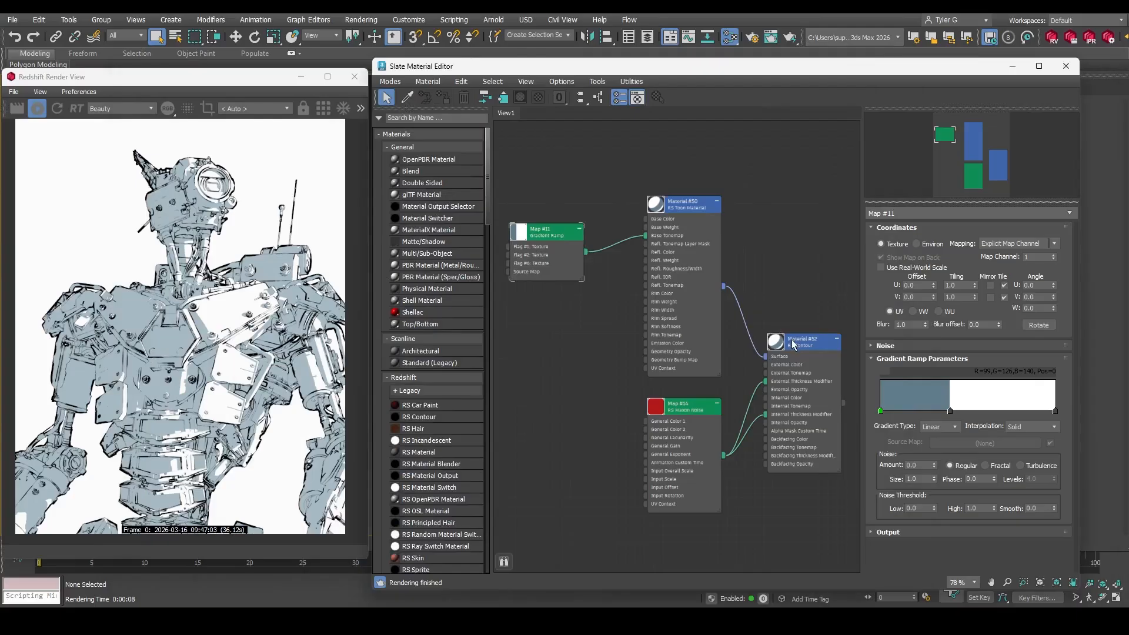
# Step: Examine the RS Contour, RS Toon Material and Gradient Ramp nodes and how they connect in the material graph
pyautogui.click(794, 340)
pyautogui.moveTo(795, 336); pyautogui.dragTo(721, 314, button='middle')
pyautogui.scroll(2, 693, 310)
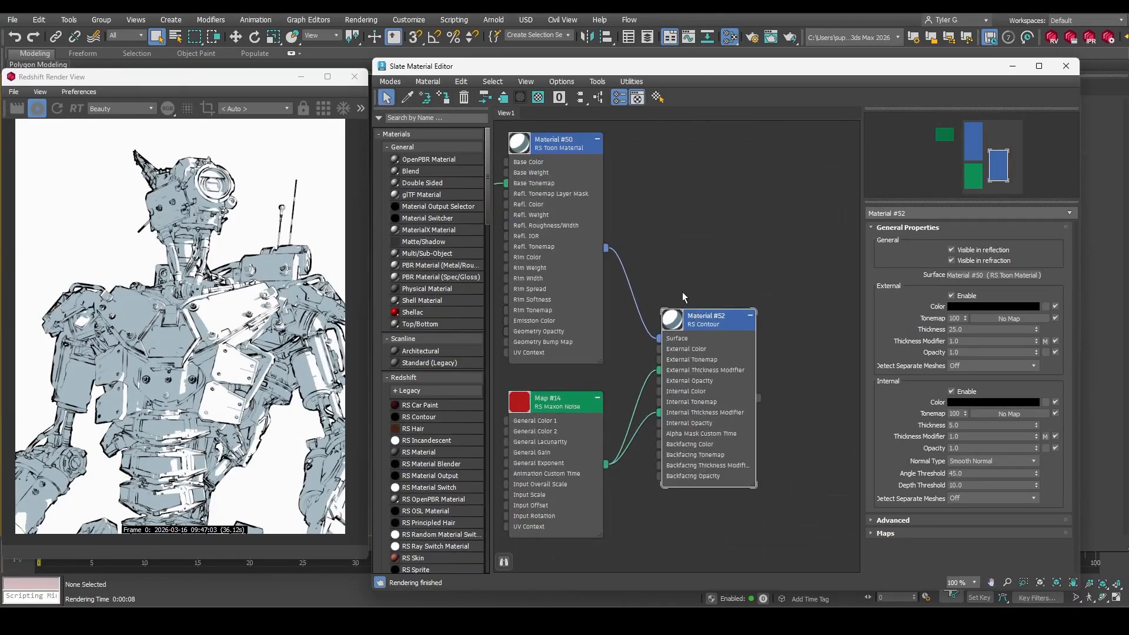
pyautogui.scroll(1, 684, 297)
pyautogui.moveTo(755, 347)
pyautogui.mouseDown()
pyautogui.moveTo(742, 365)
pyautogui.moveTo(756, 346)
pyautogui.mouseUp()
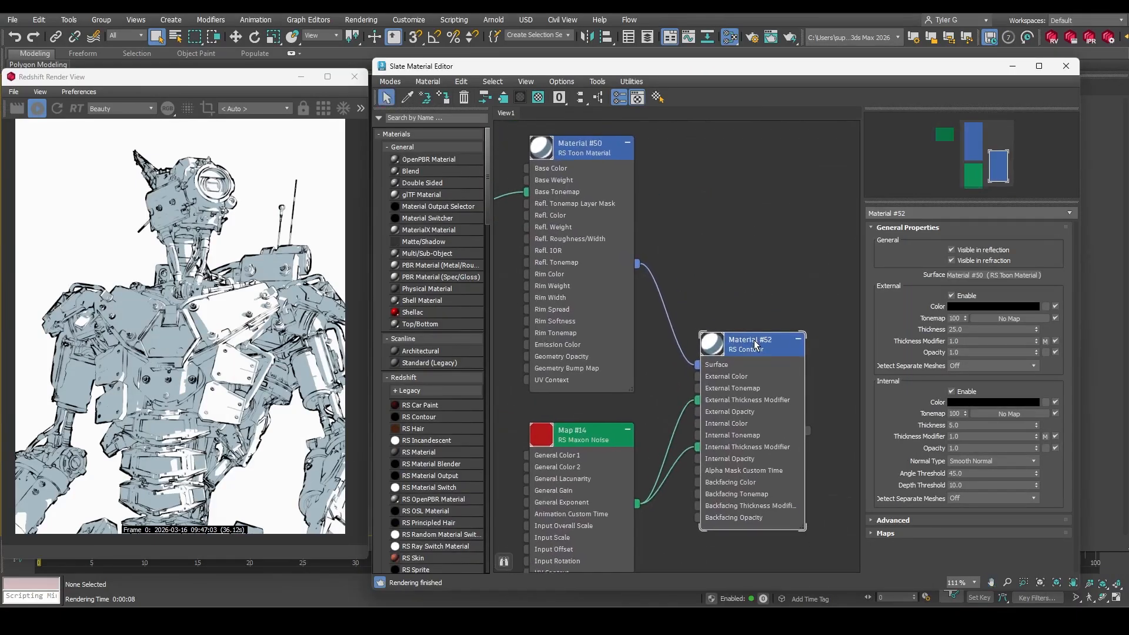
pyautogui.click(590, 152)
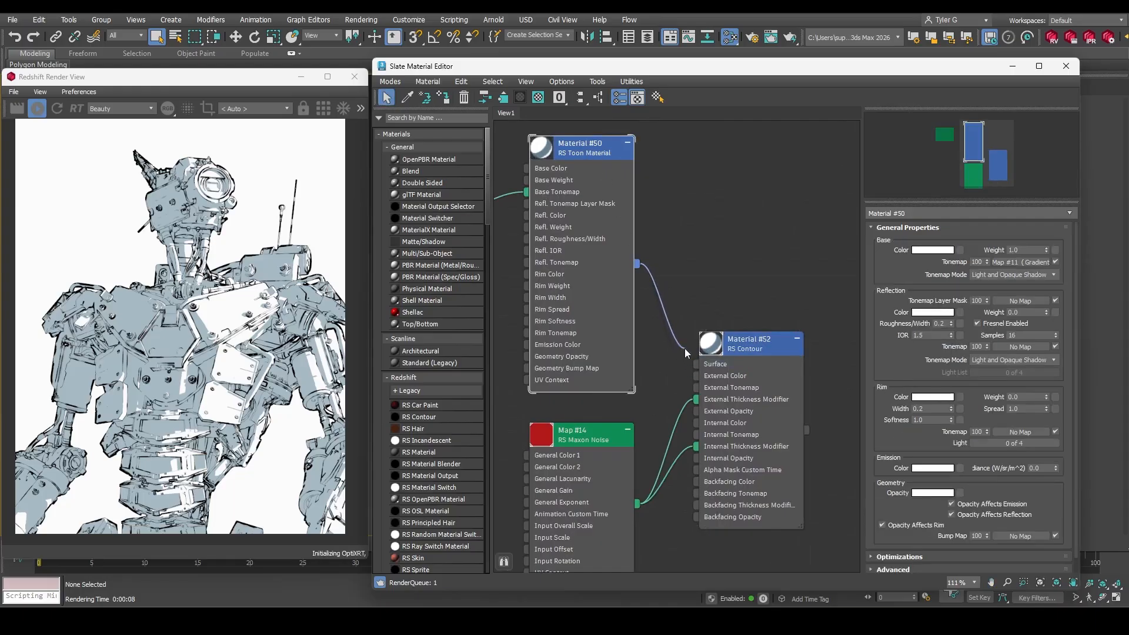
pyautogui.moveTo(693, 365); pyautogui.dragTo(839, 344, button='middle')
pyautogui.click(564, 242)
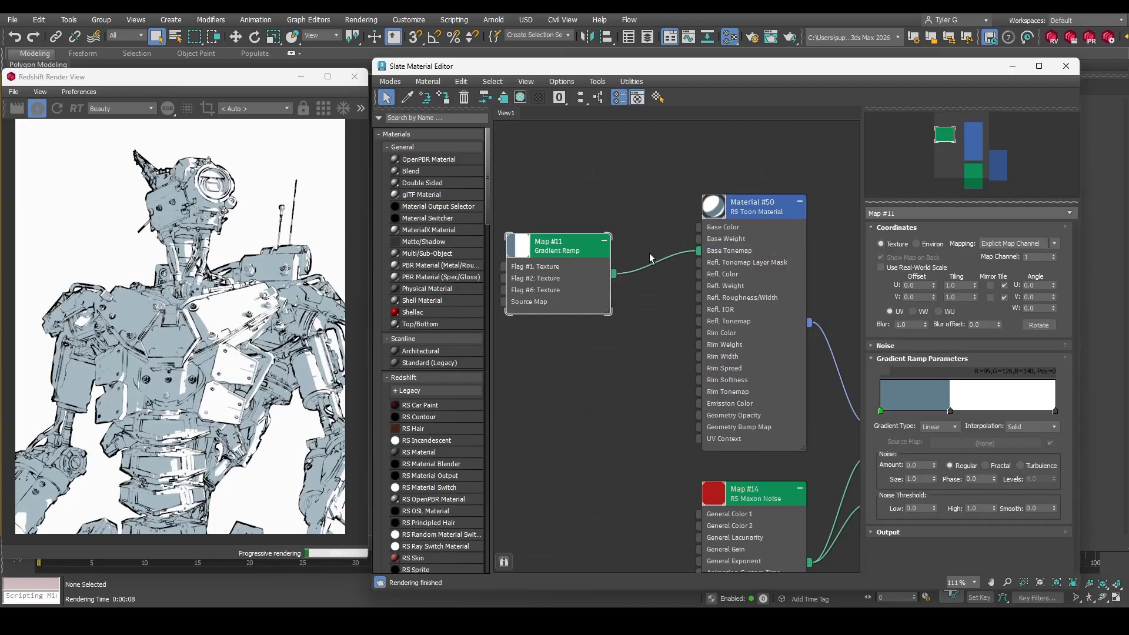
# Step: Connect a new RS AO map to the toon material's Base Color and adjust the map's spread
pyautogui.moveTo(657, 257); pyautogui.dragTo(707, 311, button='middle')
pyautogui.click(432, 118)
pyautogui.write('rs ao')
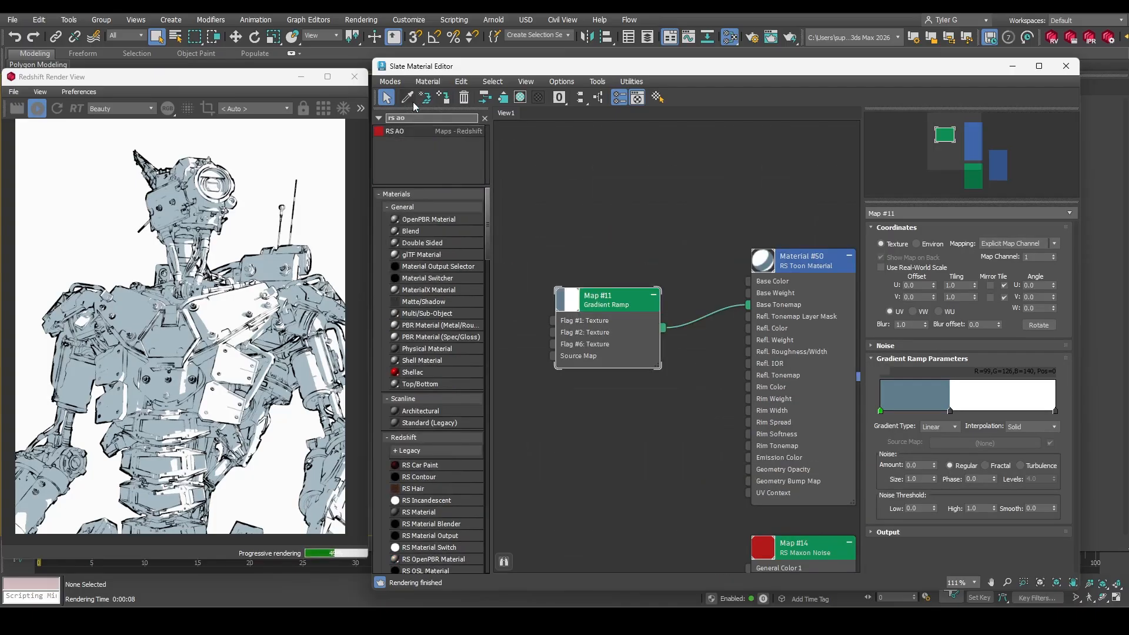
pyautogui.moveTo(405, 130); pyautogui.dragTo(748, 281)
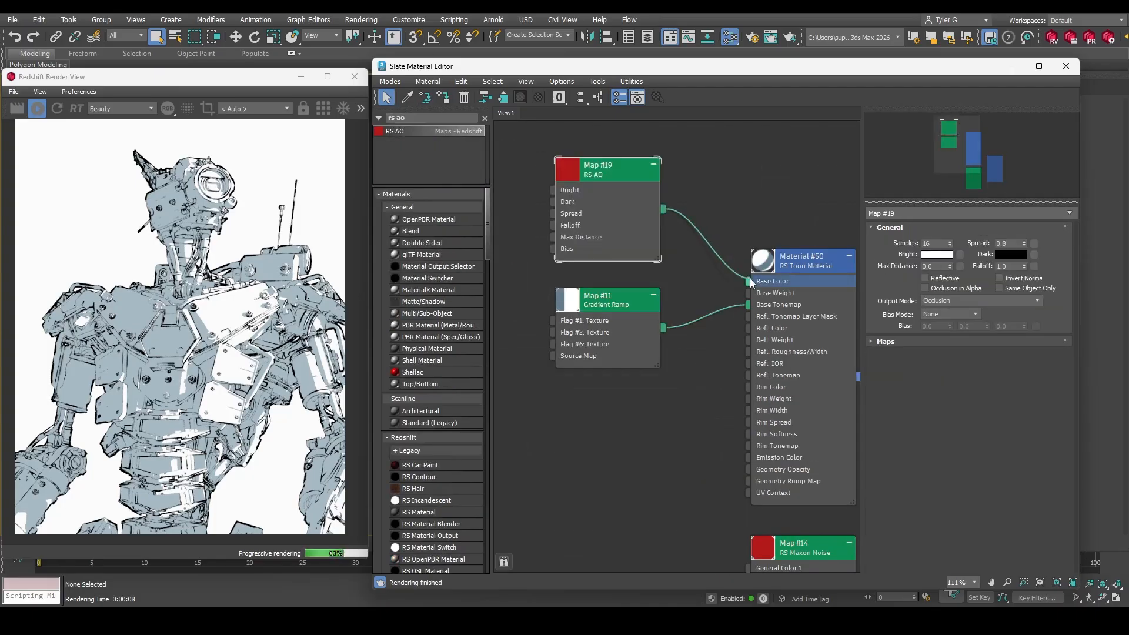
pyautogui.write('20')
pyautogui.press('Return')
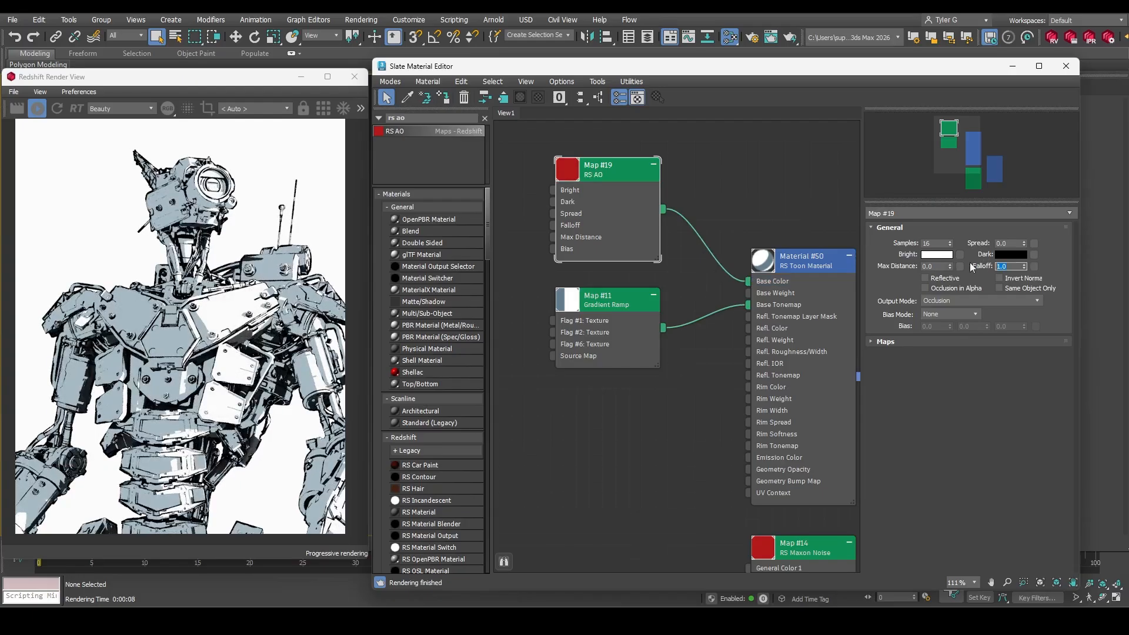
pyautogui.click(764, 169)
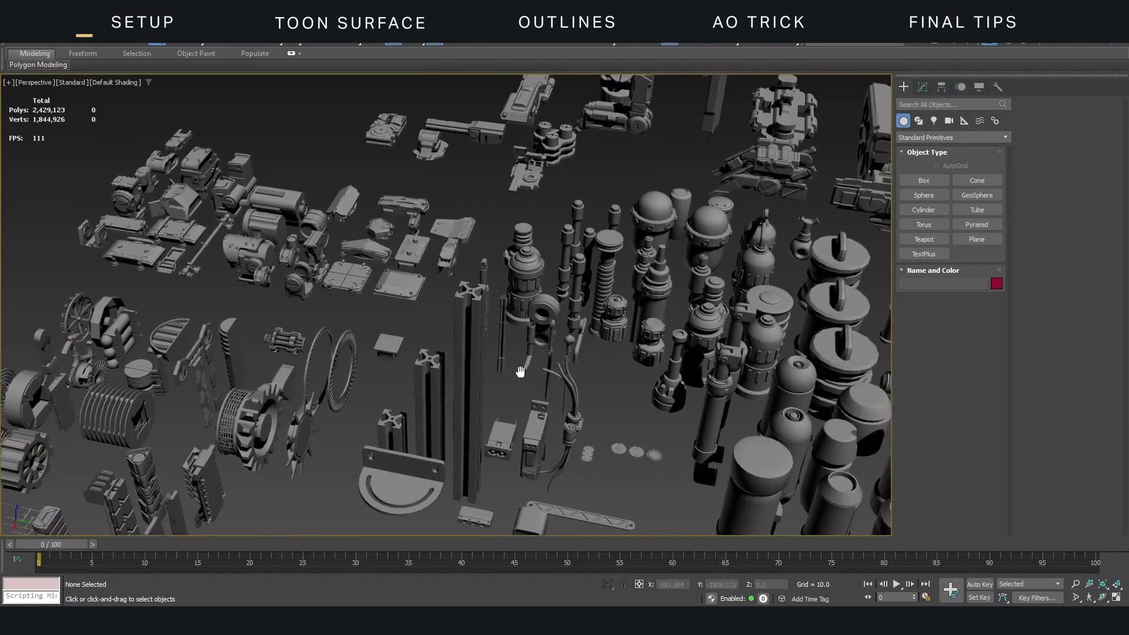
pyautogui.moveTo(521, 370); pyautogui.dragTo(315, 378, button='middle')
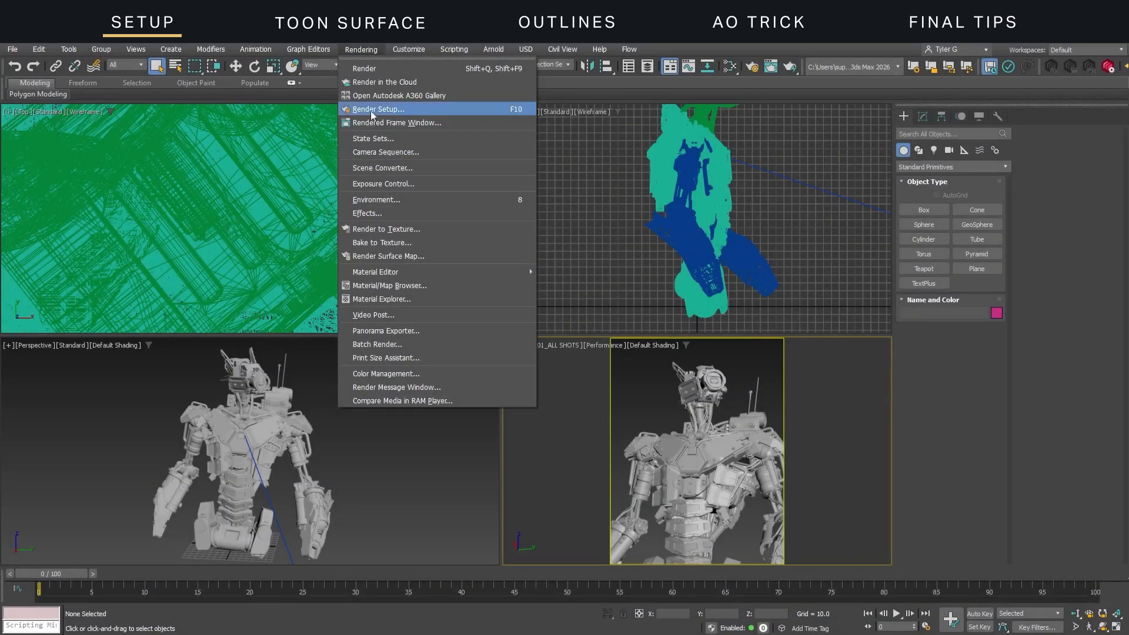
# Step: Open the render setup and choose Redshift Renderer as the renderer
pyautogui.click(382, 108)
pyautogui.click(582, 199)
pyautogui.click(552, 225)
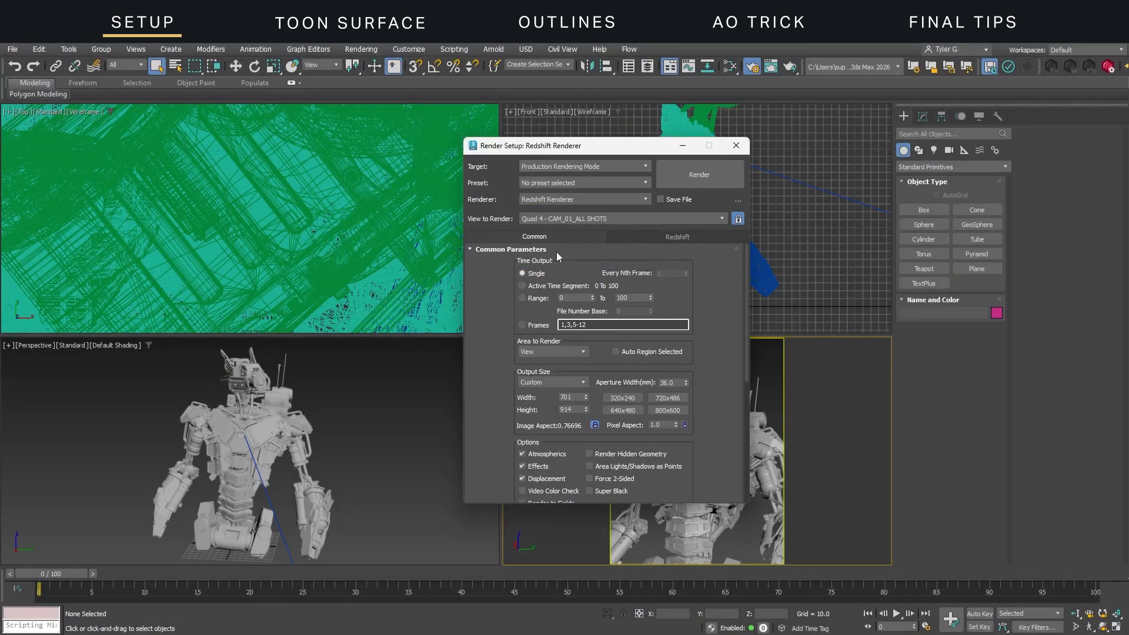
# Step: Set the Redshift bucket quality to Low and disable global illumination in the render setup
pyautogui.click(647, 237)
pyautogui.click(583, 308)
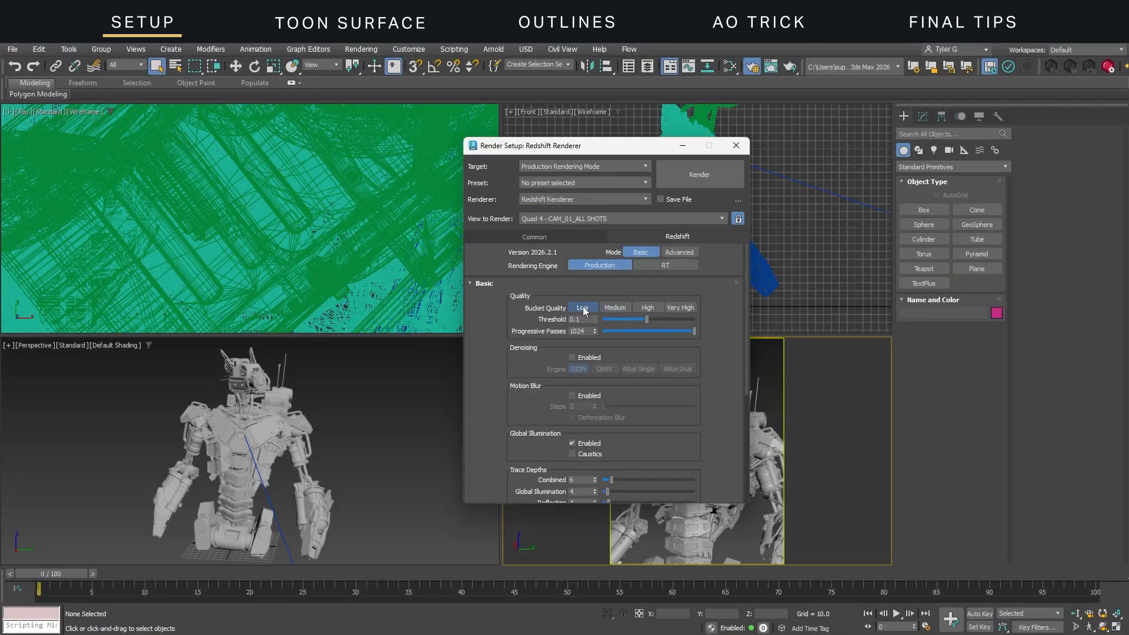
pyautogui.click(572, 444)
pyautogui.click(738, 146)
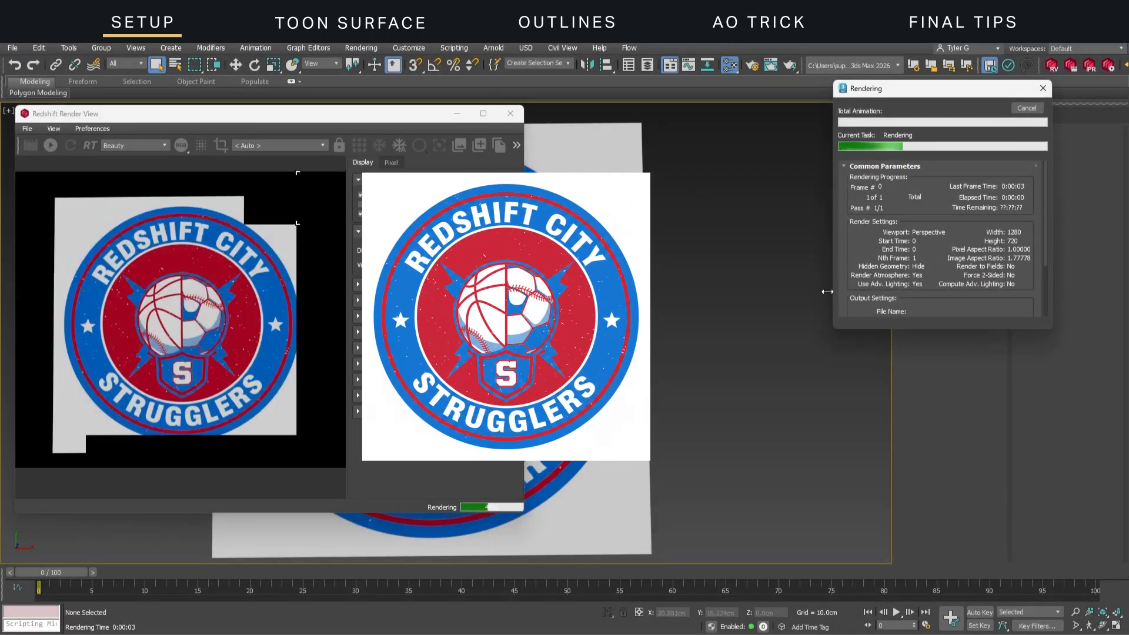
# Step: Paint red, blue and grey comparison strokes over the logo image in Photoshop
pyautogui.moveTo(631, 341); pyautogui.dragTo(603, 352)
pyautogui.moveTo(571, 287)
pyautogui.mouseDown()
pyautogui.moveTo(602, 301)
pyautogui.moveTo(292, 231)
pyautogui.mouseUp()
pyautogui.moveTo(576, 199); pyautogui.dragTo(560, 211)
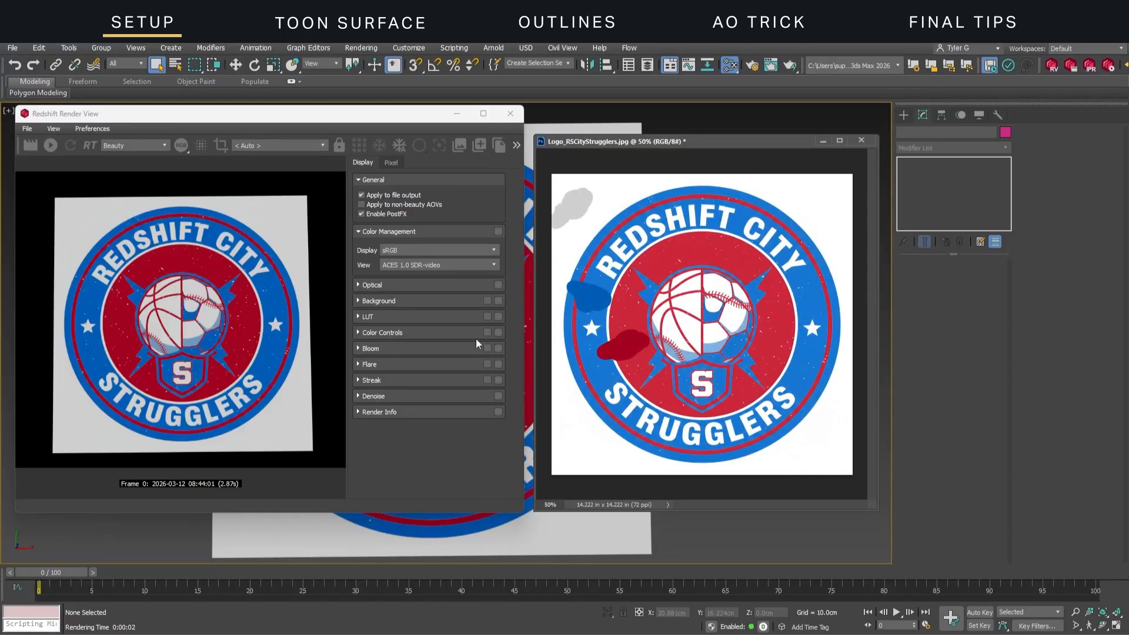
# Step: Compare view transforms on the logo in the Redshift Render View, ending with Raw
pyautogui.click(460, 264)
pyautogui.click(438, 298)
pyautogui.click(442, 265)
pyautogui.click(398, 309)
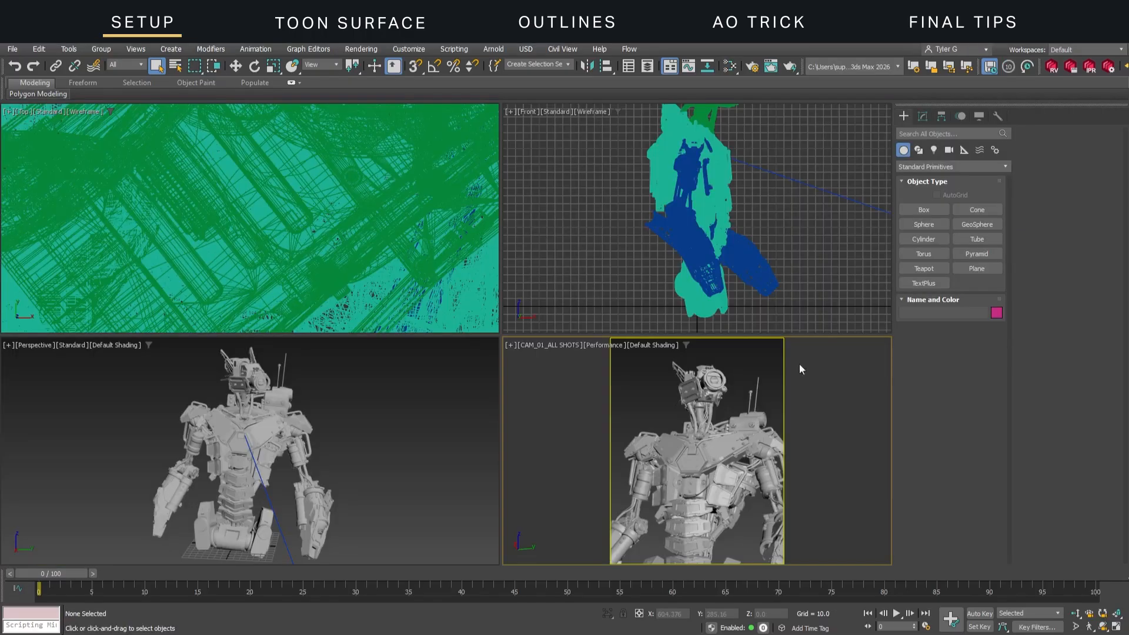
# Step: Change the scene's color management mode in the Color Management Settings
pyautogui.click(360, 49)
pyautogui.click(385, 374)
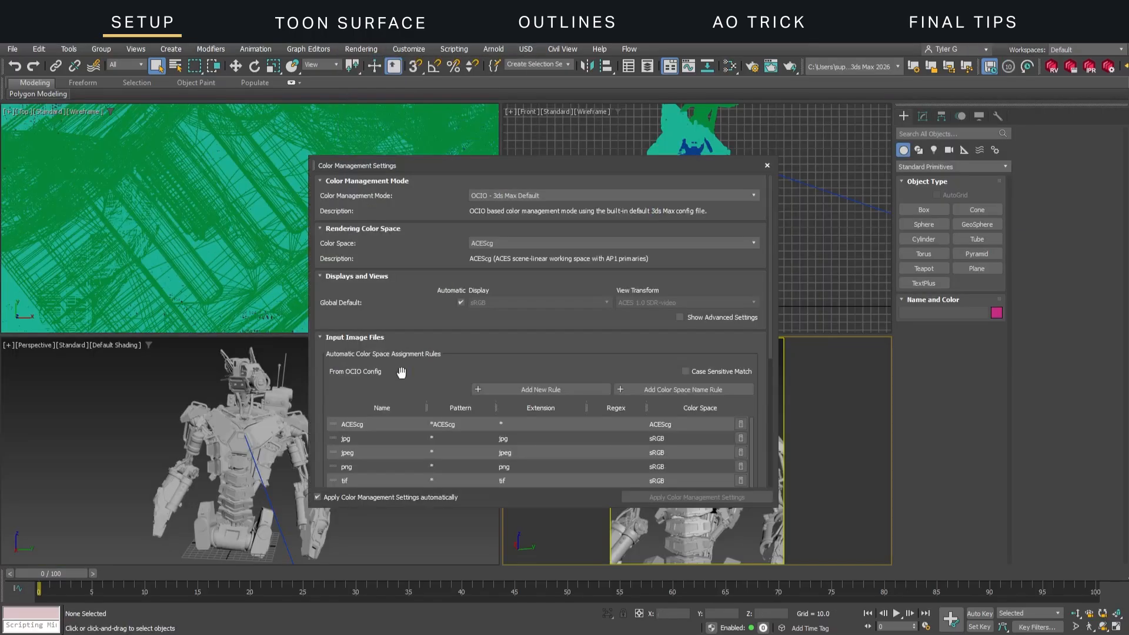
pyautogui.click(555, 196)
pyautogui.click(497, 207)
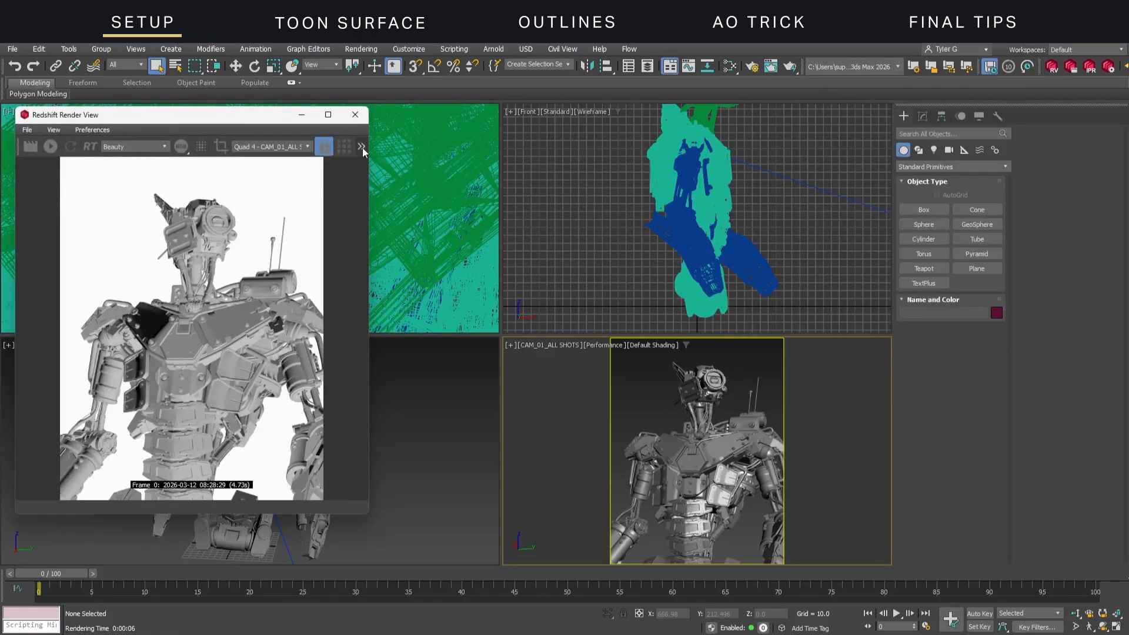
# Step: Show the display settings of the Redshift Render View, set the view transform to Raw and close the window
pyautogui.click(362, 147)
pyautogui.click(344, 167)
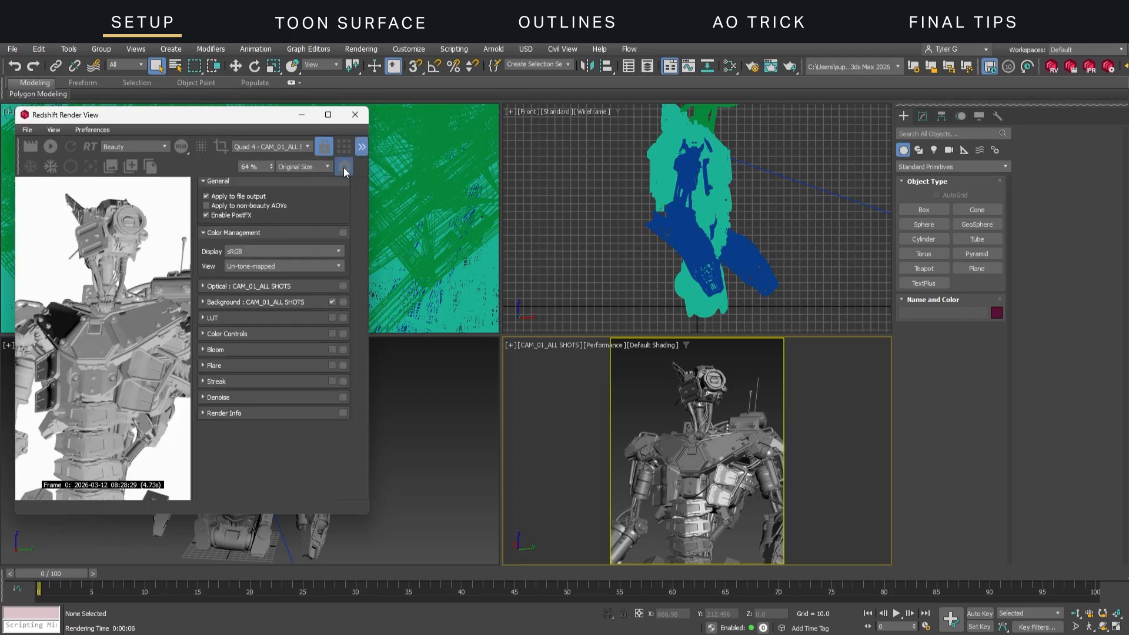
pyautogui.click(253, 266)
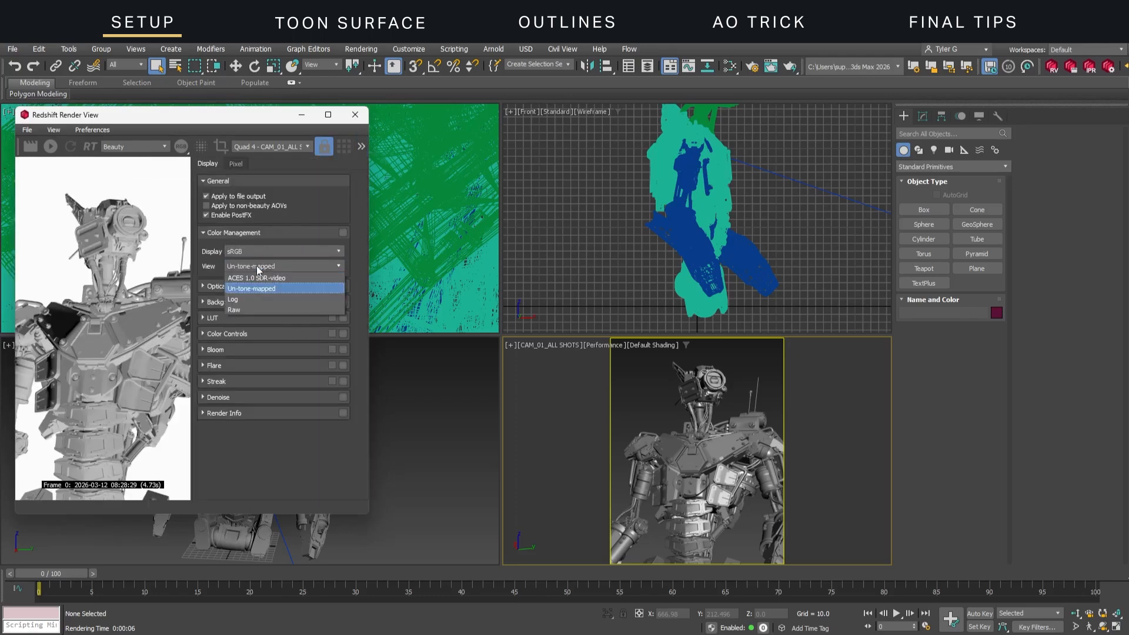
pyautogui.click(241, 311)
pyautogui.click(355, 114)
# Step: Add a Standard (Legacy) material to the Slate Material Editor and open its diffuse color for editing
pyautogui.click(729, 66)
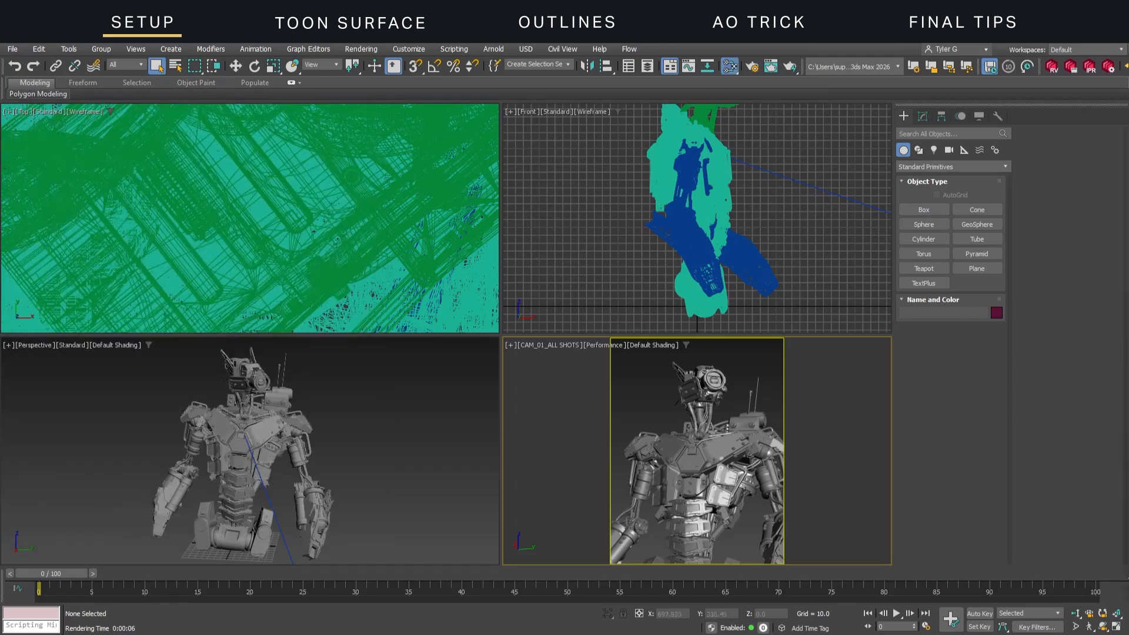
pyautogui.moveTo(196, 444); pyautogui.dragTo(341, 350)
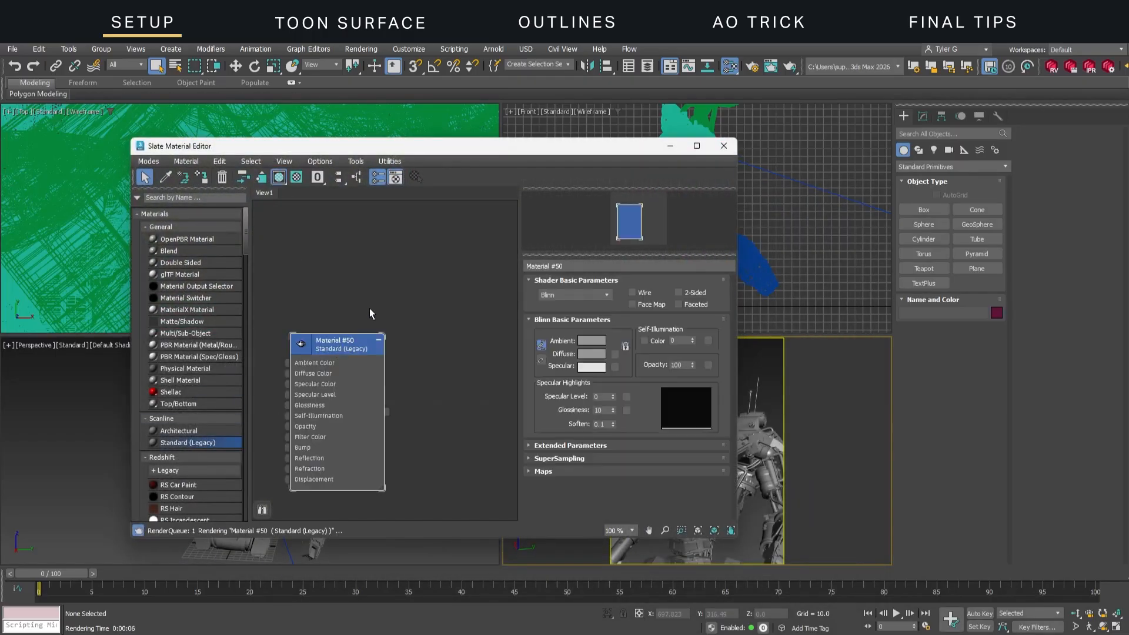
pyautogui.click(606, 353)
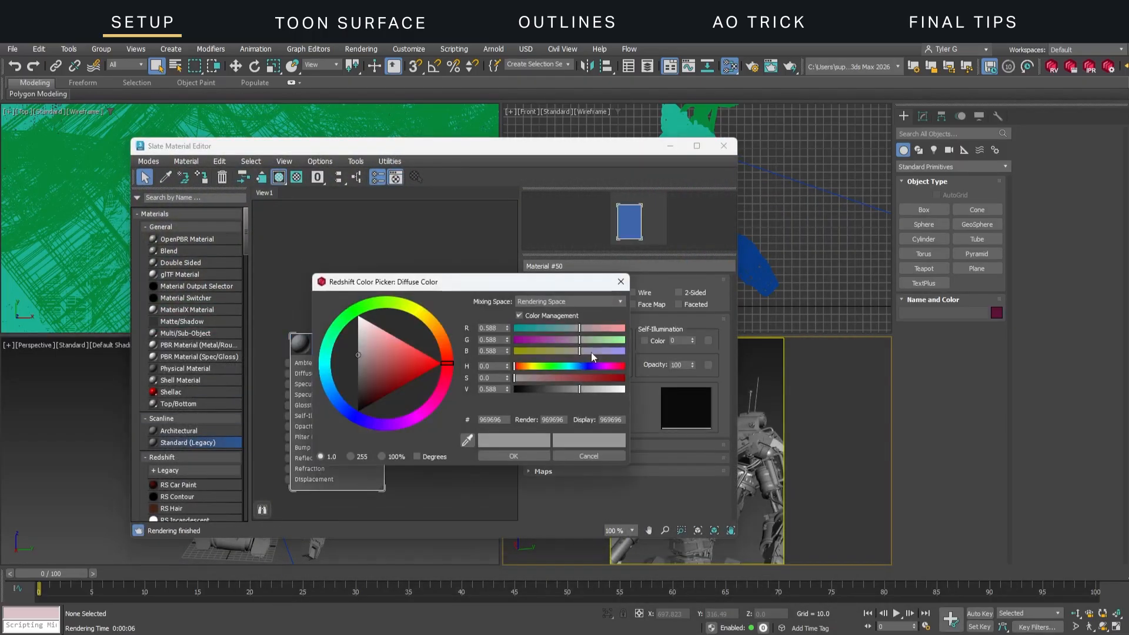
# Step: Choose the mixing space and turn off color management in the diffuse color picker
pyautogui.click(535, 301)
pyautogui.click(538, 305)
pyautogui.click(519, 316)
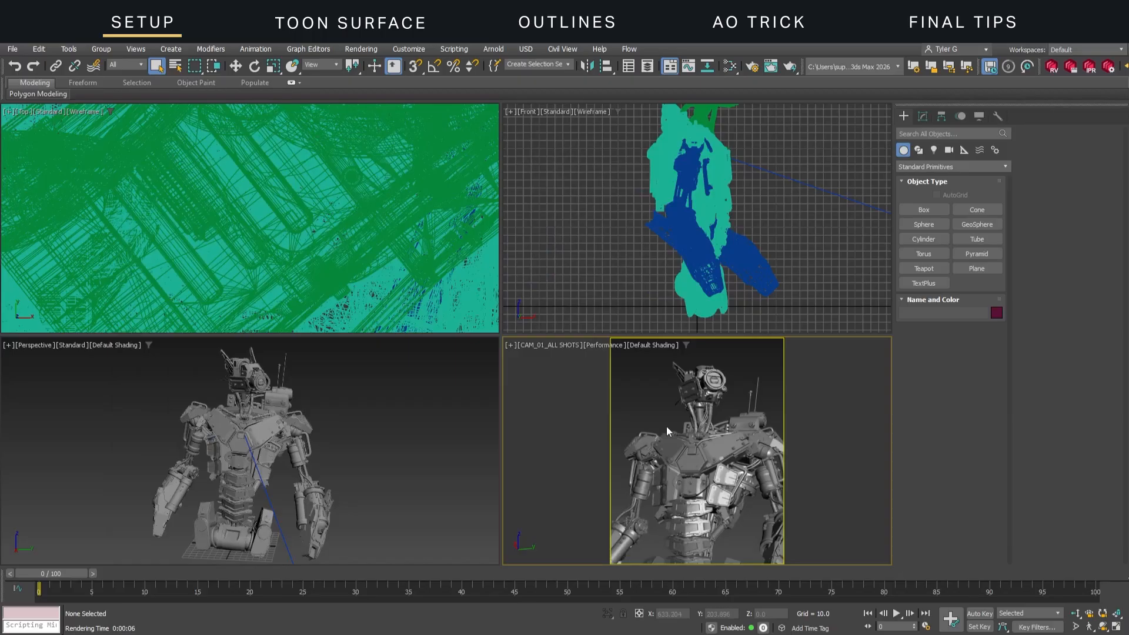
# Step: Open the Environment and Effects dialog and show its Redshift settings
pyautogui.click(361, 49)
pyautogui.click(379, 213)
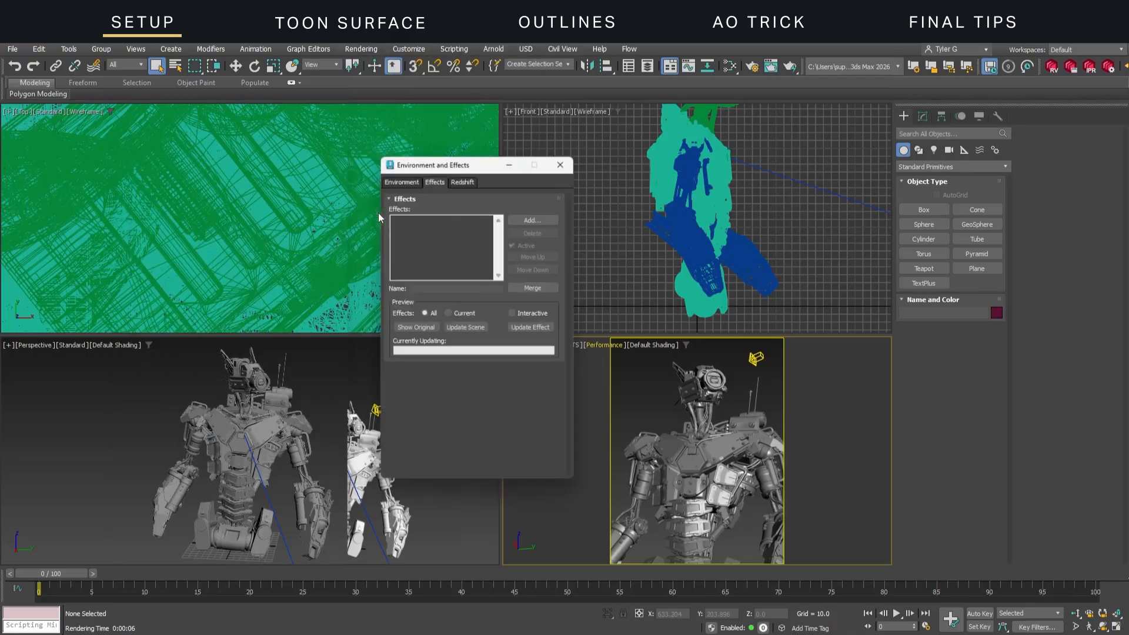
pyautogui.click(461, 178)
pyautogui.moveTo(574, 292); pyautogui.dragTo(570, 477)
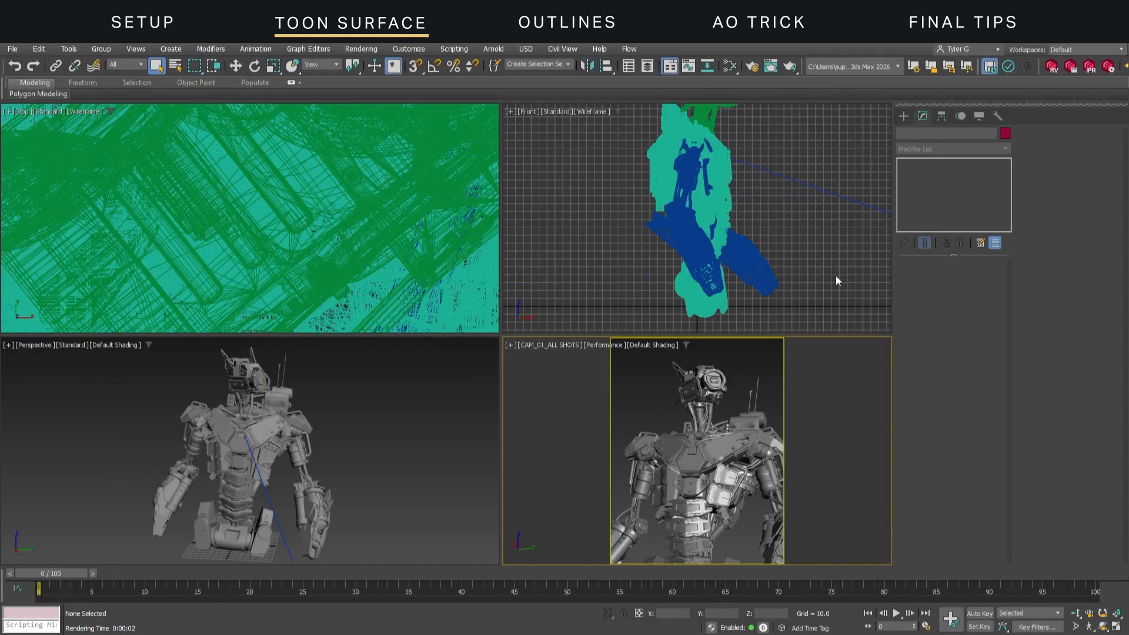
# Step: Enlarge the Slate Material Editor, find RS Toon Material by name and add it to the empty graph
pyautogui.press('m')
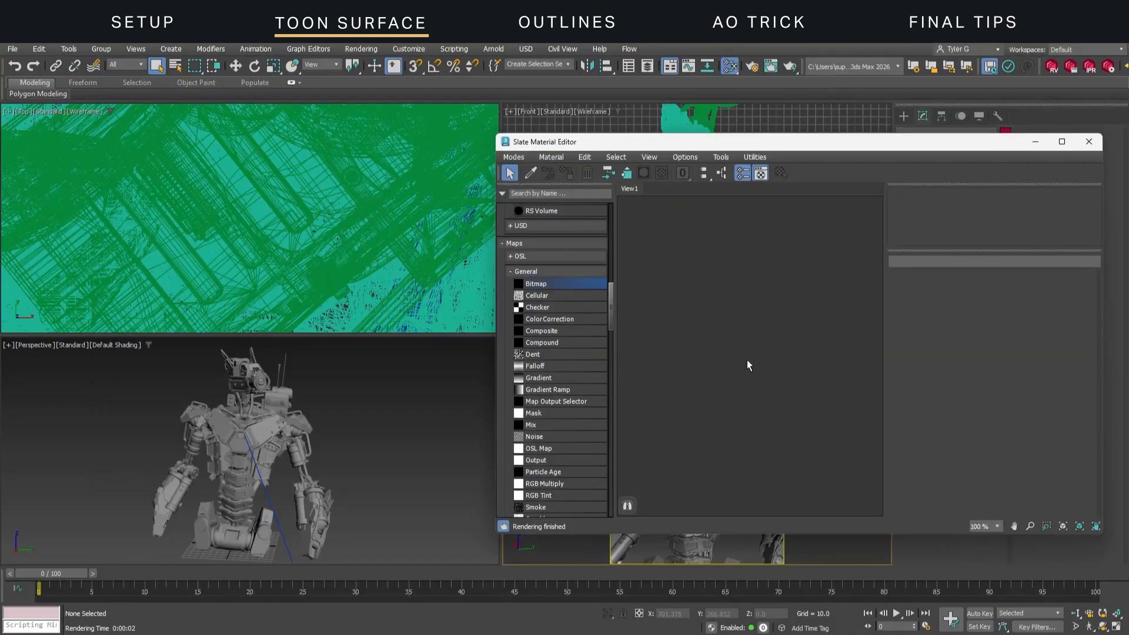
pyautogui.moveTo(649, 142); pyautogui.dragTo(630, 118)
pyautogui.moveTo(1083, 510); pyautogui.dragTo(1112, 571)
pyautogui.click(534, 169)
pyautogui.write('RS Toon')
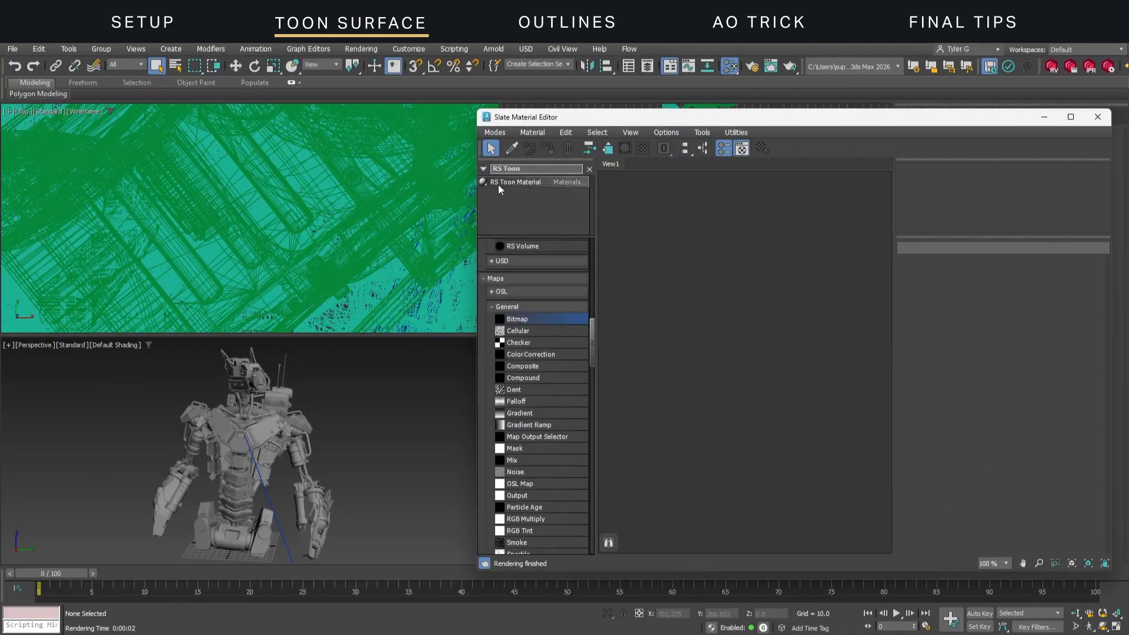
pyautogui.moveTo(499, 183); pyautogui.dragTo(732, 257)
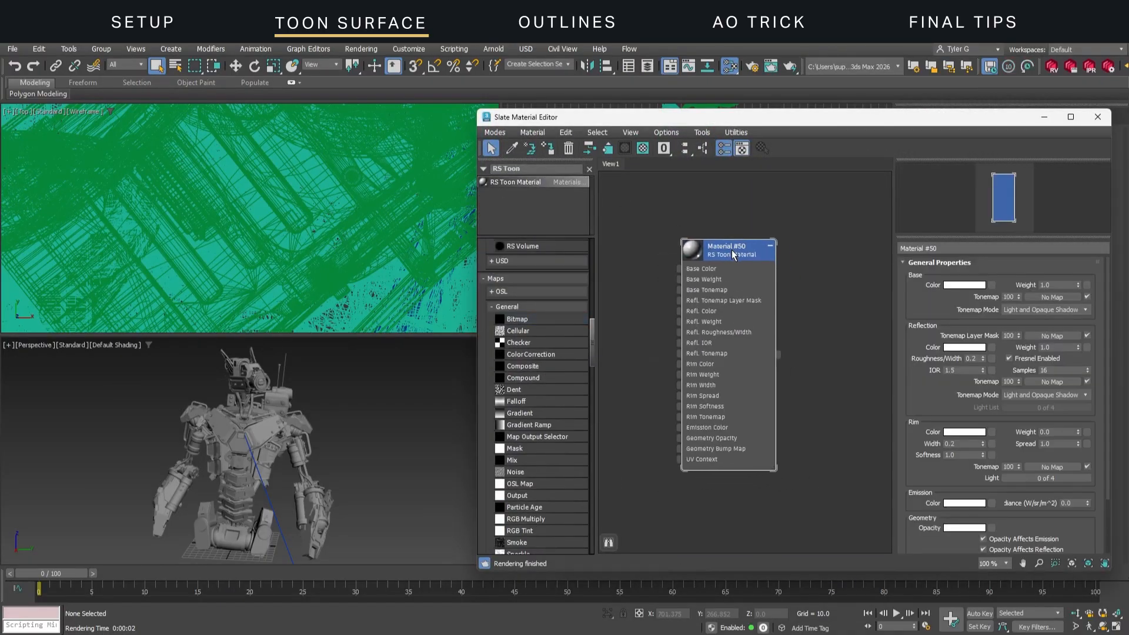
# Step: Assign the RS Toon Material to all objects in the scene and render the result
pyautogui.click(150, 419)
pyautogui.hotkey('ctrl', 'a')
pyautogui.rightClick(712, 243)
pyautogui.click(720, 300)
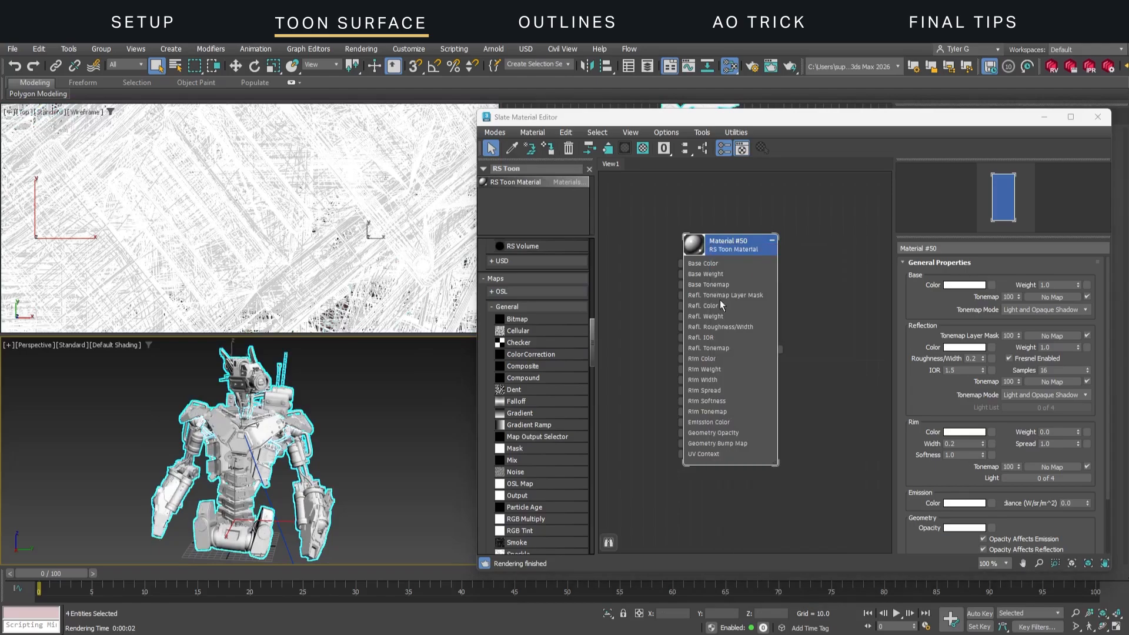
pyautogui.hotkey('shift', 'q')
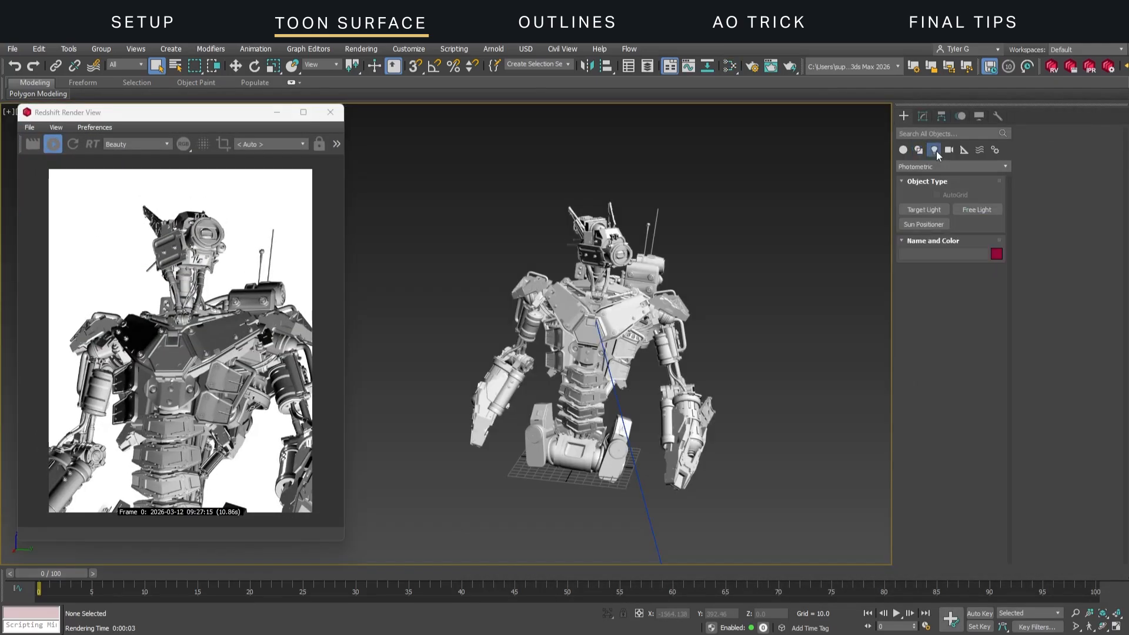
# Step: Create a Redshift Physical light about 210 by 76 units beside the robot's lowered hand
pyautogui.click(952, 167)
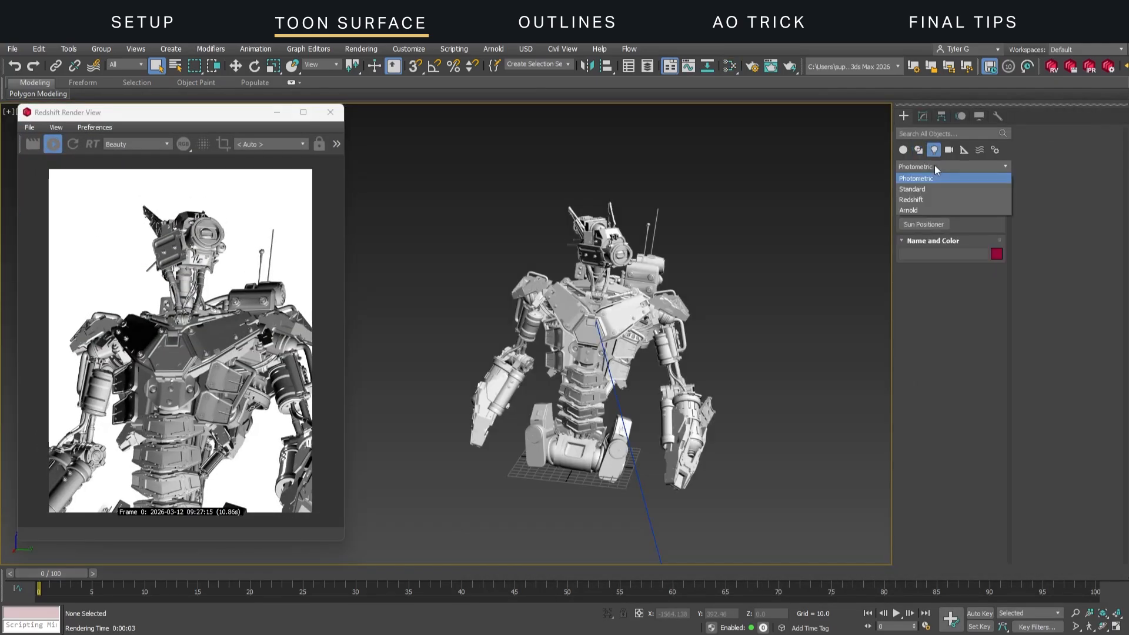
pyautogui.click(919, 200)
pyautogui.click(922, 209)
pyautogui.click(712, 487)
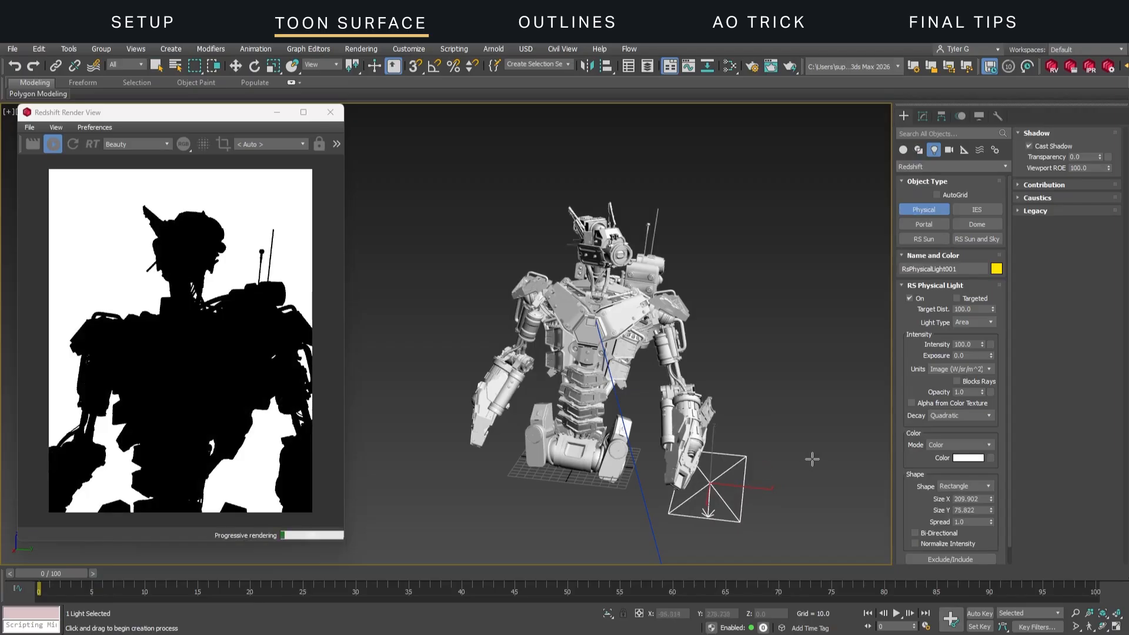
# Step: Change the new physical light's type to Directional
pyautogui.press('w')
pyautogui.click(923, 116)
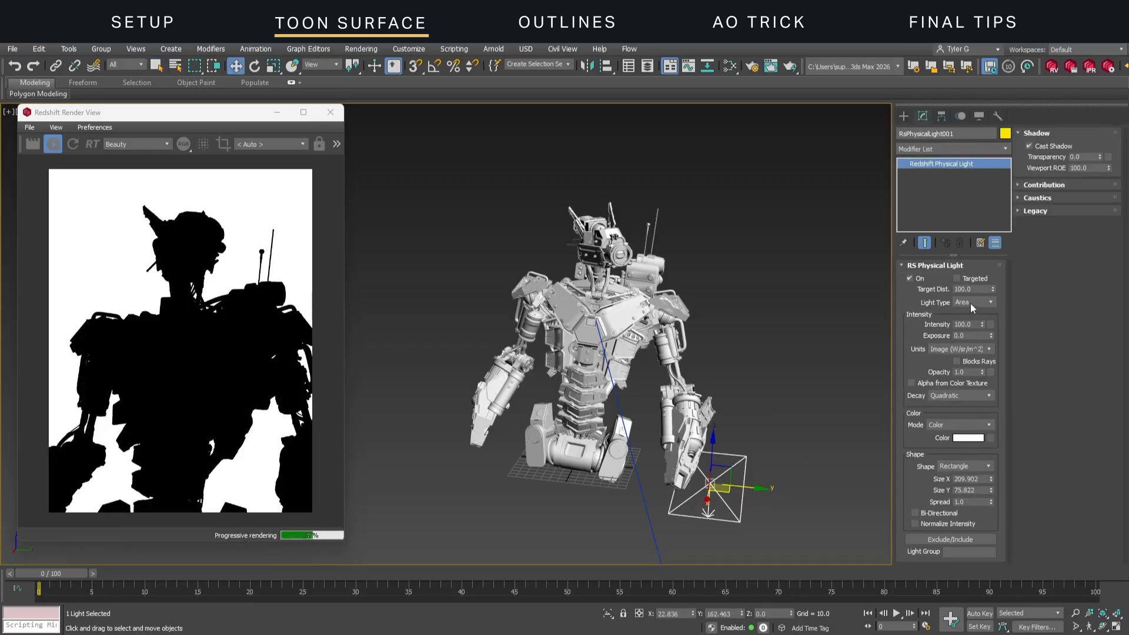
pyautogui.click(971, 303)
pyautogui.click(974, 335)
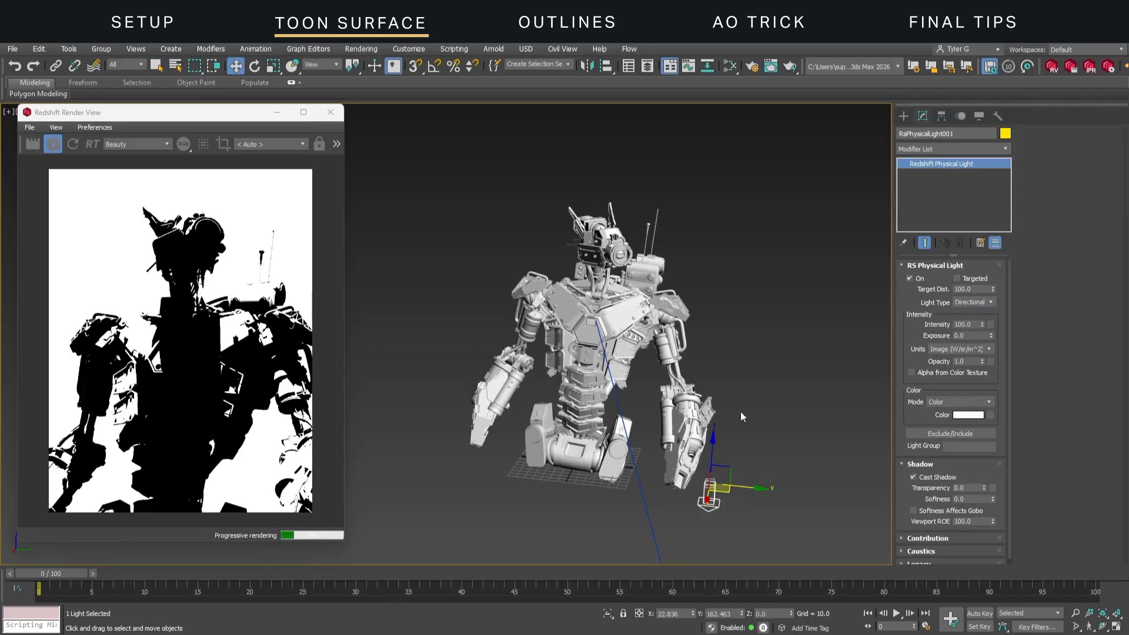
# Step: Move the directional light up beside the robot's head and rotate it by about -18 degrees around X
pyautogui.moveTo(721, 473); pyautogui.dragTo(679, 207)
pyautogui.moveTo(679, 207); pyautogui.dragTo(700, 250, button='middle')
pyautogui.press('e')
pyautogui.moveTo(708, 218); pyautogui.dragTo(727, 235)
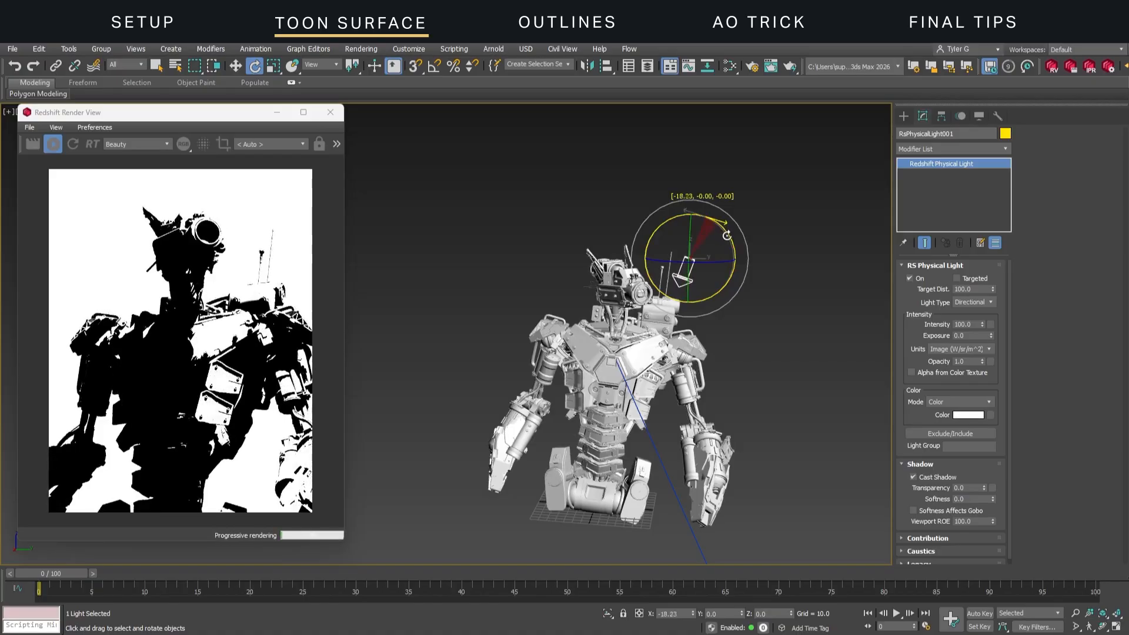
pyautogui.press('w')
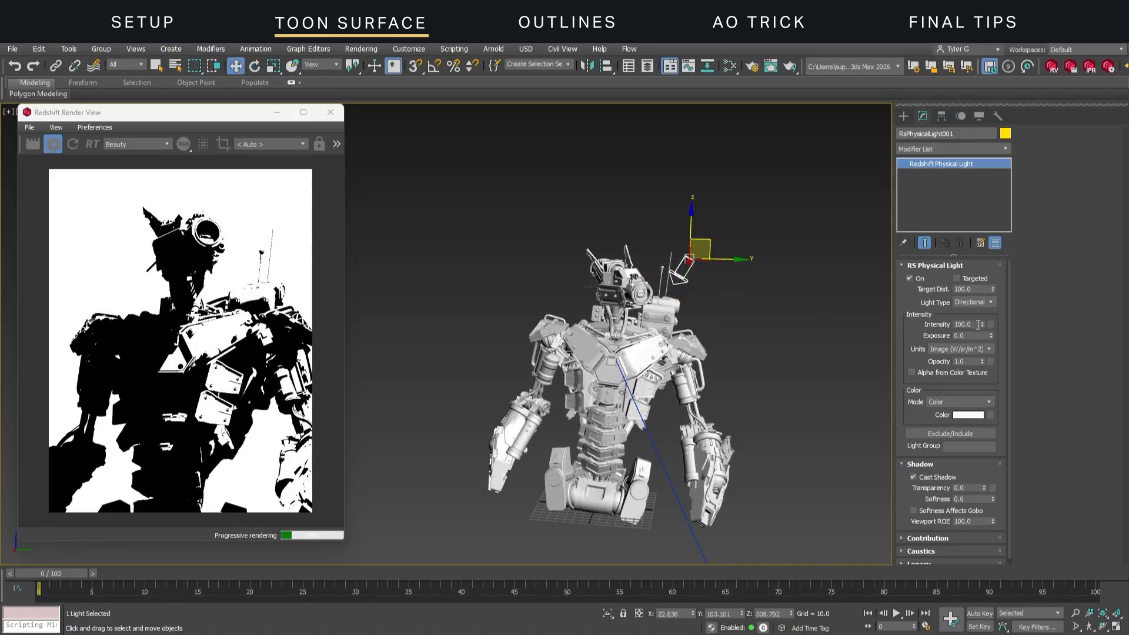
# Step: Set the directional light's intensity to 3 and rotate it to about -37, 38 and 13 degrees around X, Y and Z
pyautogui.moveTo(982, 326); pyautogui.dragTo(982, 341)
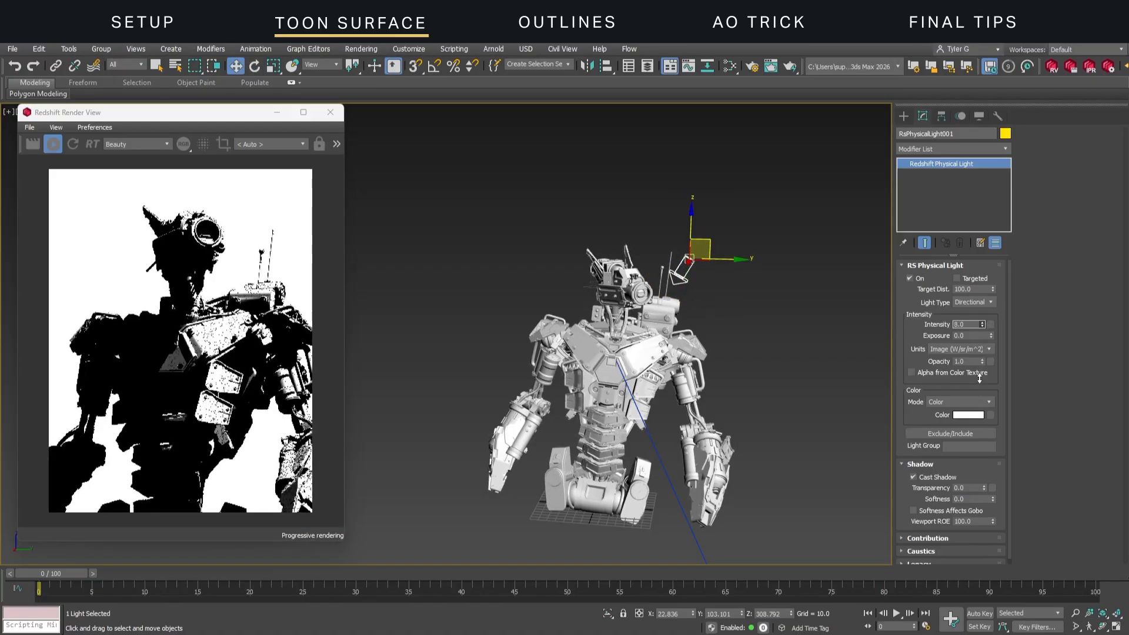
pyautogui.press('e')
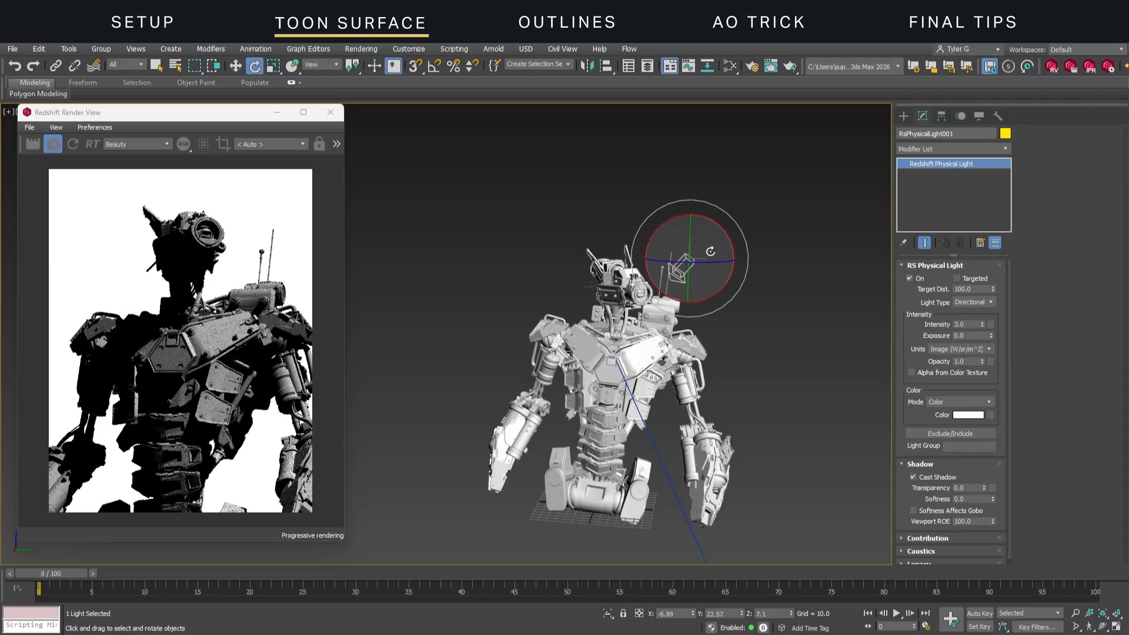
pyautogui.moveTo(697, 261)
pyautogui.mouseDown()
pyautogui.moveTo(688, 252)
pyautogui.moveTo(670, 291)
pyautogui.moveTo(676, 241)
pyautogui.moveTo(718, 260)
pyautogui.moveTo(772, 309)
pyautogui.mouseUp()
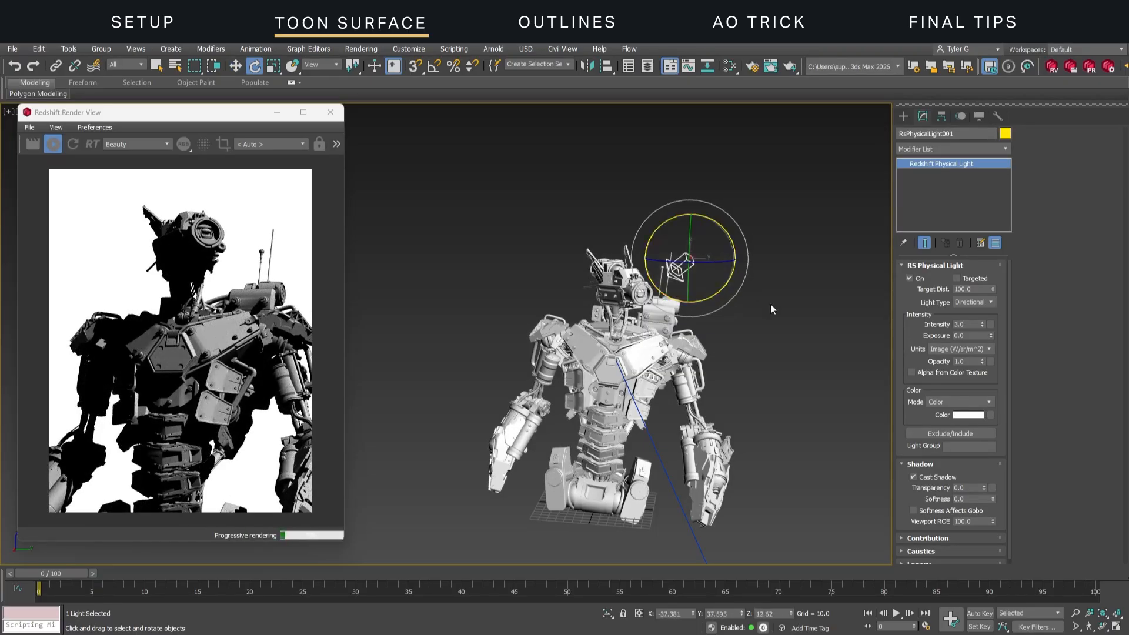
pyautogui.click(797, 342)
pyautogui.press('w')
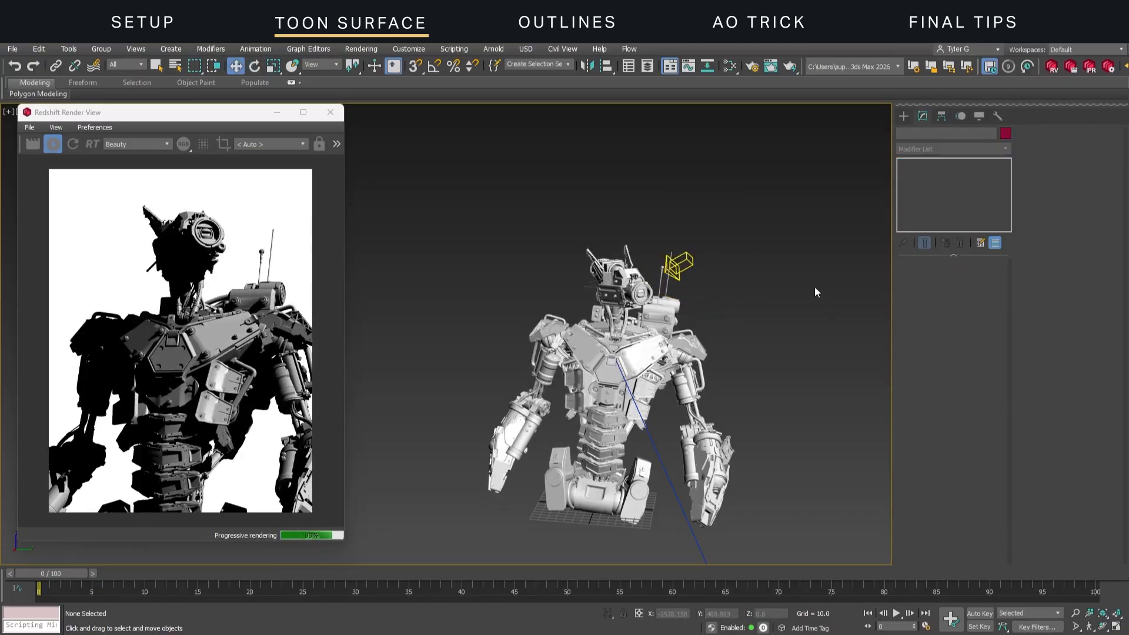
# Step: Open the material editor and set the RS Toon Material's reflection weight to 0
pyautogui.press('m')
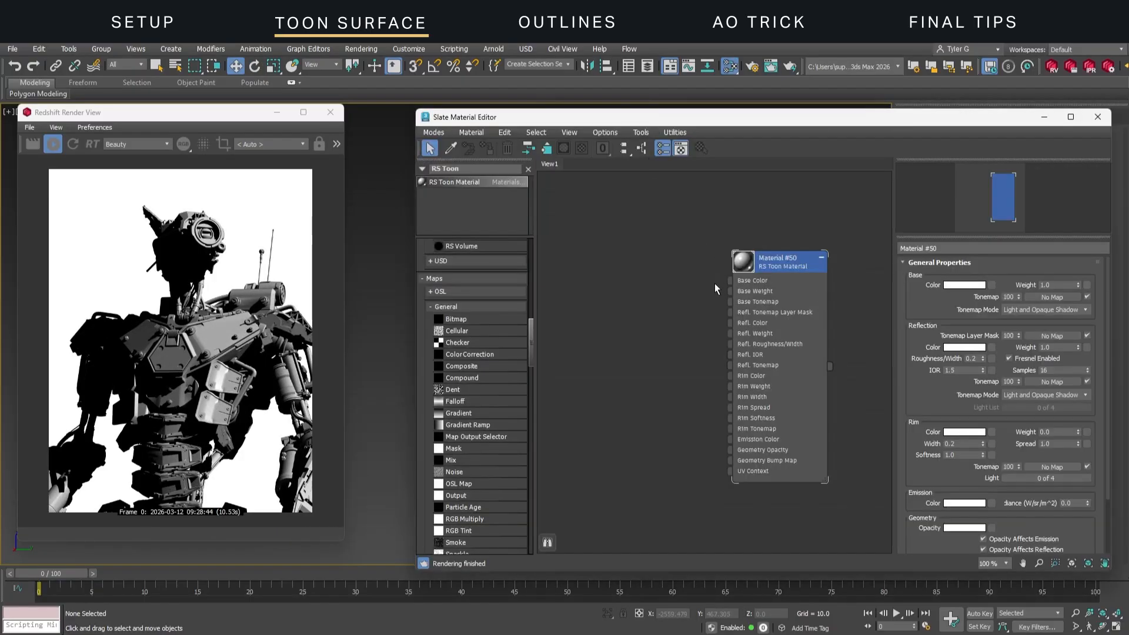
pyautogui.click(754, 258)
pyautogui.click(1063, 347)
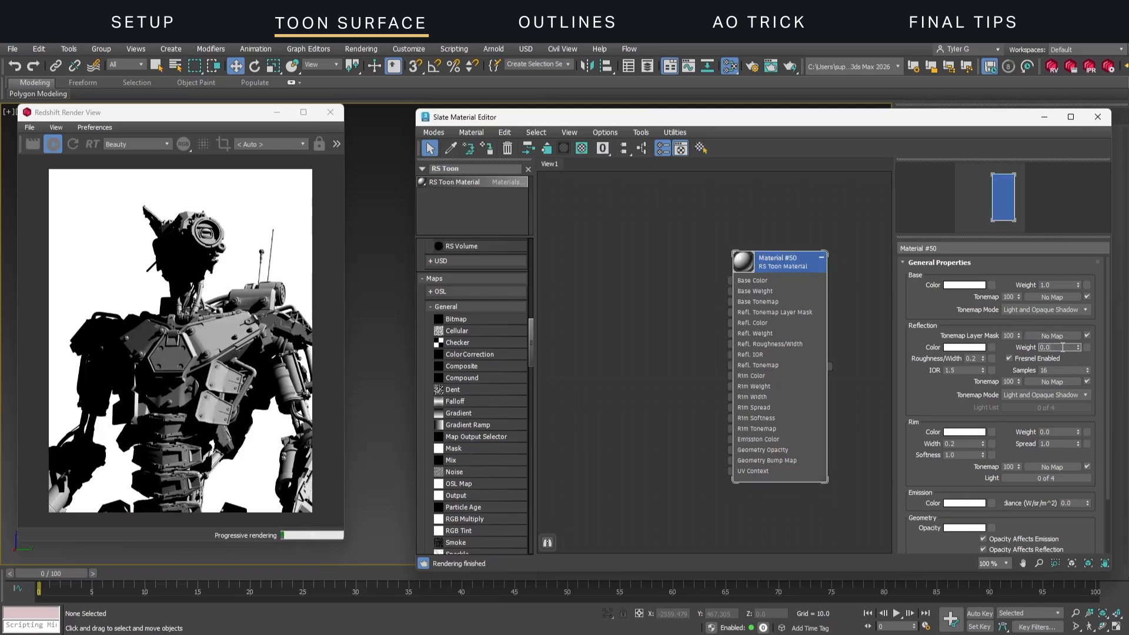
# Step: Add a Gradient Ramp map and connect it to the toon material's Base Tonemap input
pyautogui.write('gradient')
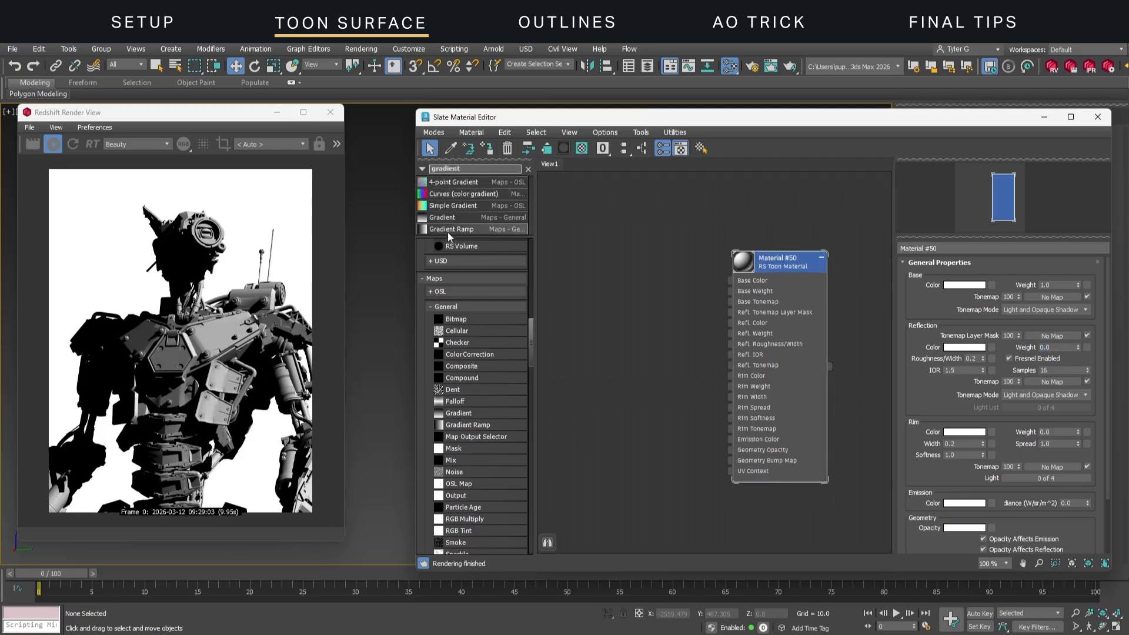
pyautogui.moveTo(450, 231); pyautogui.dragTo(598, 290)
pyautogui.moveTo(653, 311); pyautogui.dragTo(730, 302)
pyautogui.moveTo(609, 288); pyautogui.dragTo(632, 276)
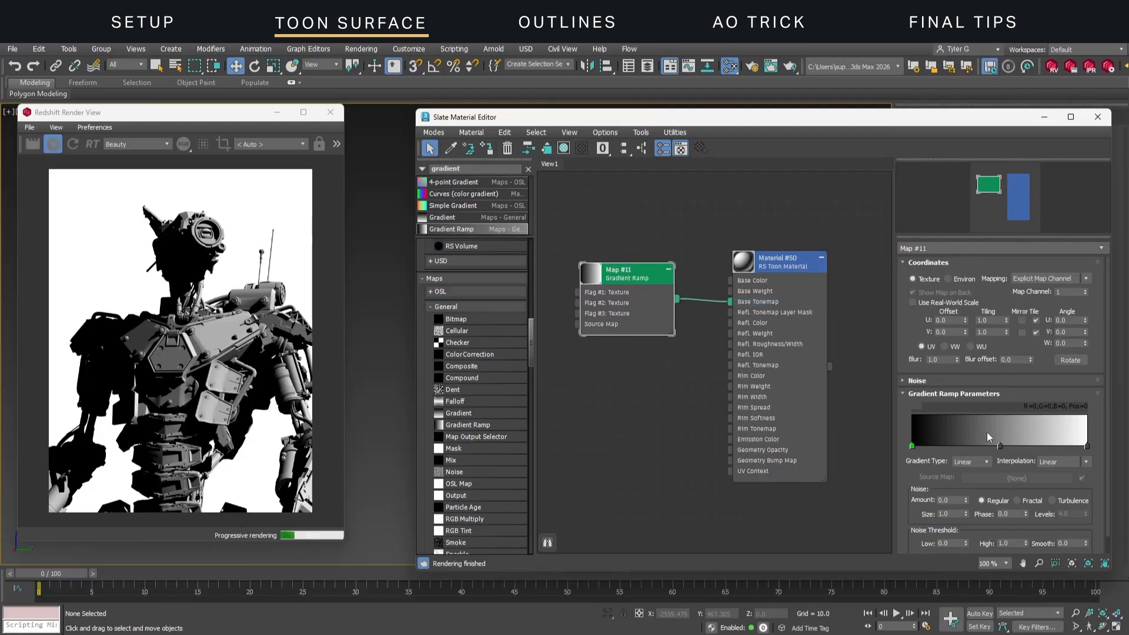
# Step: Set the Gradient Ramp's interpolation to Solid and make its middle flag light grey with an RGB value of 213
pyautogui.click(1086, 462)
pyautogui.click(1046, 504)
pyautogui.moveTo(571, 389); pyautogui.dragTo(608, 391)
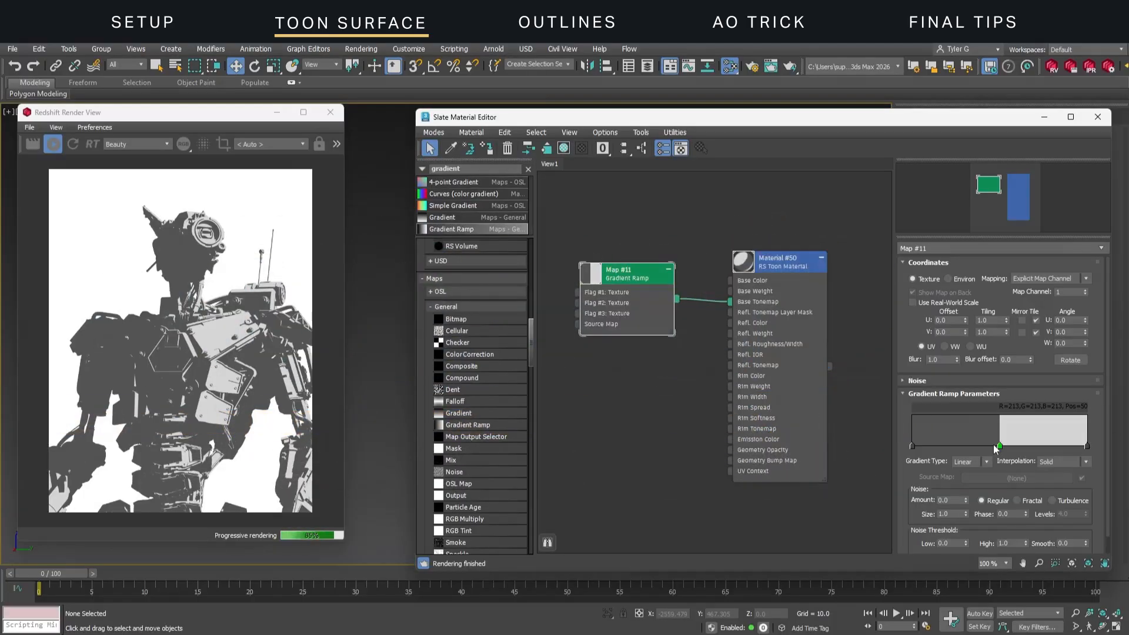
# Step: Shift the ramp's middle flag toward the bright end and color the first flag dark teal
pyautogui.moveTo(1001, 450); pyautogui.dragTo(1043, 447)
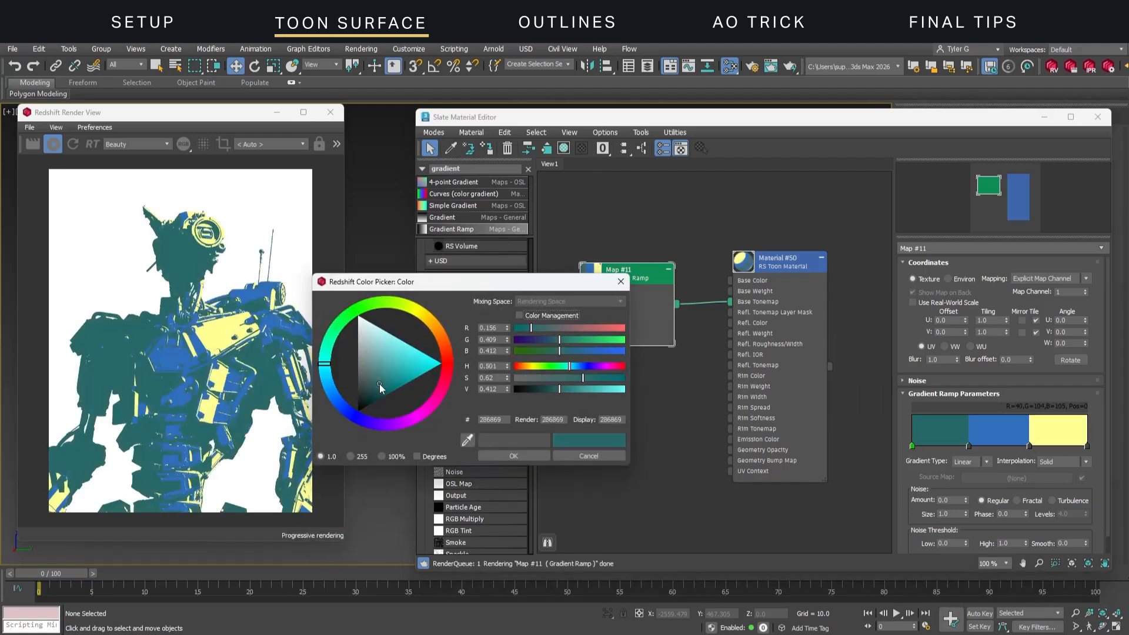
pyautogui.moveTo(379, 384); pyautogui.dragTo(382, 387)
pyautogui.click(513, 455)
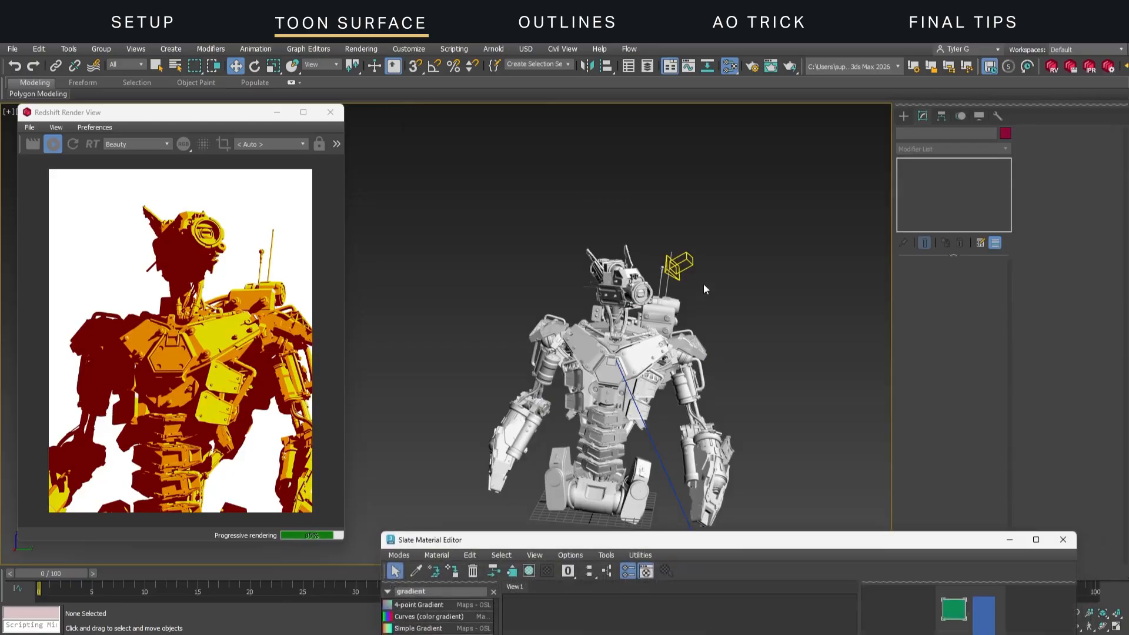
# Step: Try the directional light at an intensity of 1 and set it back to 3
pyautogui.click(681, 264)
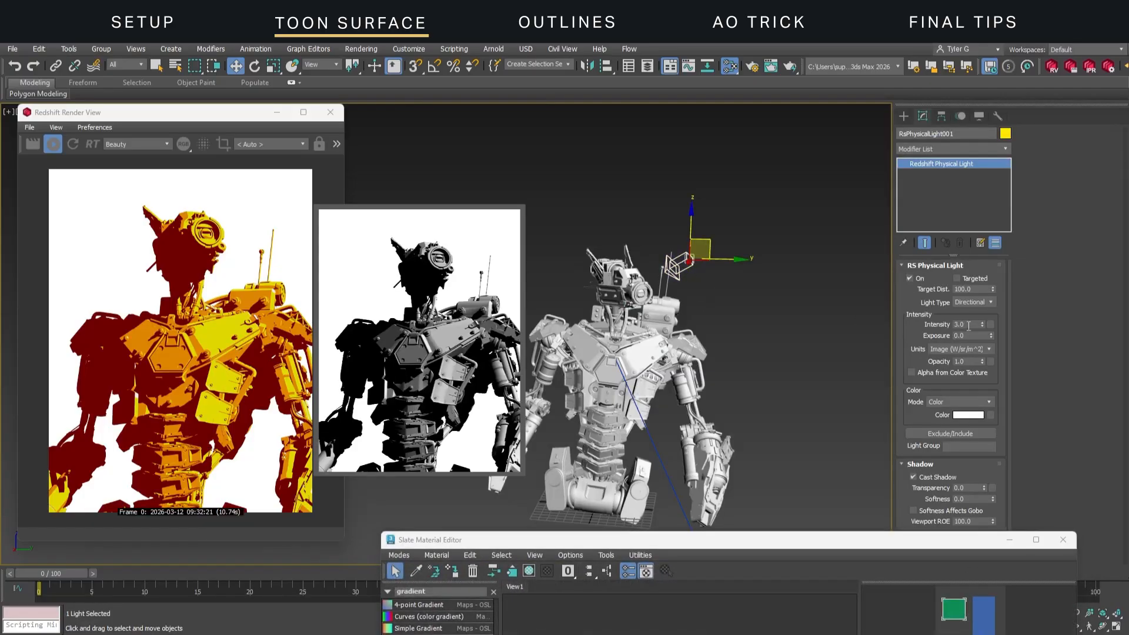
pyautogui.moveTo(982, 324); pyautogui.dragTo(957, 324)
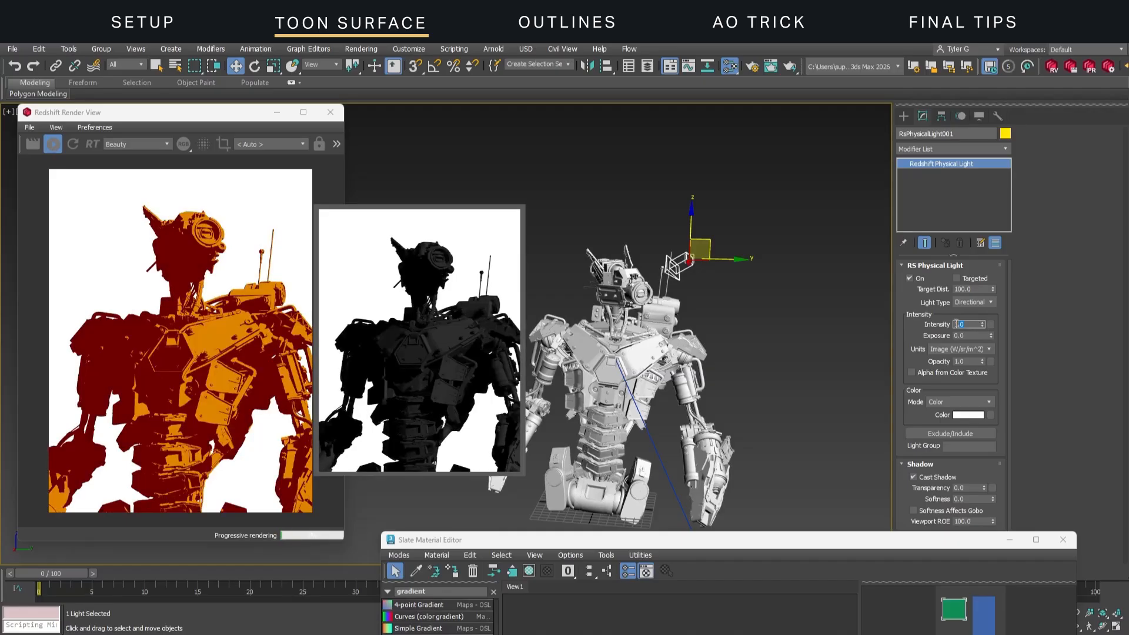
pyautogui.write('1')
pyautogui.press('Return')
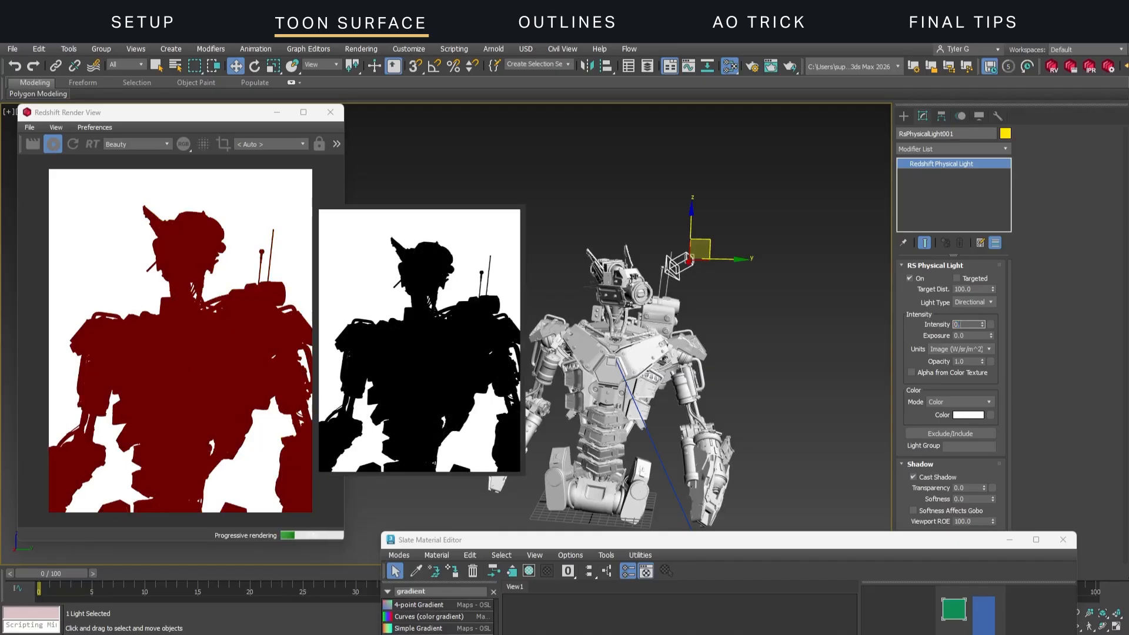
pyautogui.write('3')
pyautogui.press('Return')
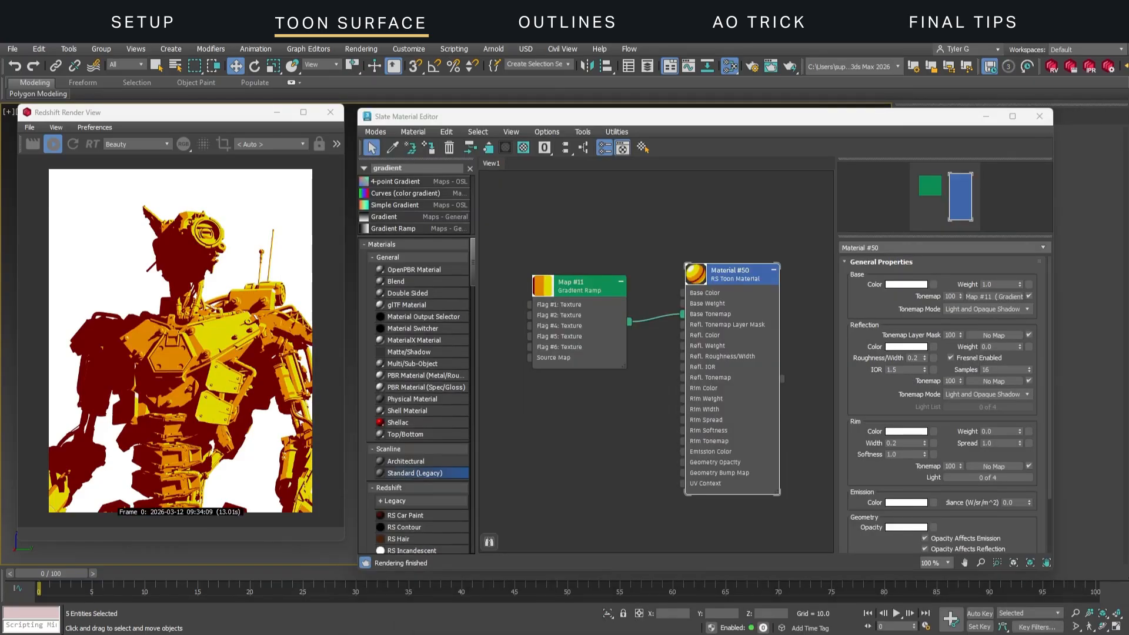
# Step: Connect a new RS Tonemap Pattern map to the toon material's Base Tonemap and set the pattern's scale to 3
pyautogui.click(615, 386)
pyautogui.moveTo(411, 169); pyautogui.dragTo(561, 373)
pyautogui.write('tonemap')
pyautogui.moveTo(609, 419); pyautogui.dragTo(685, 314)
pyautogui.doubleClick(964, 312)
pyautogui.write('3')
pyautogui.press('Return')
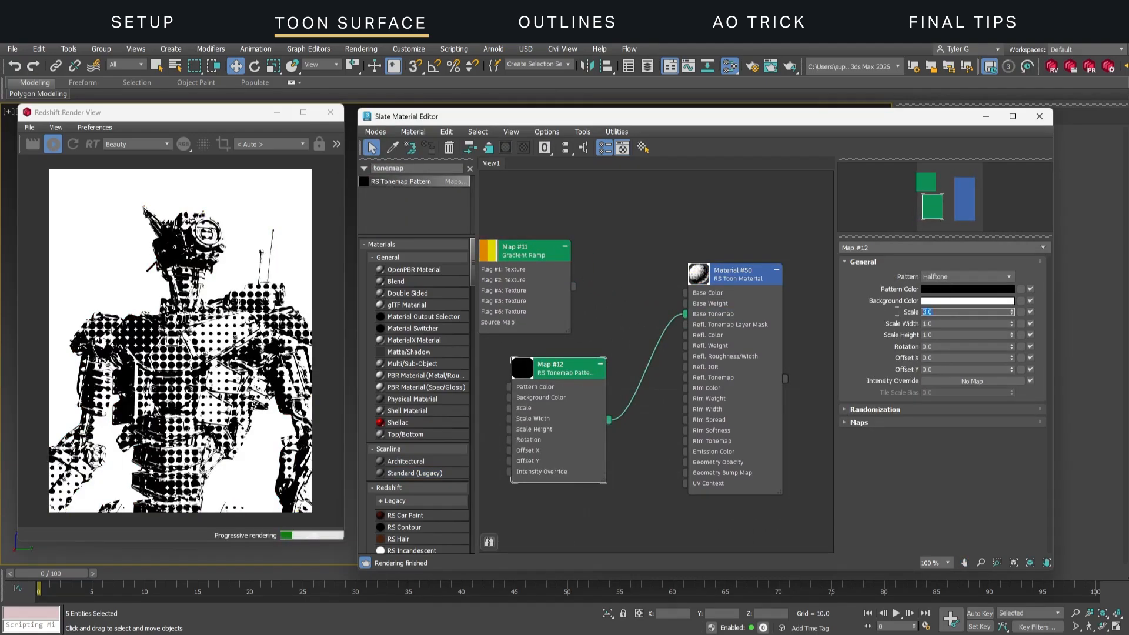
# Step: Switch the tonemap pattern type to Sine Waves and to Grid
pyautogui.click(967, 276)
pyautogui.click(938, 294)
pyautogui.click(967, 277)
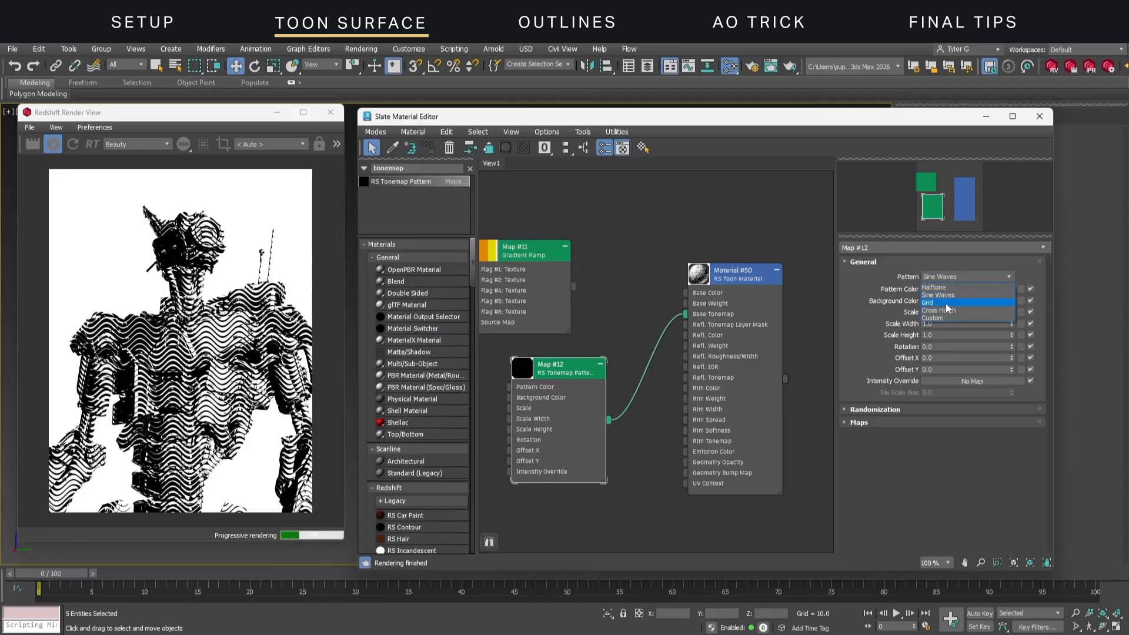
pyautogui.click(946, 303)
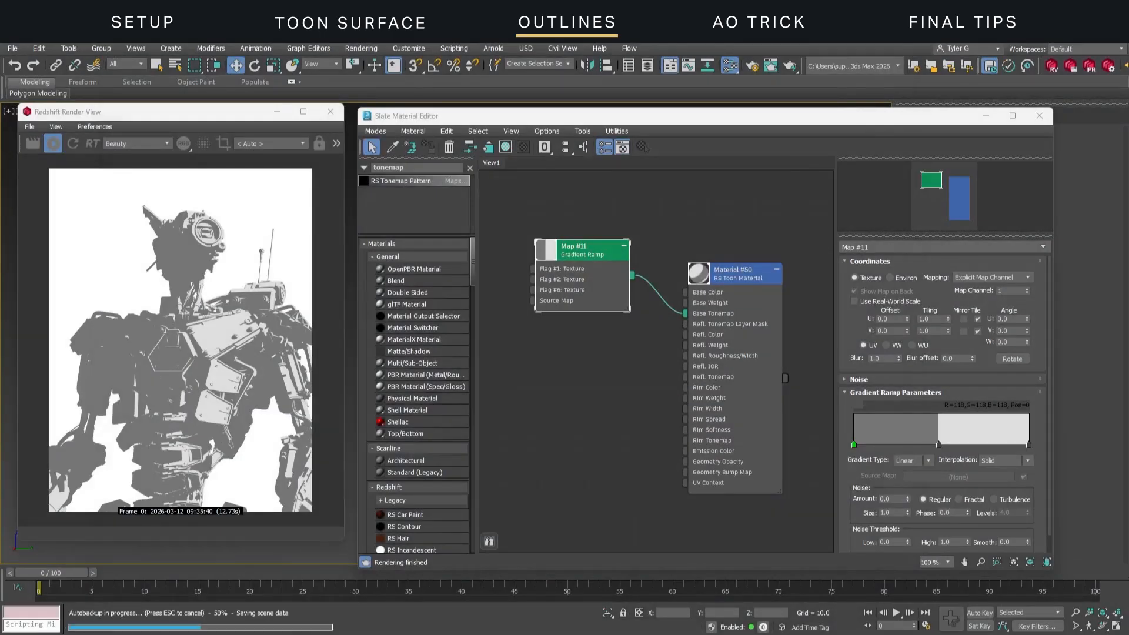
# Step: Set the toon material's base weight to 0 and its emission radiance to 1
pyautogui.click(764, 296)
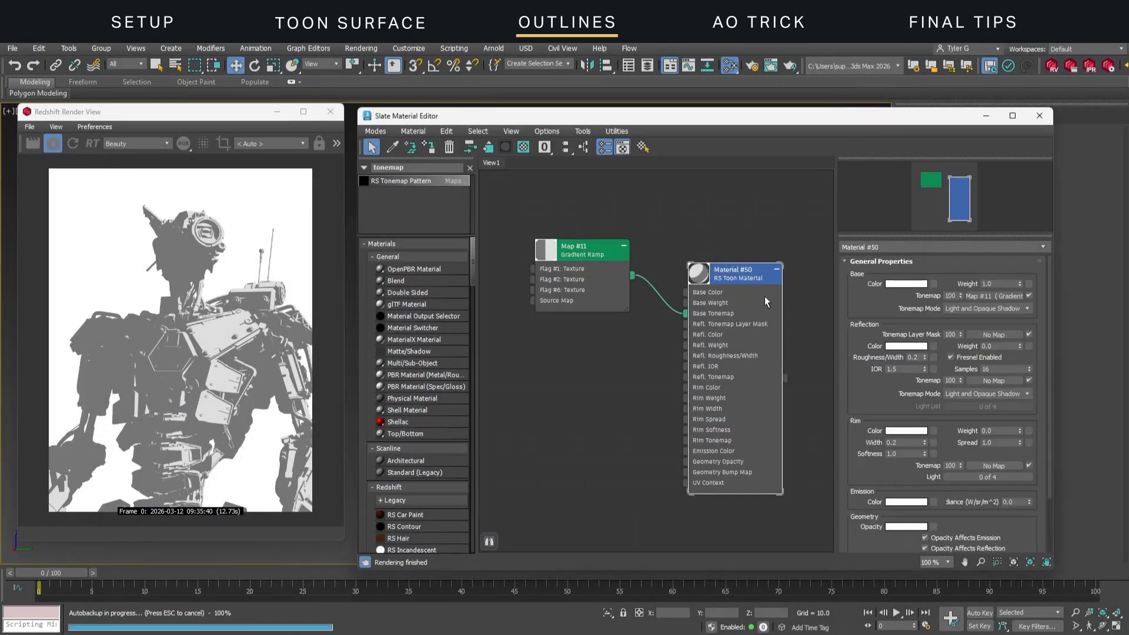
pyautogui.rightClick(1021, 283)
pyautogui.doubleClick(1009, 502)
pyautogui.write('1')
pyautogui.press('Return')
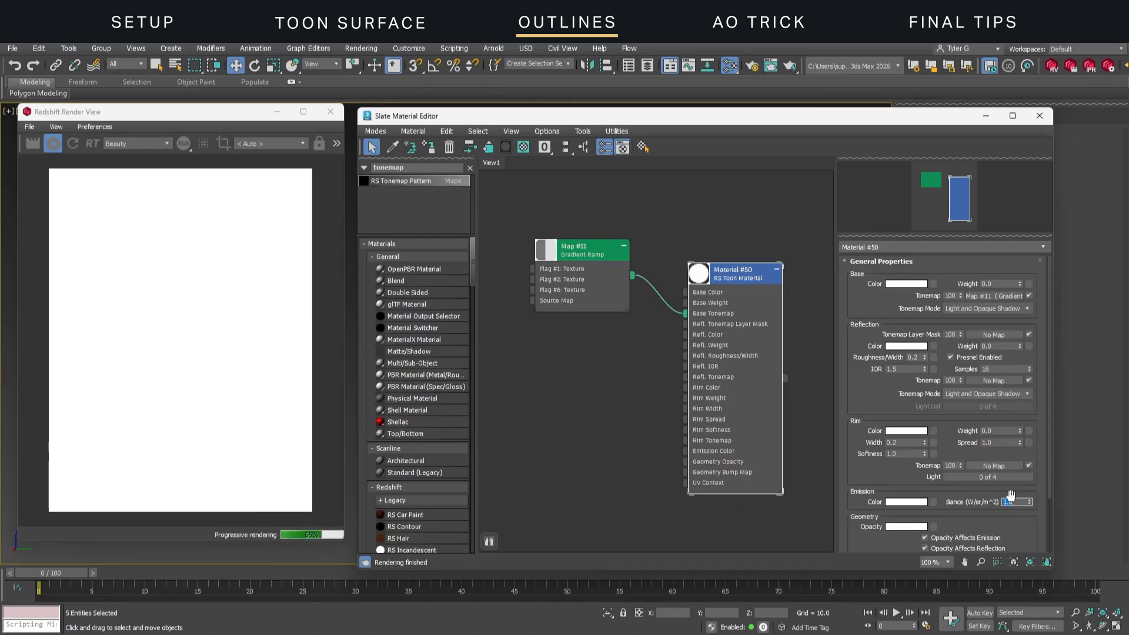
# Step: Add an RS Contour material and connect the toon material to its Surface input
pyautogui.click(418, 168)
pyautogui.write('contour')
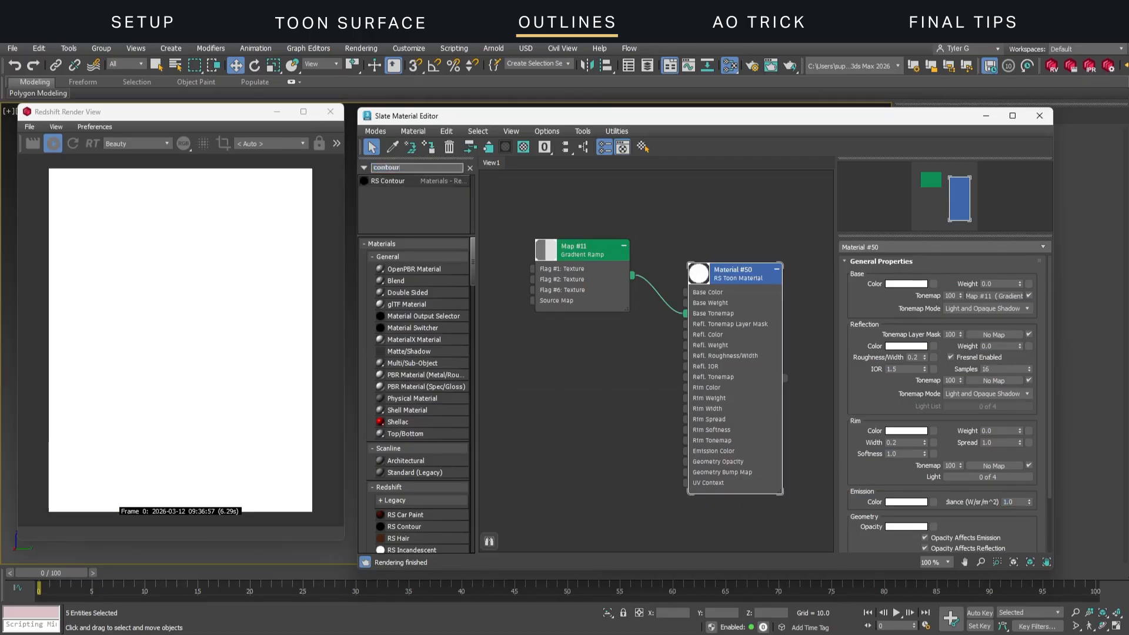
pyautogui.moveTo(389, 180); pyautogui.dragTo(804, 341)
pyautogui.moveTo(727, 353); pyautogui.dragTo(731, 353)
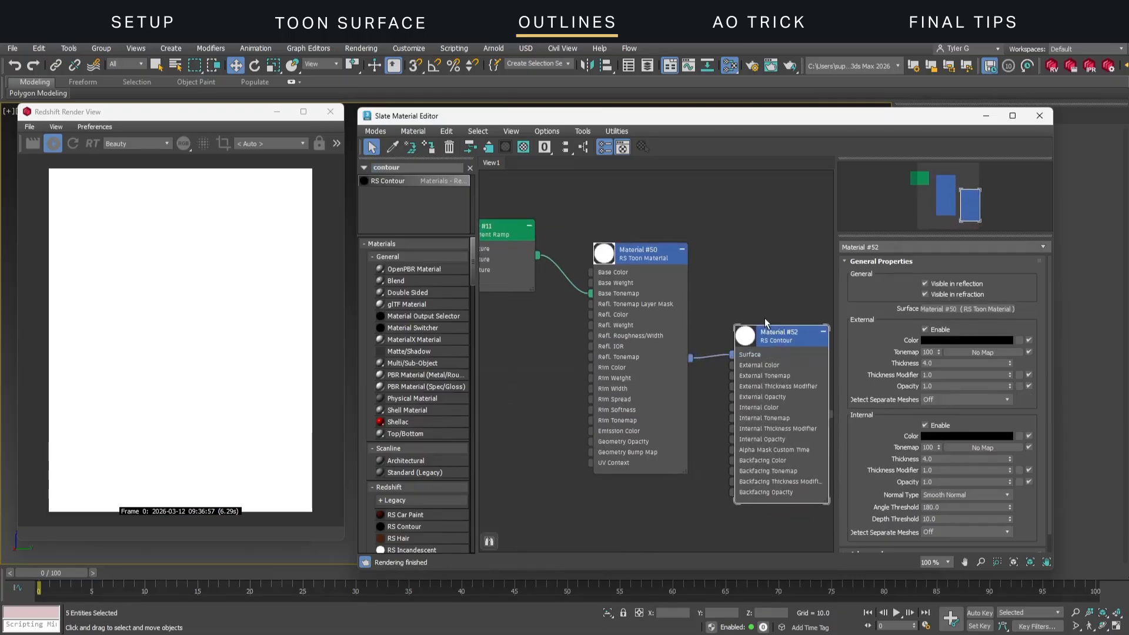
# Step: Assign the RS Contour material to the selected robot objects
pyautogui.moveTo(765, 319); pyautogui.dragTo(745, 313, button='middle')
pyautogui.rightClick(755, 388)
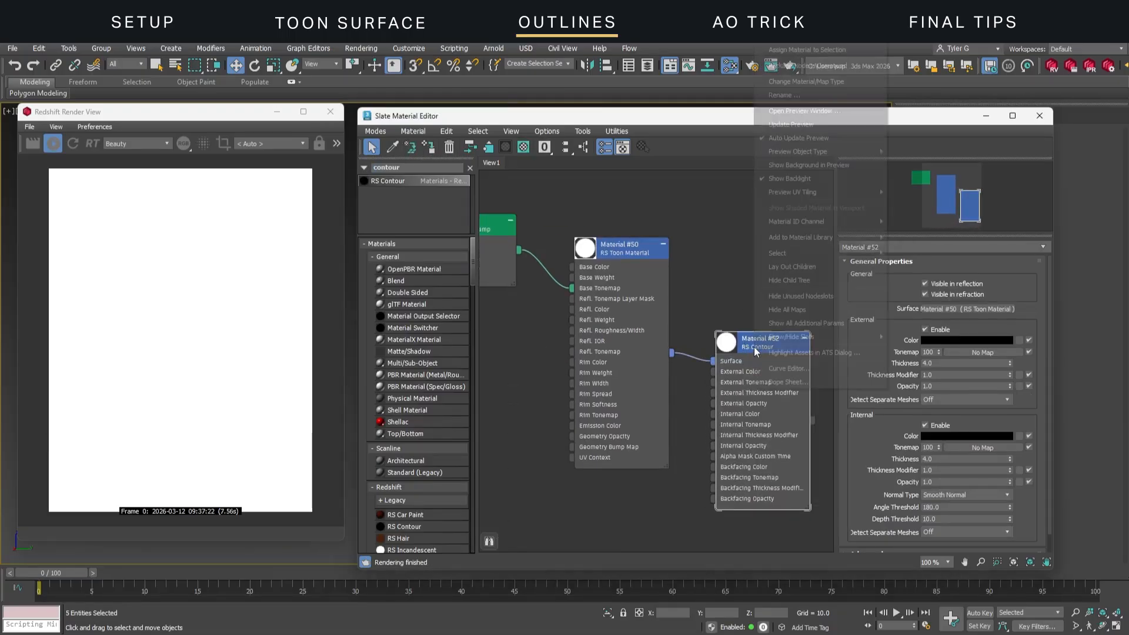
pyautogui.click(798, 52)
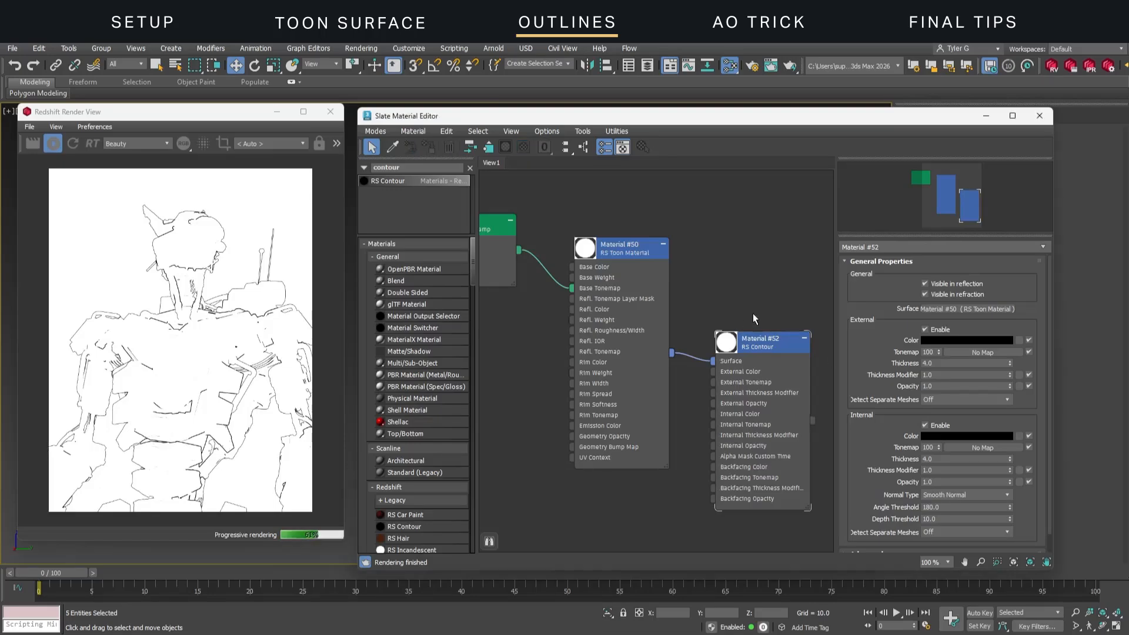
# Step: Set the RS Contour's external thickness to 25 and its internal thickness to 5
pyautogui.scroll(3, 658, 348)
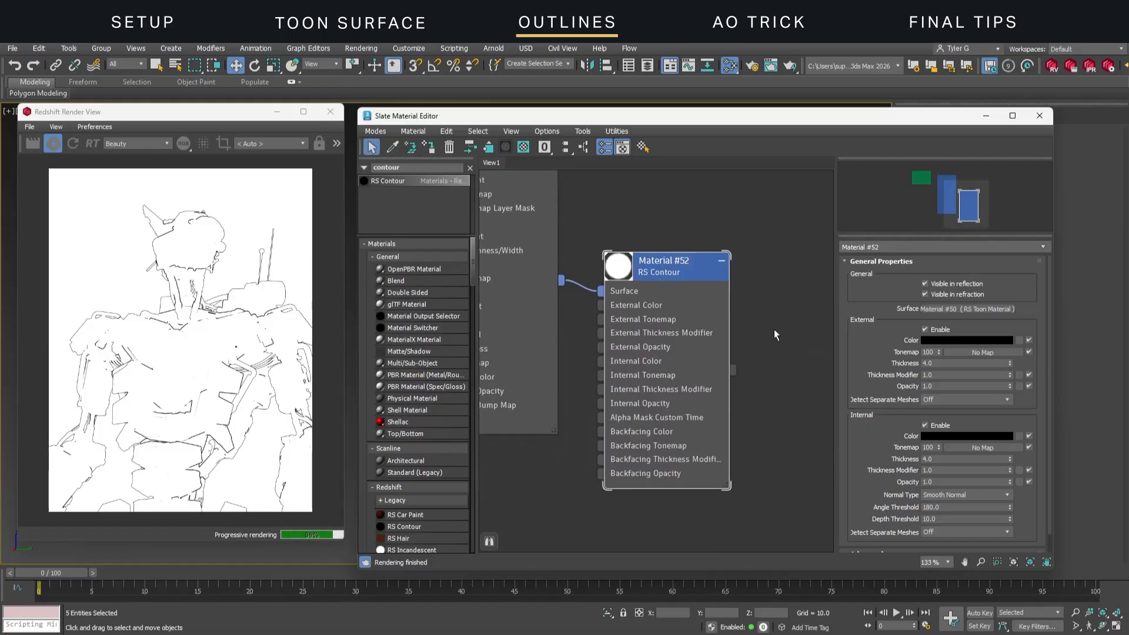
pyautogui.scroll(-2, 881, 412)
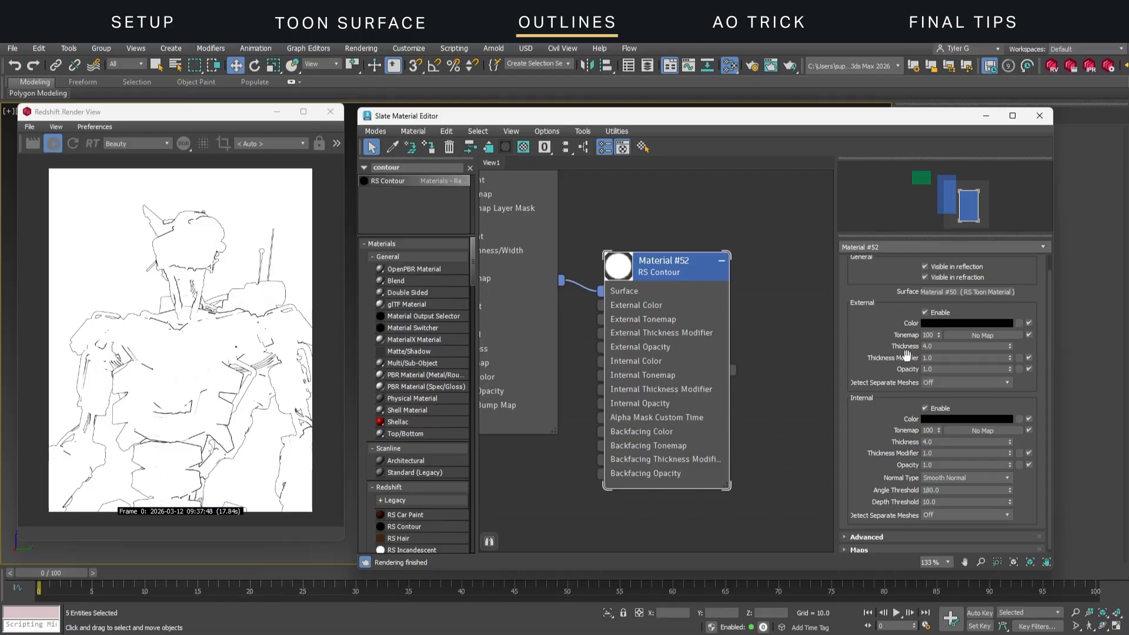
pyautogui.click(932, 346)
pyautogui.write('25')
pyautogui.press('Return')
pyautogui.click(941, 441)
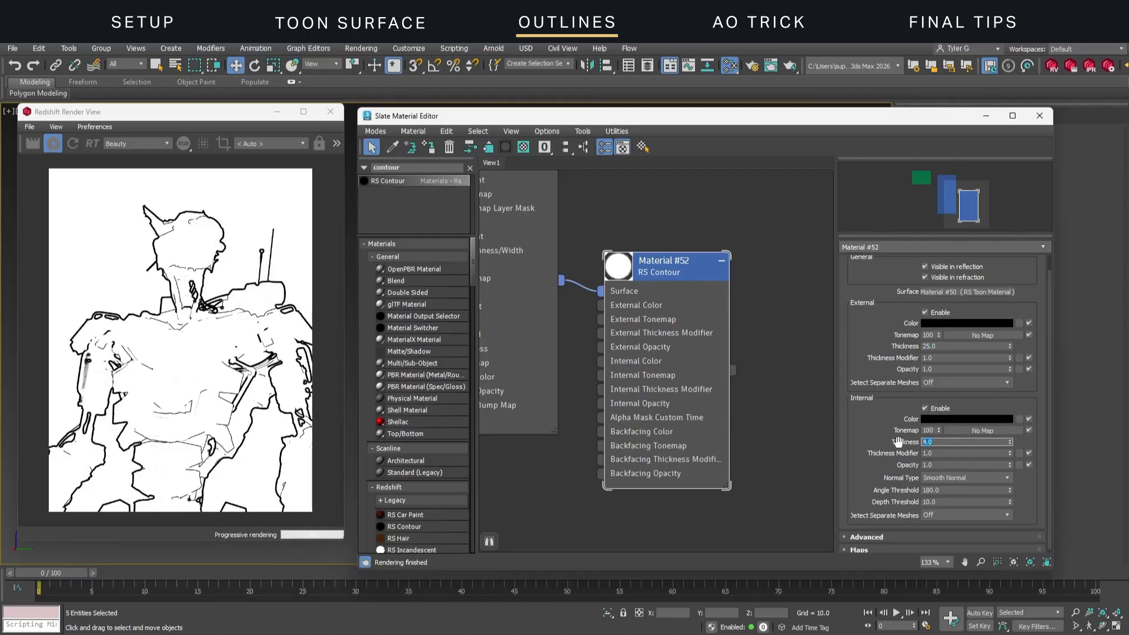
pyautogui.write('5')
pyautogui.press('Return')
# Step: Try orange and red for the external contour color and cancel the color change
pyautogui.click(967, 324)
pyautogui.click(435, 367)
pyautogui.moveTo(435, 326); pyautogui.dragTo(447, 360)
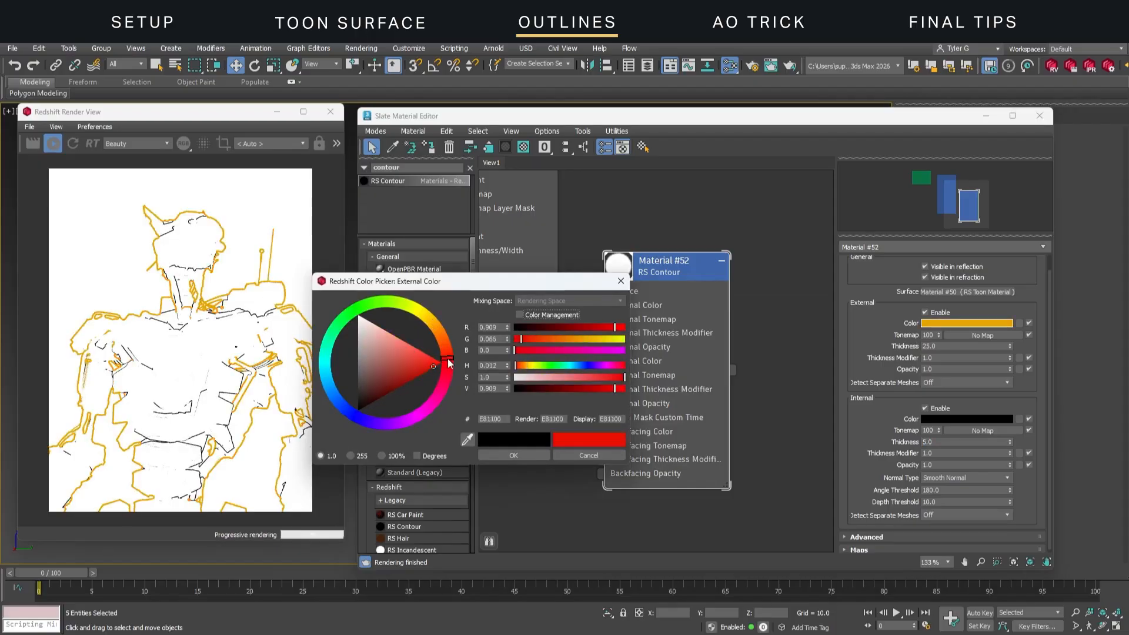
pyautogui.click(594, 455)
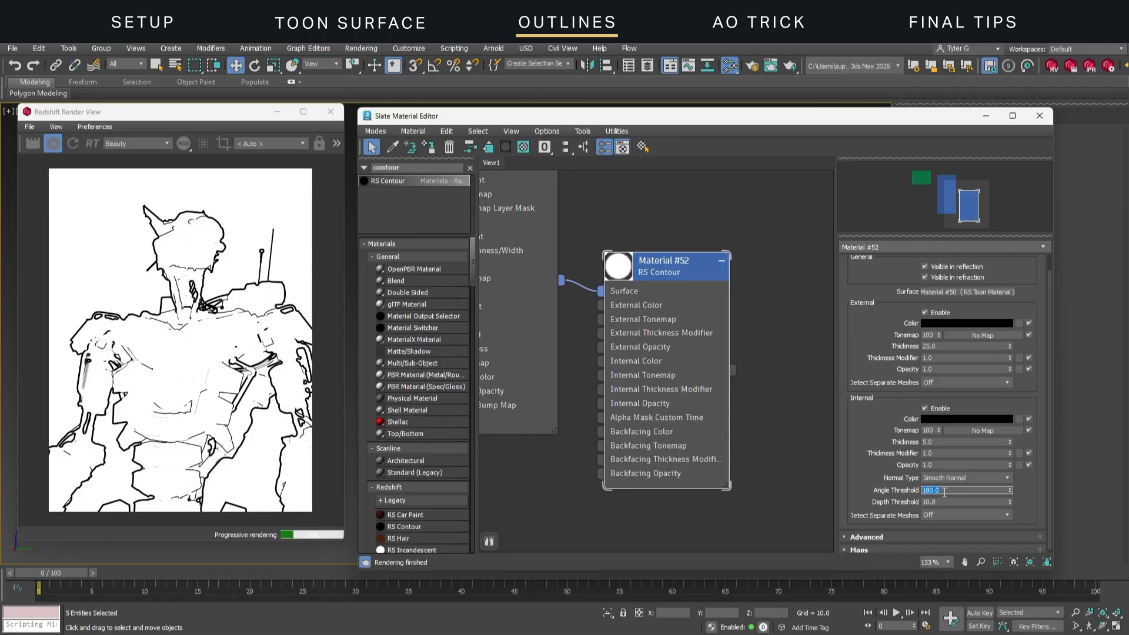
# Step: Try the internal contour's Angle Threshold at 90, 30 and 10
pyautogui.write('90')
pyautogui.press('Return')
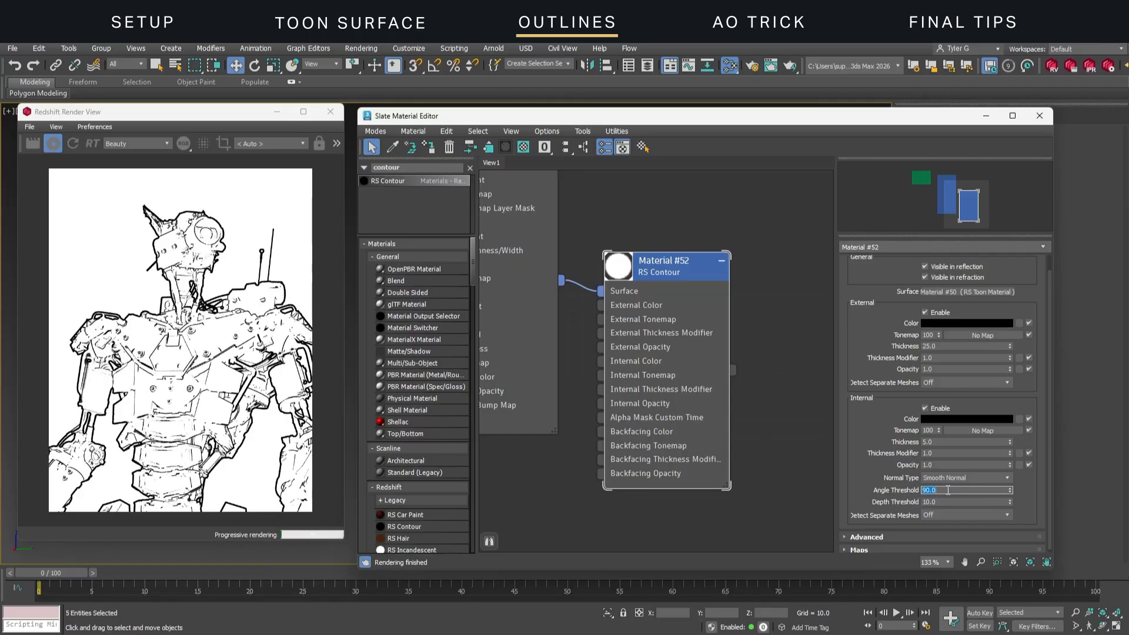
pyautogui.write('30')
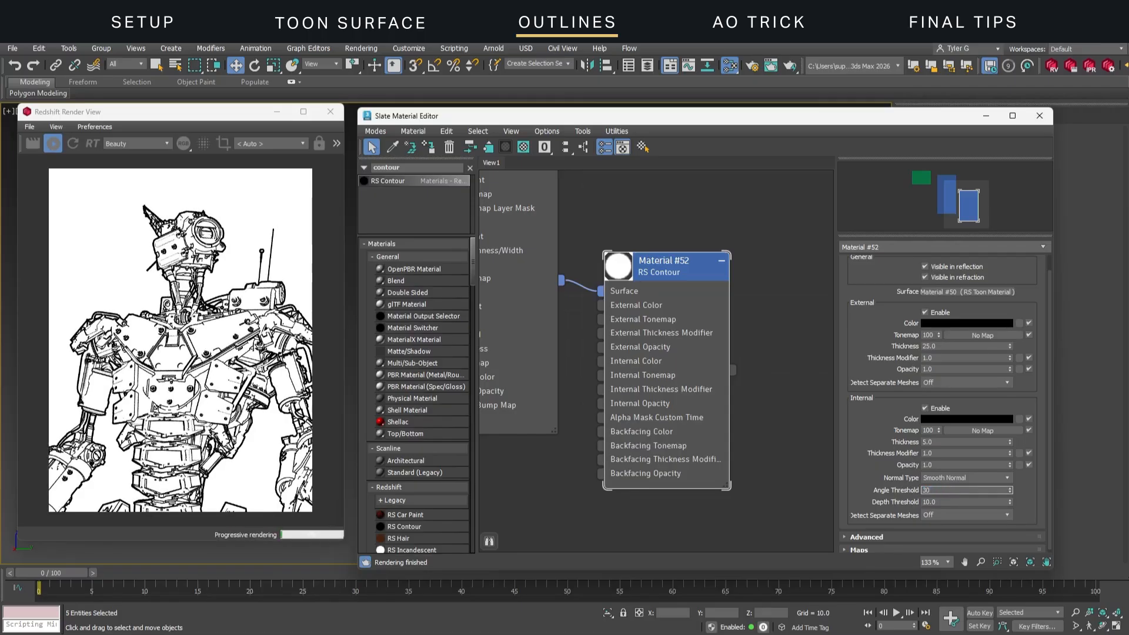
pyautogui.press('Return')
pyautogui.write('10')
pyautogui.press('Return')
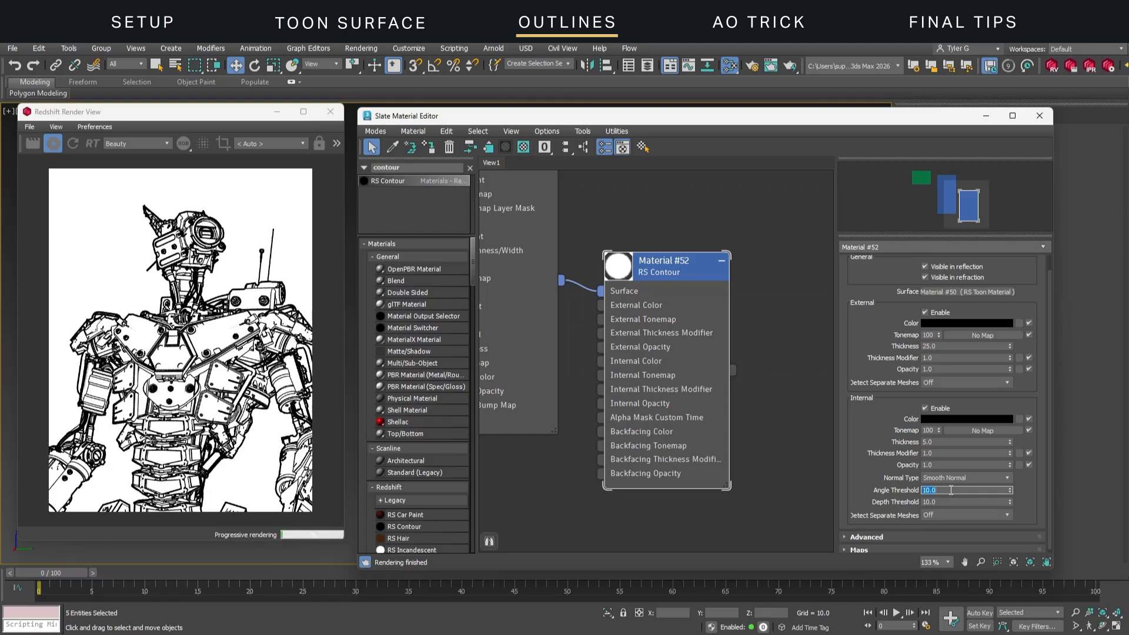
pyautogui.press('Return')
# Step: Set the internal contour's Angle Threshold to 45
pyautogui.write('4')
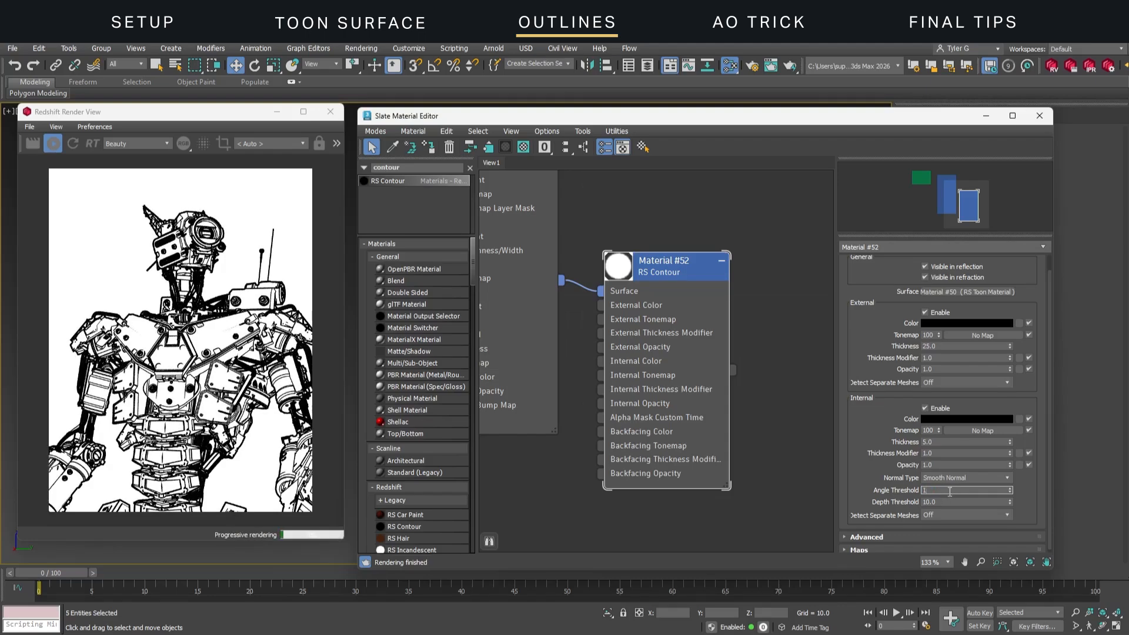
pyautogui.write('5')
pyautogui.press('Return')
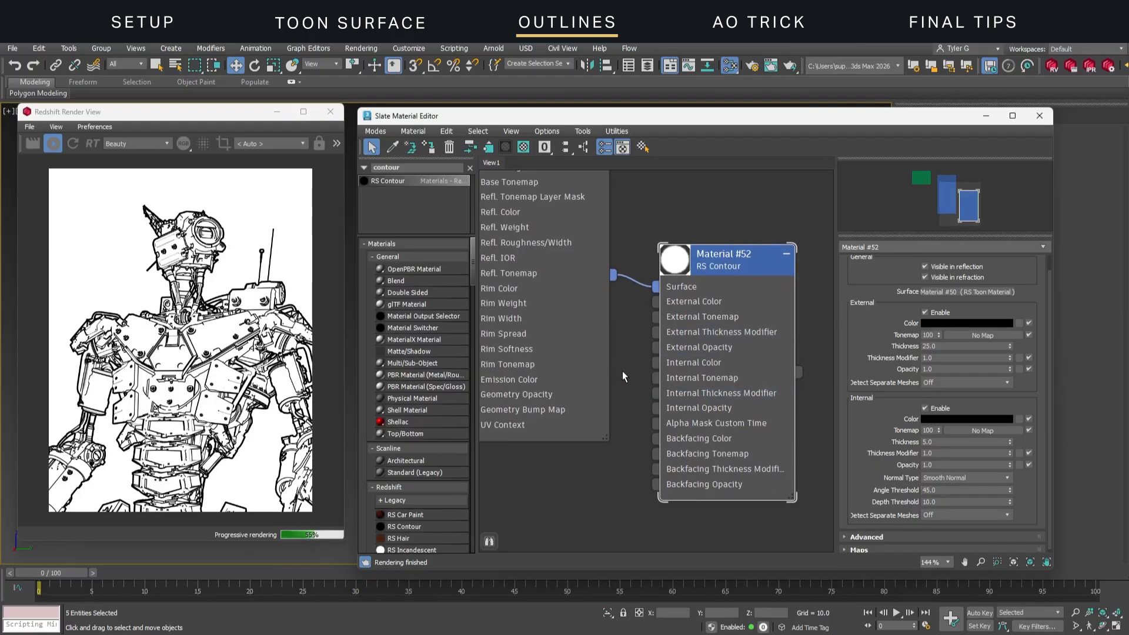
# Step: Add a Falloff map beside the RS Contour material and connect it to the External and Internal Thickness Modifiers
pyautogui.scroll(-3, 625, 376)
pyautogui.moveTo(682, 297); pyautogui.dragTo(709, 386)
pyautogui.moveTo(652, 432); pyautogui.dragTo(678, 331, button='middle')
pyautogui.rightClick(572, 390)
pyautogui.moveTo(638, 413)
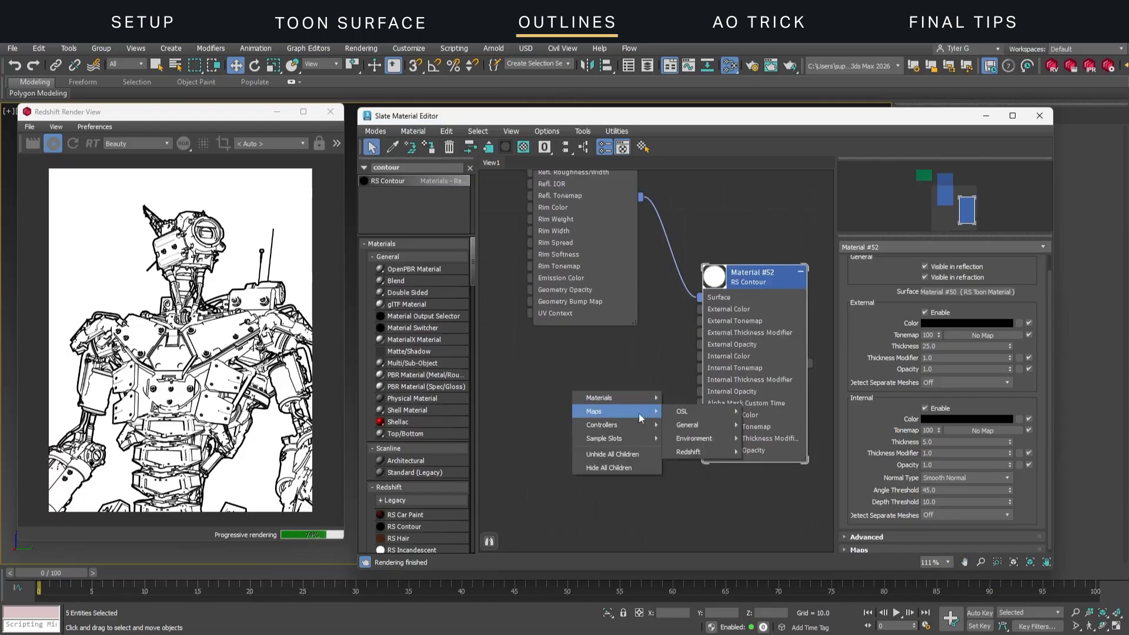
pyautogui.moveTo(706, 424)
pyautogui.click(766, 424)
pyautogui.moveTo(608, 400); pyautogui.dragTo(621, 425)
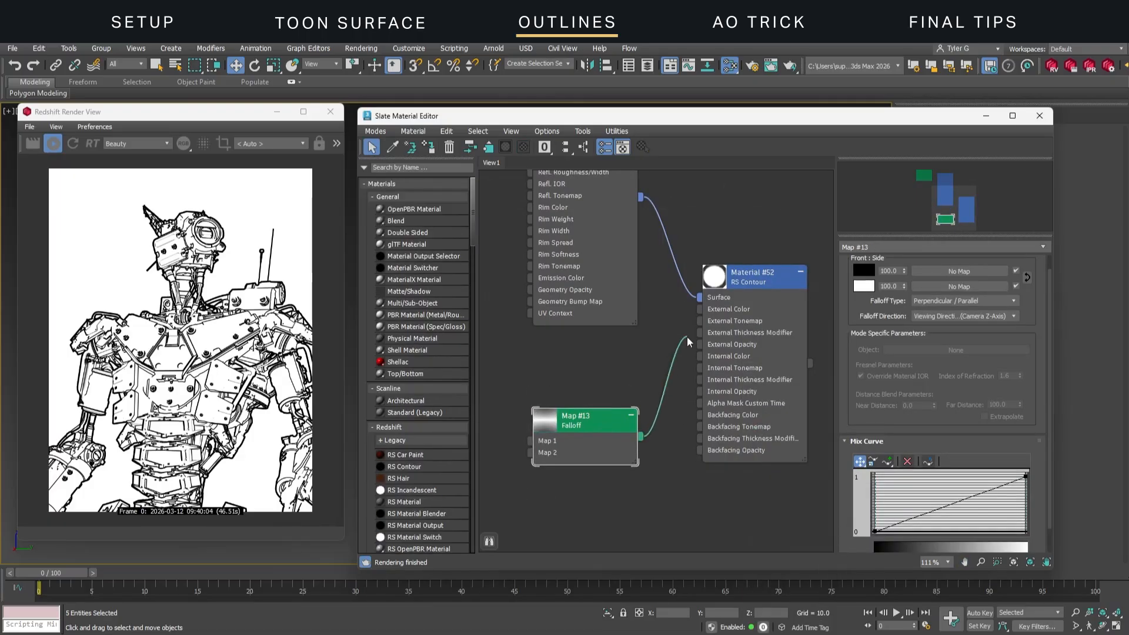
pyautogui.moveTo(699, 333); pyautogui.dragTo(641, 436)
pyautogui.moveTo(681, 376); pyautogui.dragTo(699, 380)
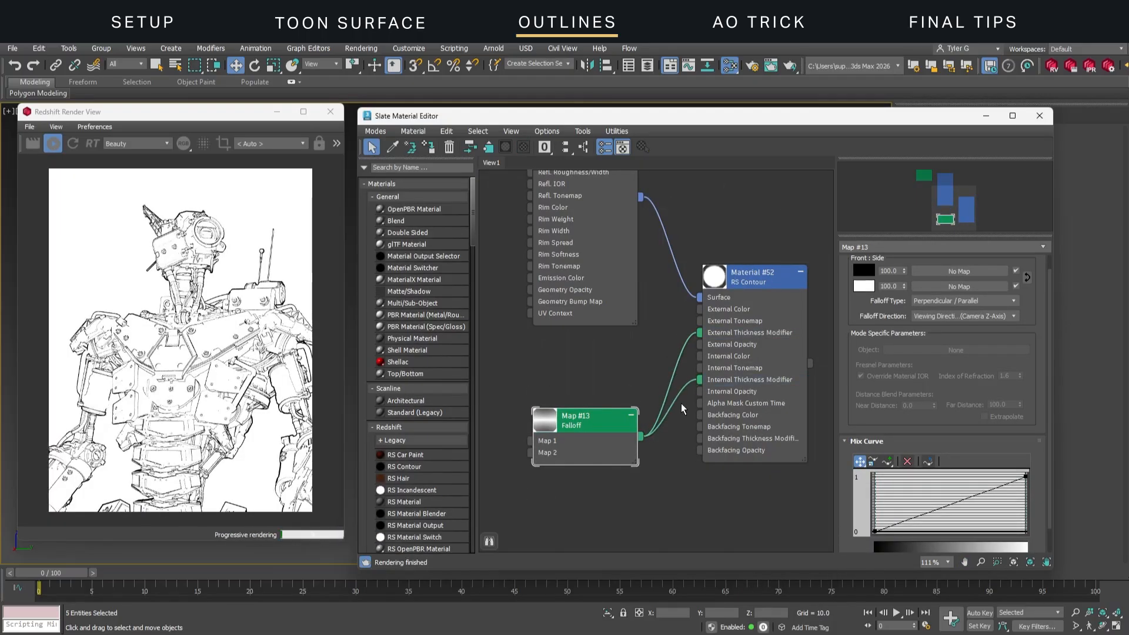
# Step: Set the Falloff map's type to Towards / Away and its direction to World Z-Axis
pyautogui.scroll(1, 856, 325)
pyautogui.click(940, 318)
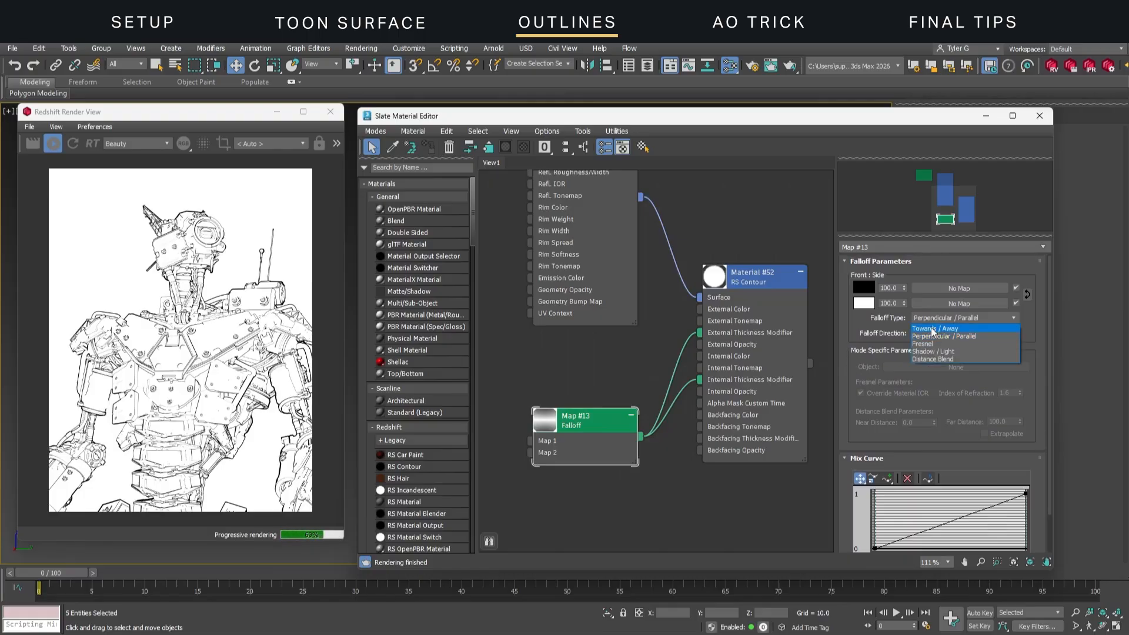
pyautogui.click(930, 327)
pyautogui.click(932, 332)
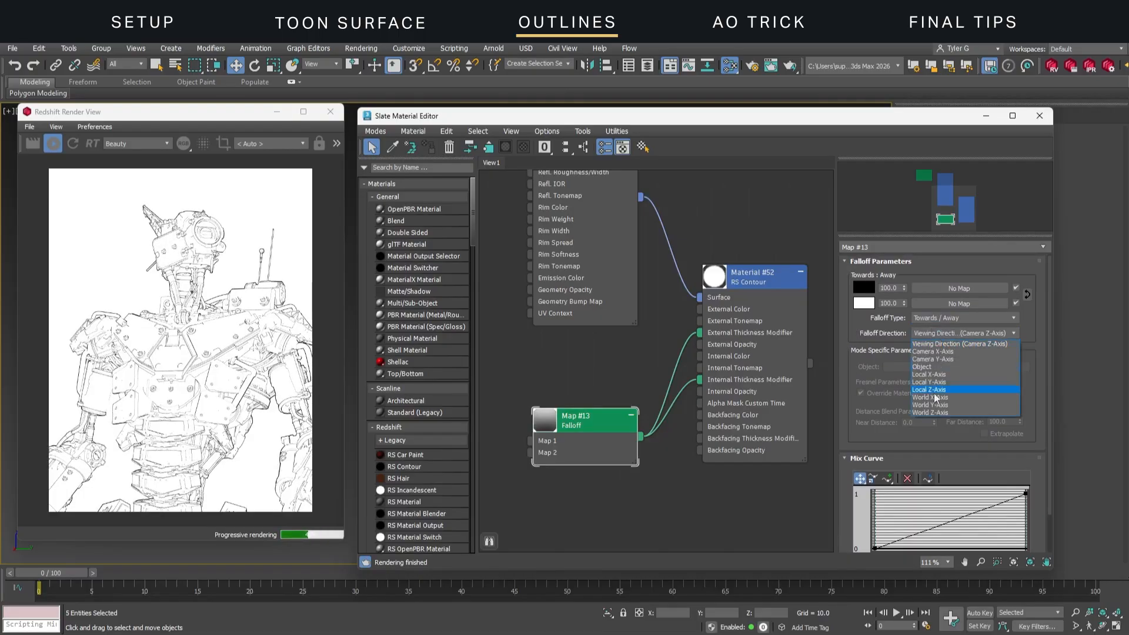
pyautogui.click(941, 414)
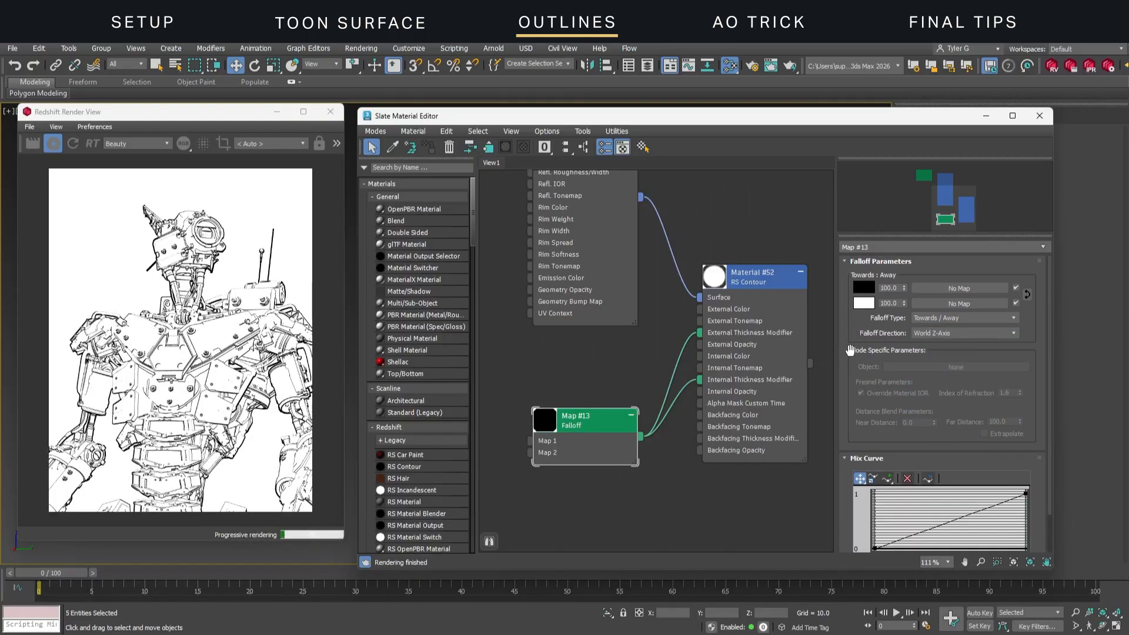
# Step: Lighten the Falloff map's first color to gray with a value of about 0.324 and raise the mix curve's start point
pyautogui.click(864, 288)
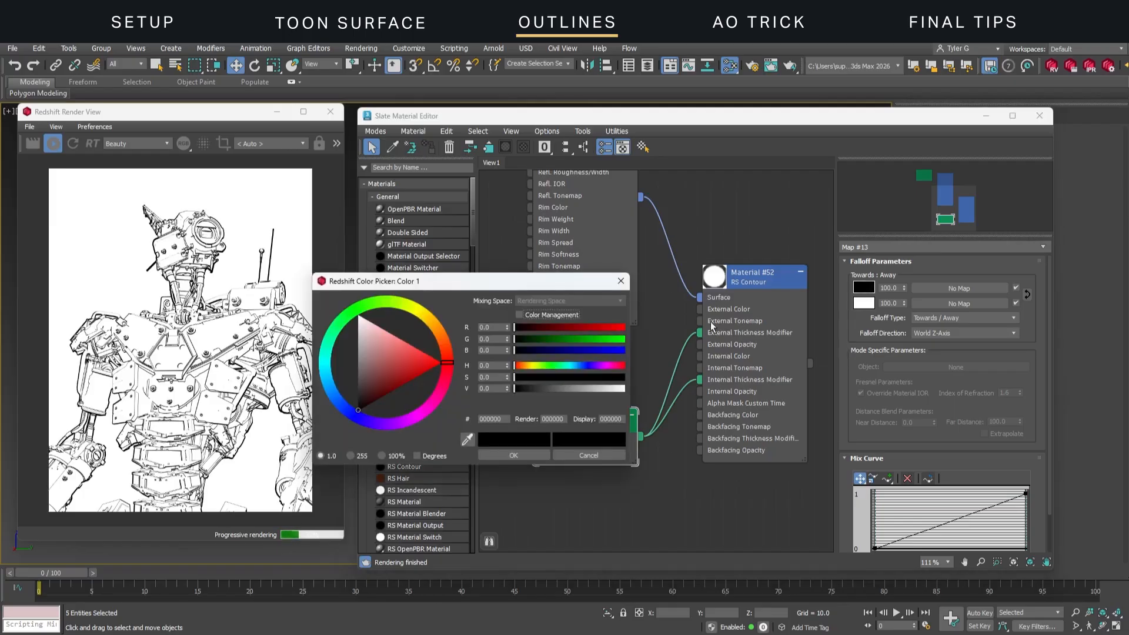
pyautogui.moveTo(514, 388); pyautogui.dragTo(549, 387)
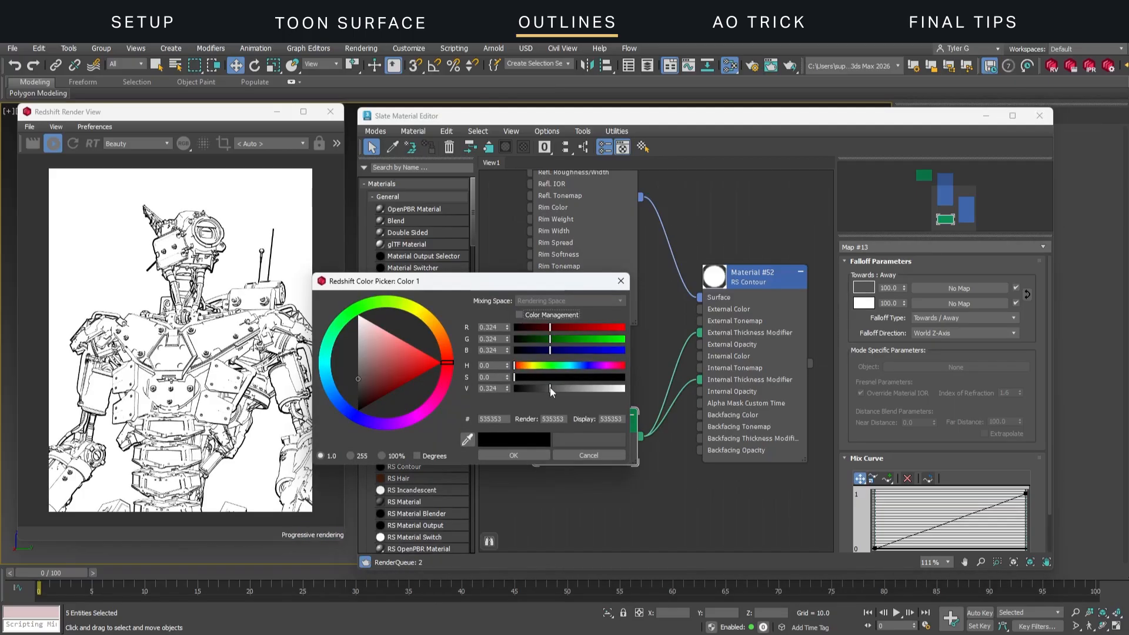
pyautogui.click(525, 456)
pyautogui.scroll(-2, 850, 317)
pyautogui.moveTo(874, 503)
pyautogui.mouseDown()
pyautogui.moveTo(871, 468)
pyautogui.moveTo(872, 493)
pyautogui.mouseUp()
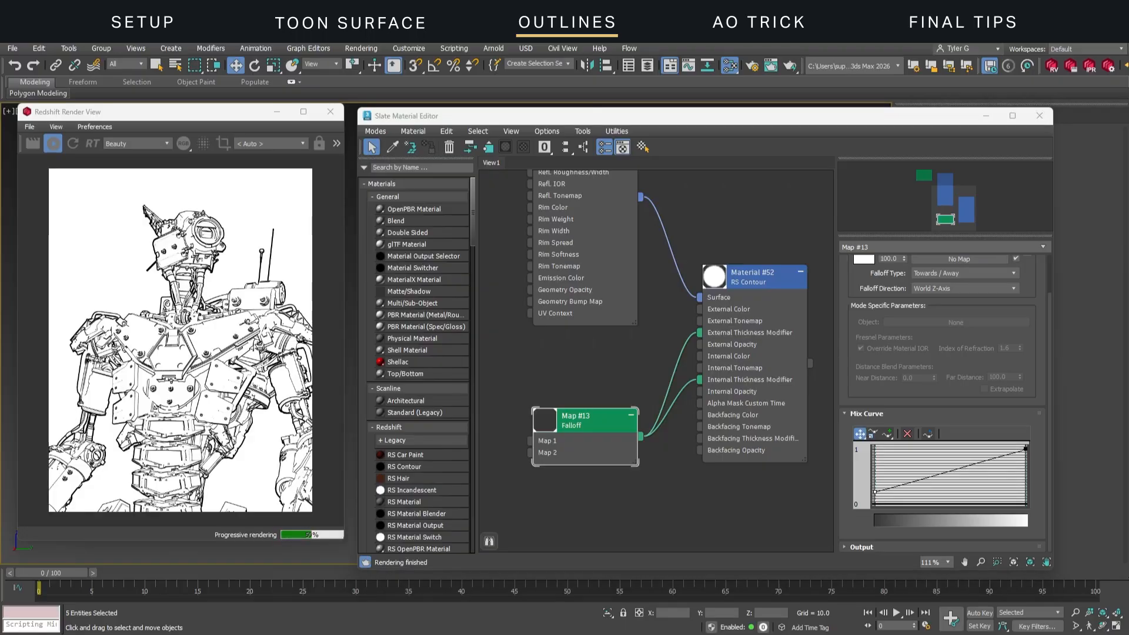
# Step: Delete the Falloff map and add an RS Maxon Noise map in its place
pyautogui.click(584, 414)
pyautogui.press('Delete')
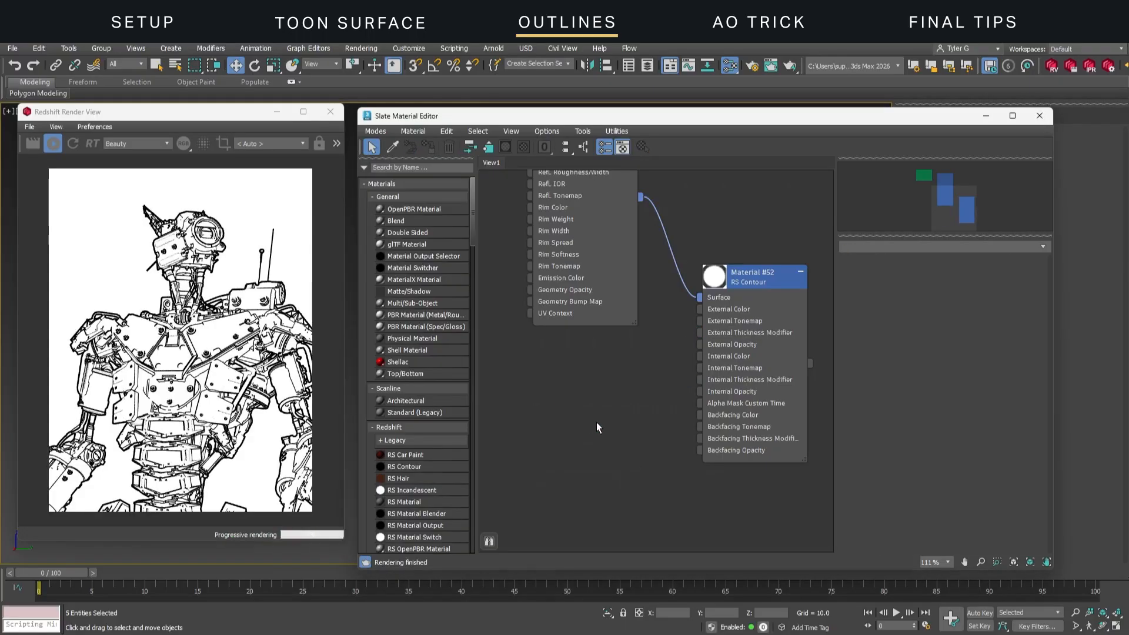
pyautogui.write('maxon')
pyautogui.moveTo(450, 181); pyautogui.dragTo(592, 394)
pyautogui.doubleClick(574, 433)
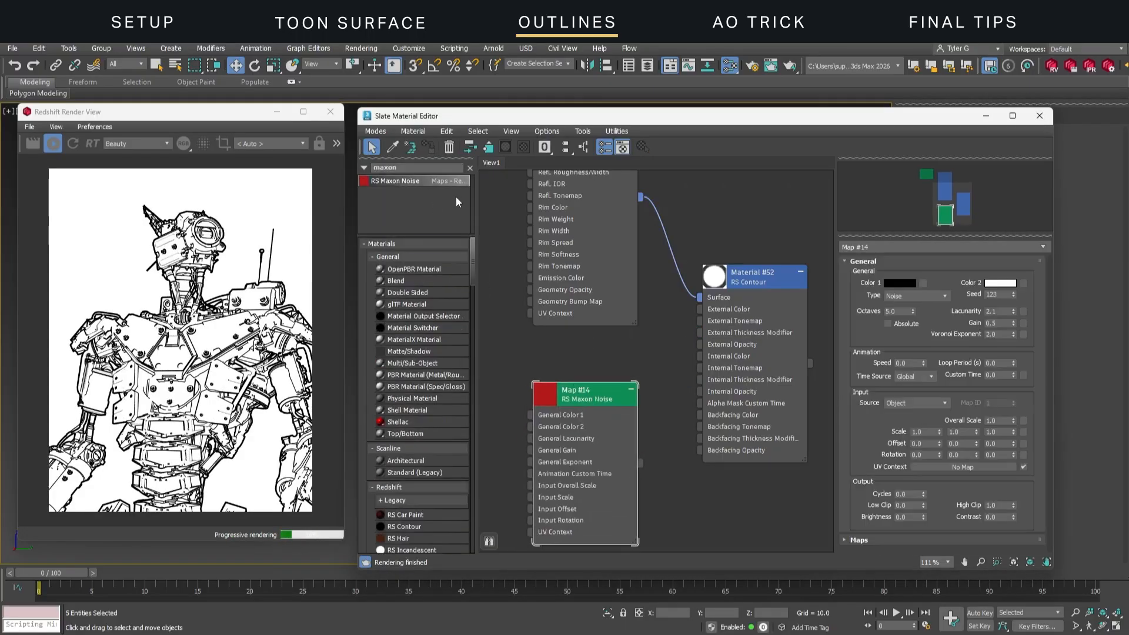
pyautogui.click(470, 168)
# Step: Place the RS Maxon Noise map beside the toon material and connect it to Emission Color to preview the pattern
pyautogui.moveTo(626, 374); pyautogui.dragTo(753, 439, button='middle')
pyautogui.moveTo(713, 461); pyautogui.dragTo(540, 303)
pyautogui.moveTo(604, 359); pyautogui.dragTo(566, 375, button='middle')
pyautogui.scroll(-1, 573, 358)
pyautogui.moveTo(568, 368); pyautogui.dragTo(594, 361)
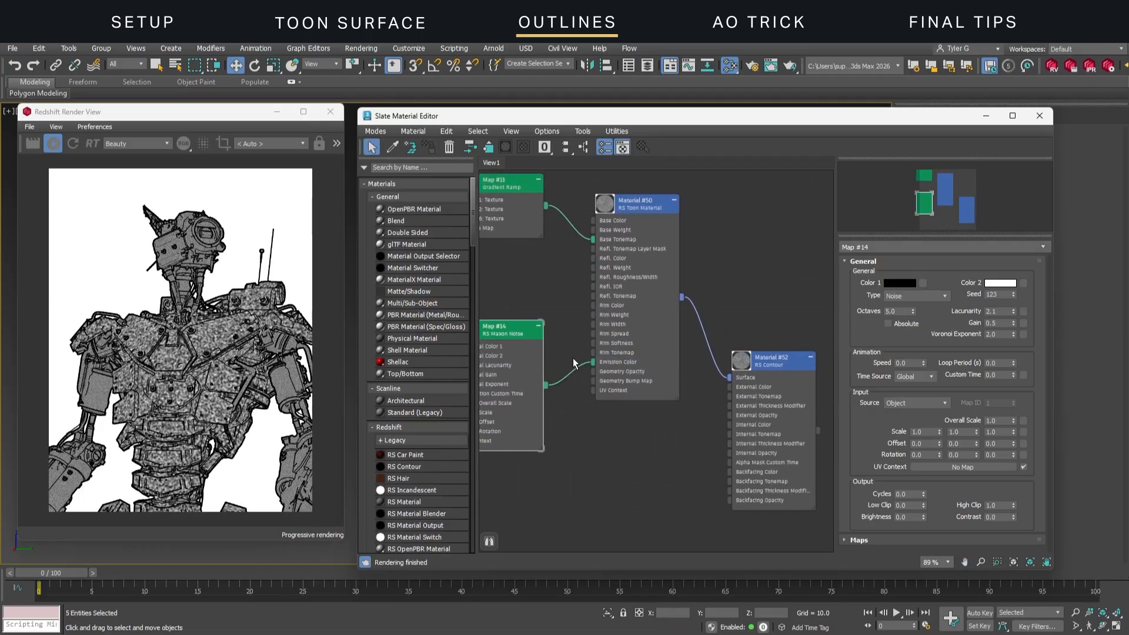
pyautogui.moveTo(572, 358); pyautogui.dragTo(633, 372, button='middle')
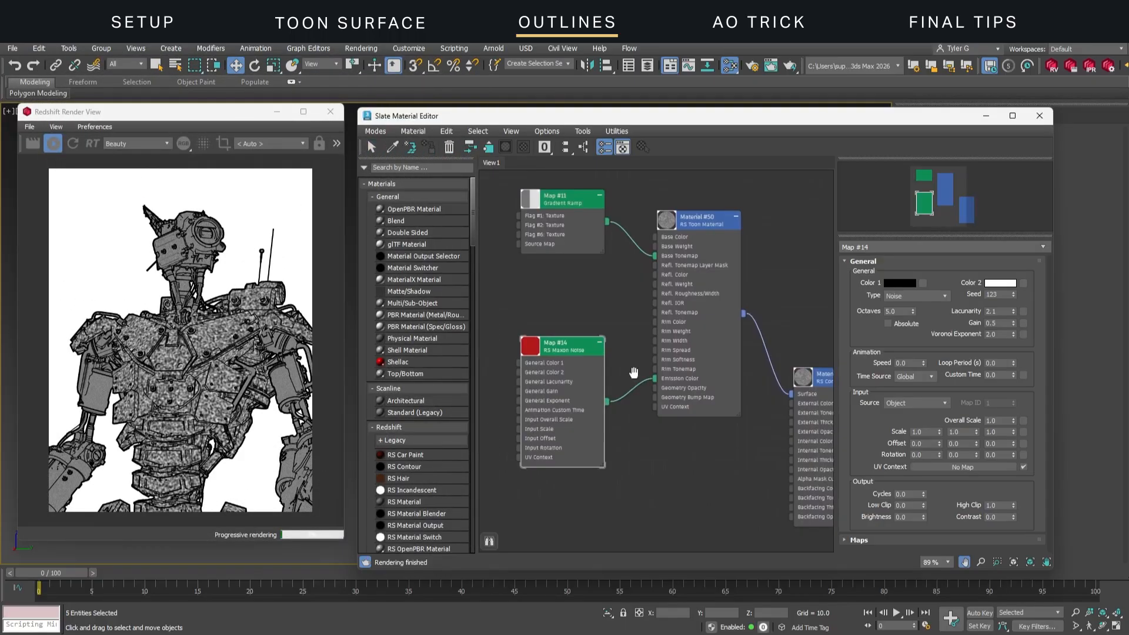
pyautogui.moveTo(633, 373); pyautogui.dragTo(632, 370, button='middle')
# Step: Set the noise map's input Source to World and its Overall Scale to 75
pyautogui.click(919, 402)
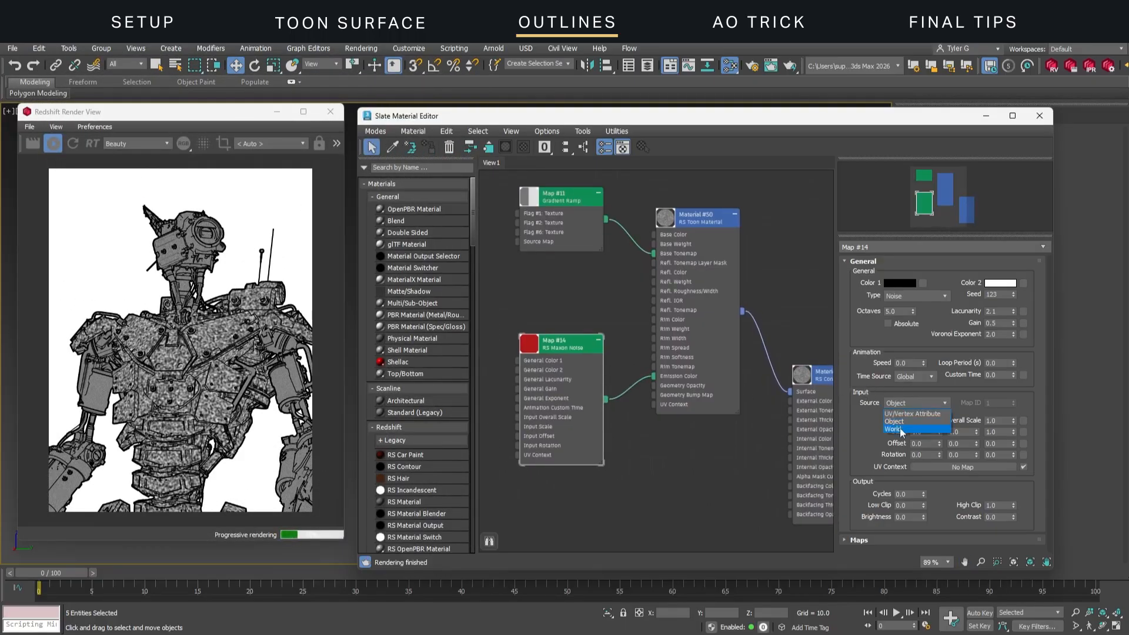
pyautogui.click(893, 423)
pyautogui.doubleClick(1002, 421)
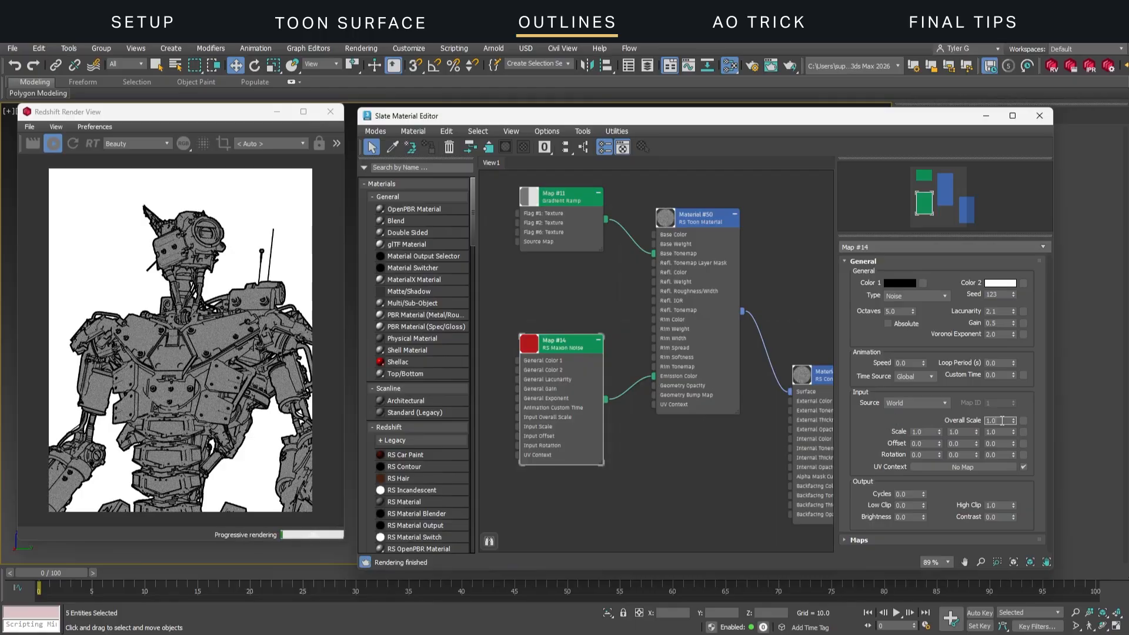
# Step: Try the Nutous noise type on the RS Maxon Noise map
pyautogui.click(899, 296)
pyautogui.click(903, 307)
pyautogui.click(902, 300)
pyautogui.click(906, 382)
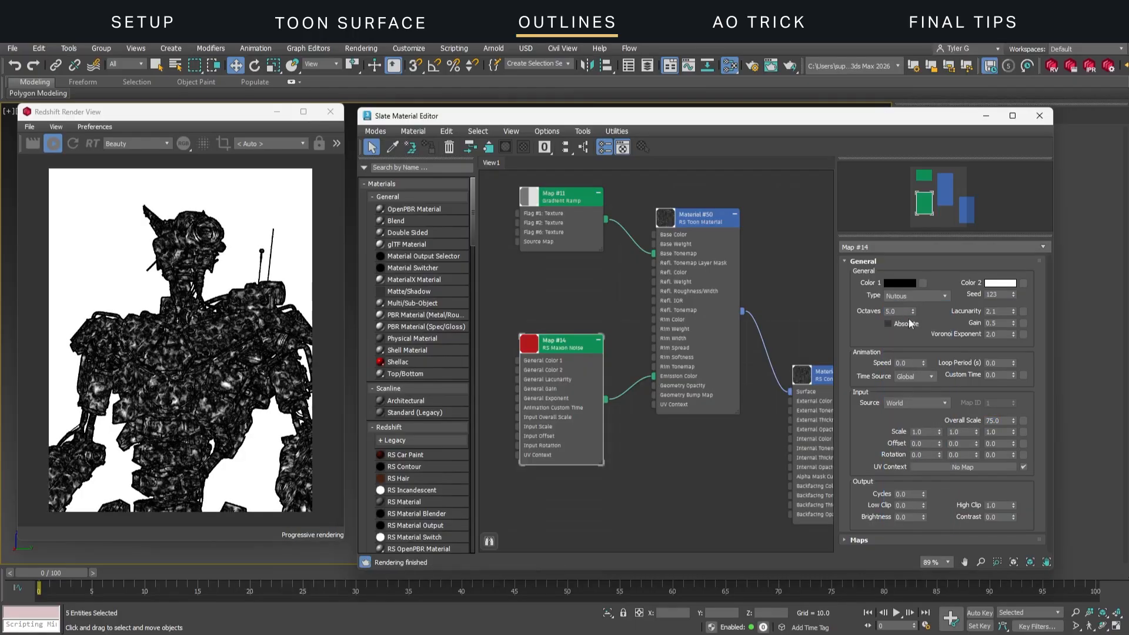
# Step: Set the noise map's type to Turbulence and its output Contrast to 0.8
pyautogui.click(912, 294)
pyautogui.click(915, 429)
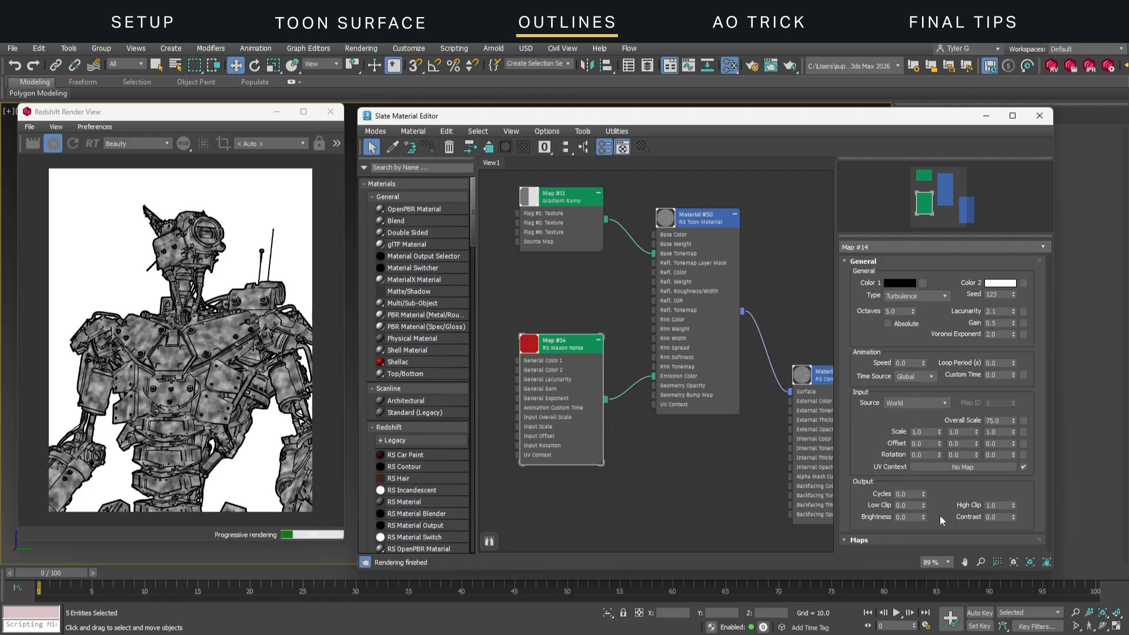
pyautogui.moveTo(1001, 517); pyautogui.dragTo(952, 520)
pyautogui.press('Return')
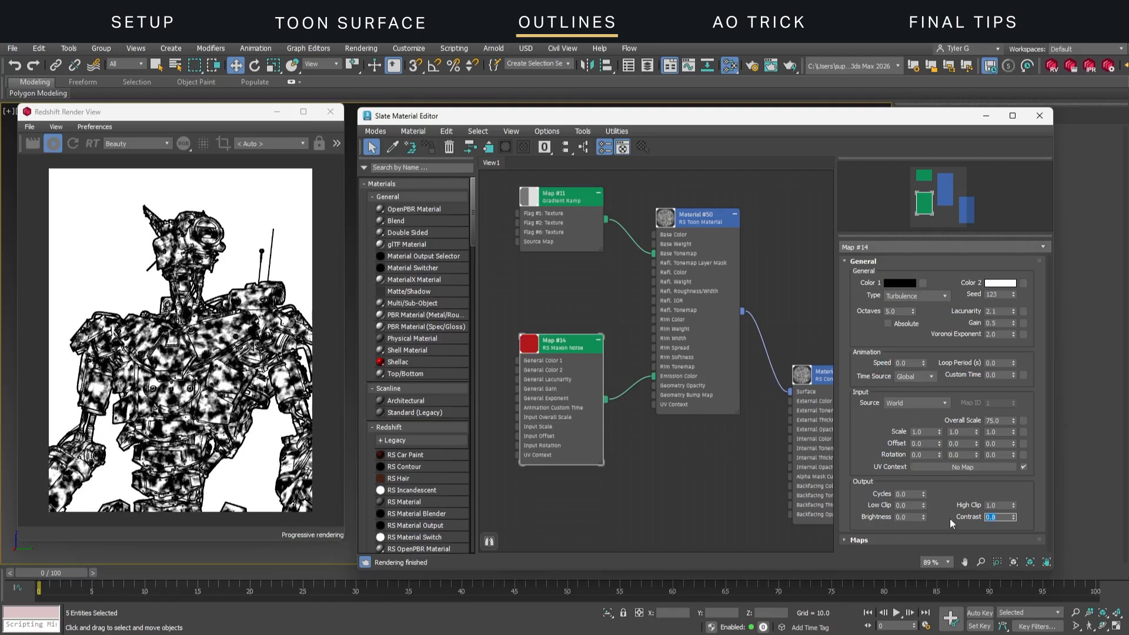
# Step: Disconnect the noise map from Emission Color and connect it to the RS Contour's External and Internal Thickness Modifiers
pyautogui.moveTo(571, 347); pyautogui.dragTo(541, 334, button='middle')
pyautogui.moveTo(541, 334); pyautogui.dragTo(551, 334)
pyautogui.moveTo(565, 363); pyautogui.dragTo(541, 317, button='middle')
pyautogui.moveTo(599, 317); pyautogui.dragTo(577, 331)
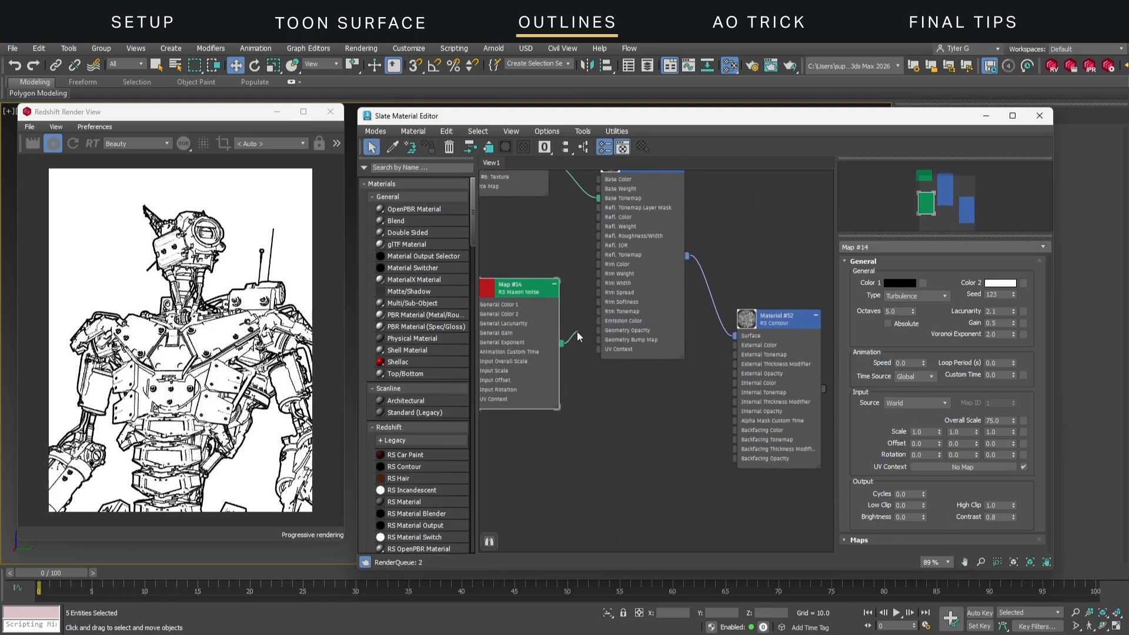
pyautogui.moveTo(519, 288); pyautogui.dragTo(644, 391)
pyautogui.moveTo(683, 434); pyautogui.dragTo(617, 434, button='middle')
pyautogui.moveTo(621, 443); pyautogui.dragTo(668, 360)
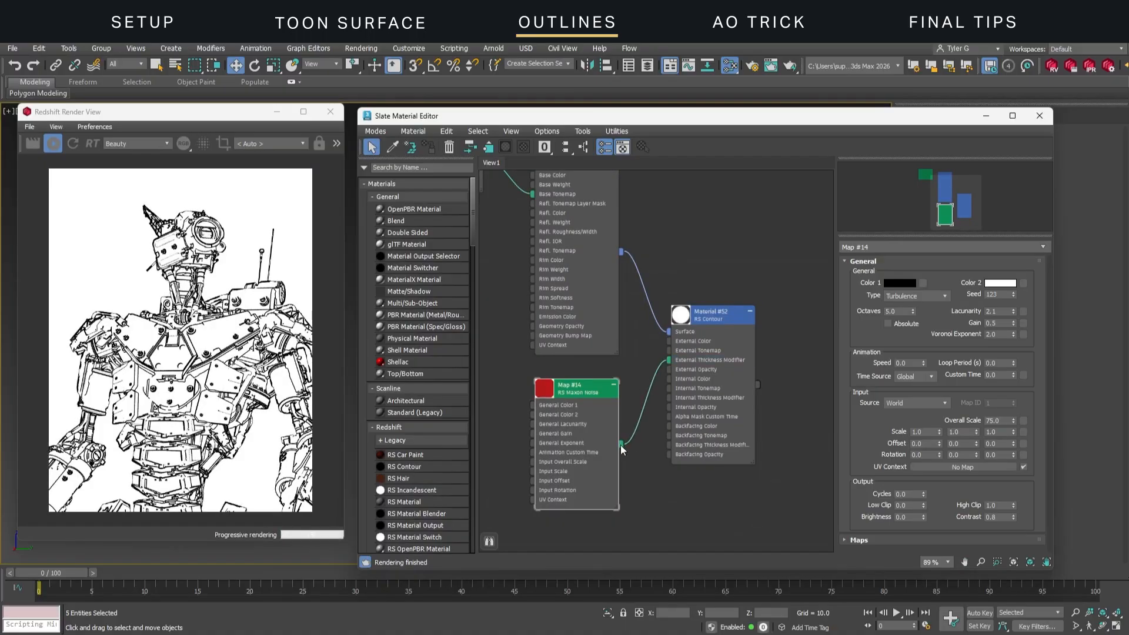
pyautogui.moveTo(620, 444); pyautogui.dragTo(668, 400)
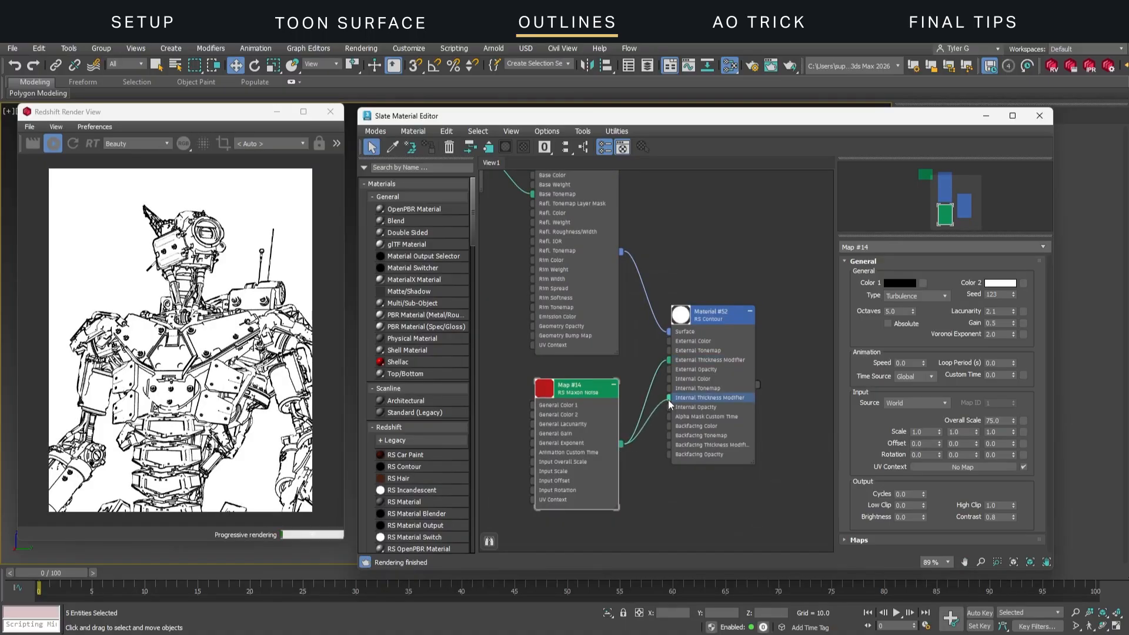
# Step: Lighten the noise map's Color 1 to a dark gray
pyautogui.click(900, 283)
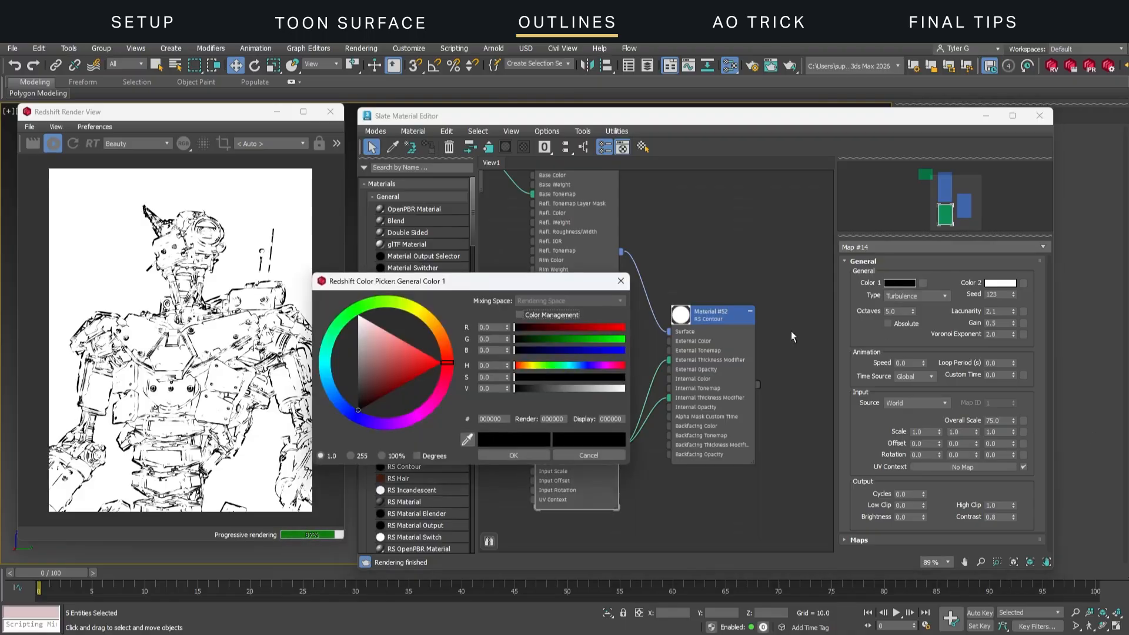
pyautogui.moveTo(543, 388)
pyautogui.mouseDown()
pyautogui.moveTo(616, 390)
pyautogui.moveTo(535, 391)
pyautogui.mouseUp()
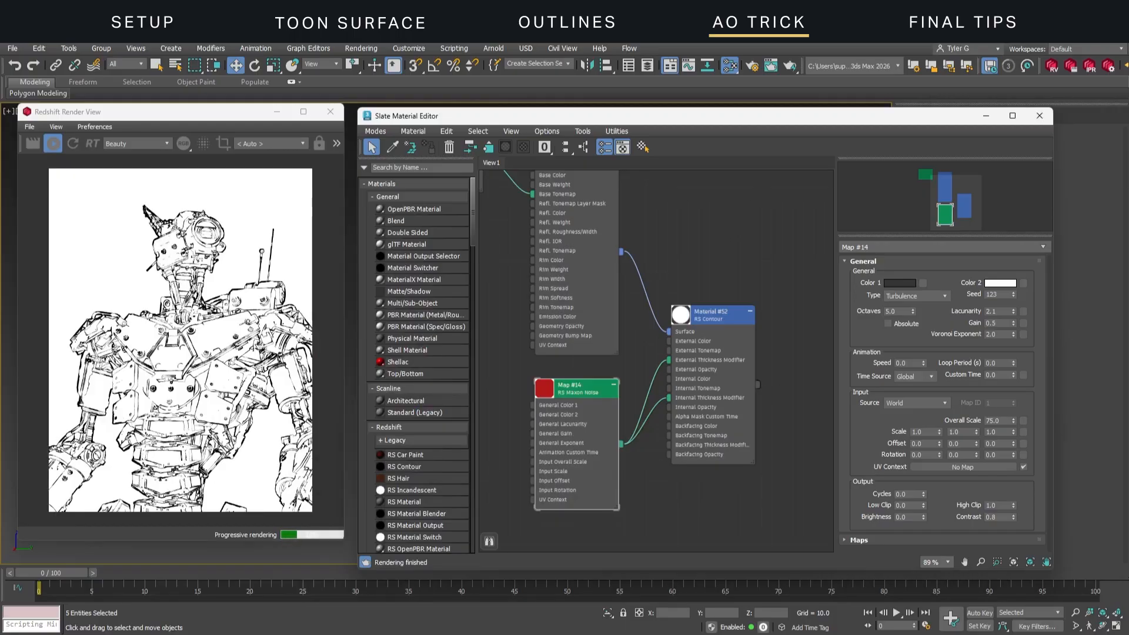
# Step: Add an RS AO map and connect it to the toon material's Emission Color
pyautogui.moveTo(636, 388); pyautogui.dragTo(725, 408, button='middle')
pyautogui.click(433, 169)
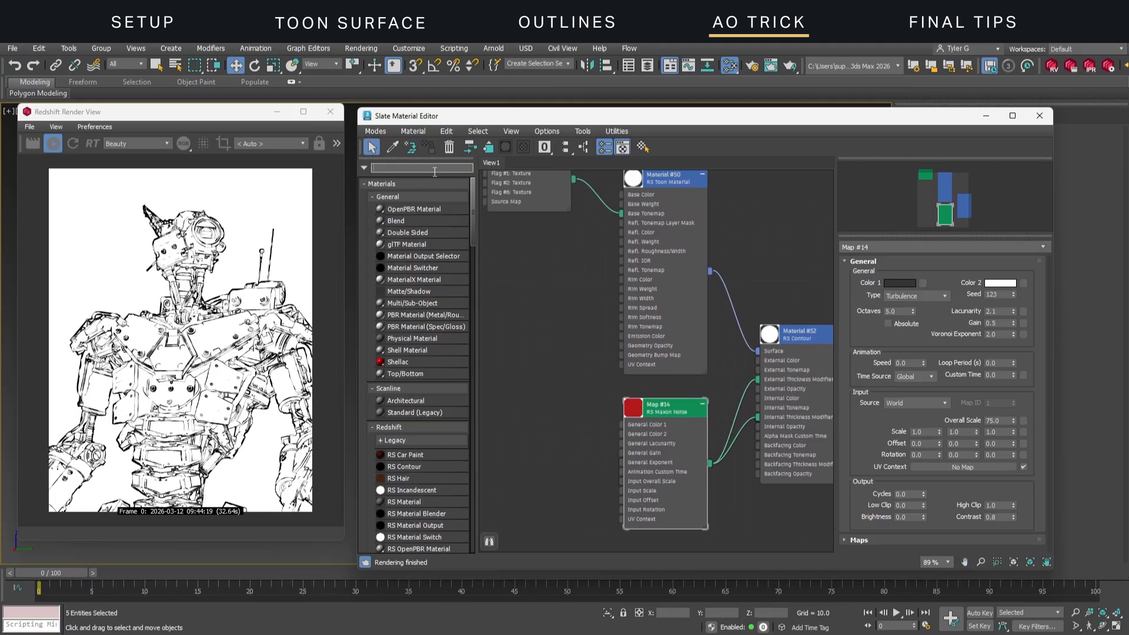
pyautogui.write('rs ao')
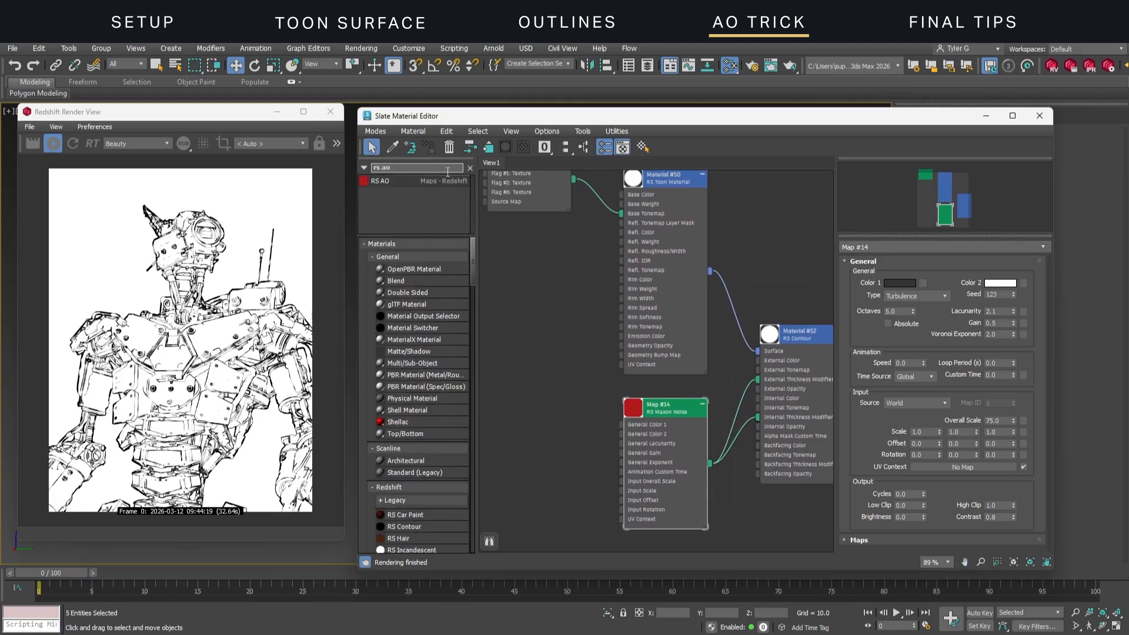
pyautogui.moveTo(390, 183); pyautogui.dragTo(519, 318)
pyautogui.moveTo(599, 373); pyautogui.dragTo(636, 419, button='middle')
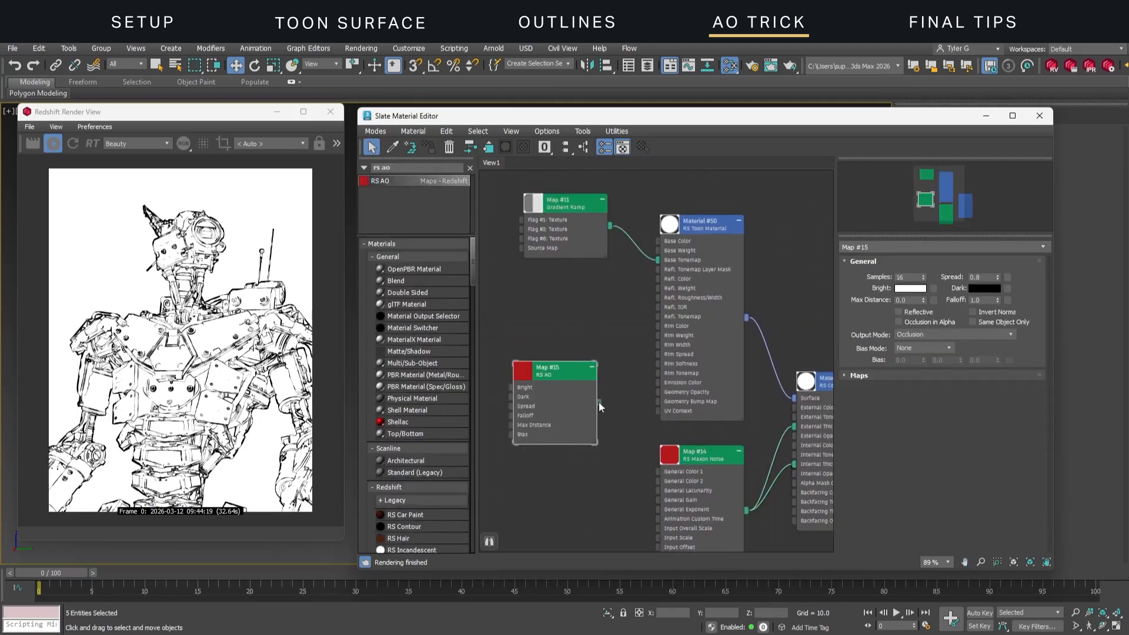
pyautogui.moveTo(599, 402); pyautogui.dragTo(660, 383)
pyautogui.moveTo(571, 373); pyautogui.dragTo(561, 362)
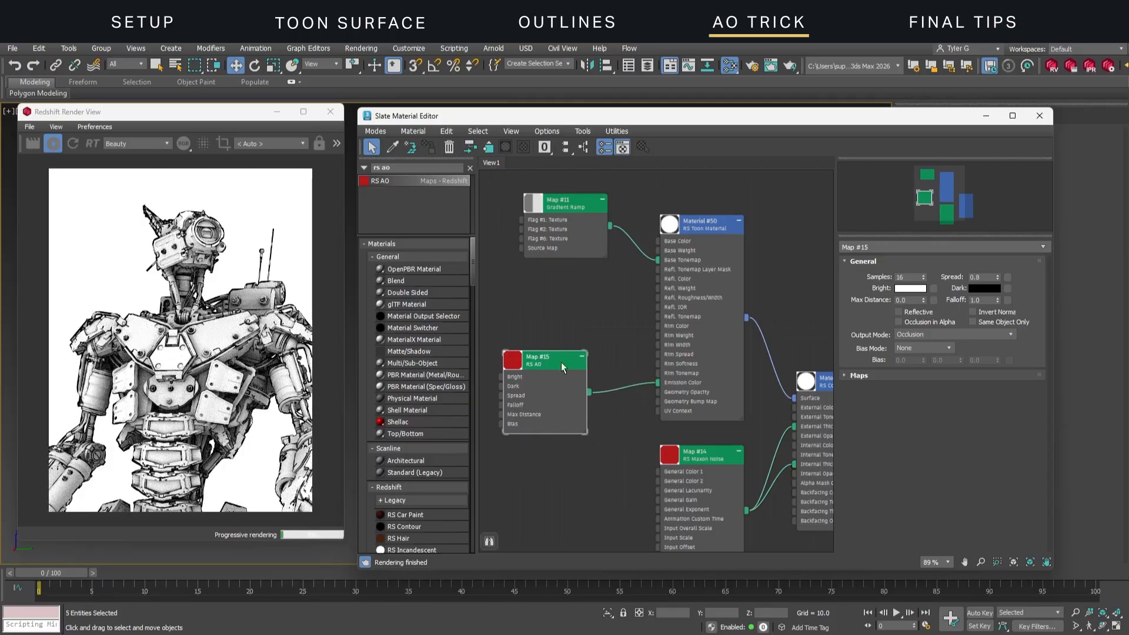
# Step: Set the AO map's Spread to 0 and its Falloff to 20, trying a Falloff of 4 first
pyautogui.moveTo(986, 275); pyautogui.dragTo(957, 289)
pyautogui.write('0')
pyautogui.press('Return')
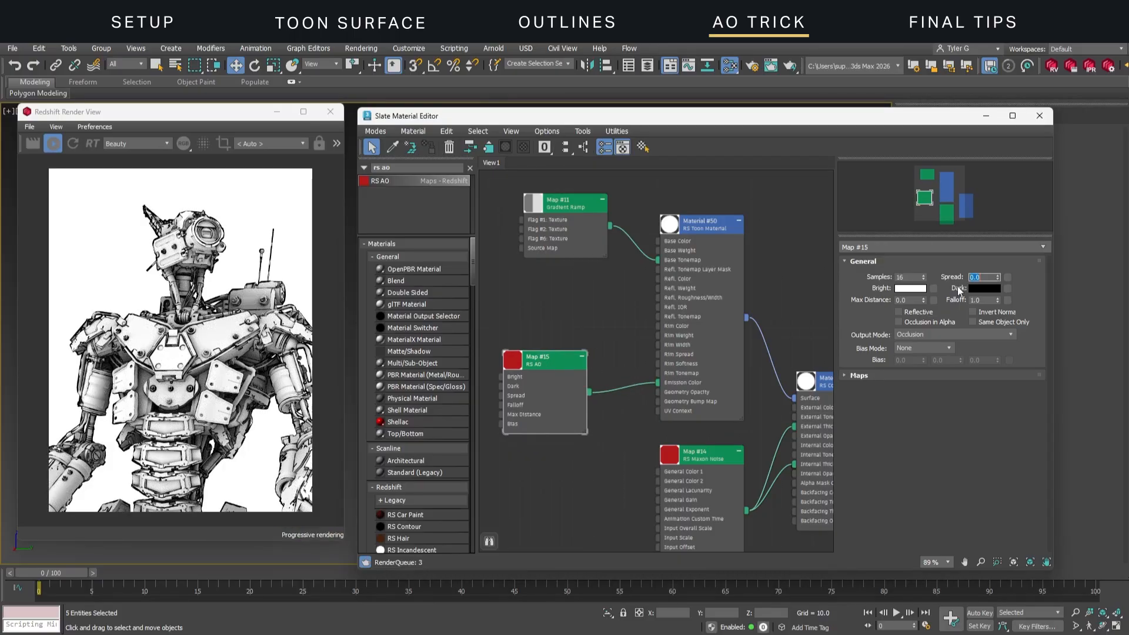
pyautogui.press('Tab')
pyautogui.write('4')
pyautogui.press('Return')
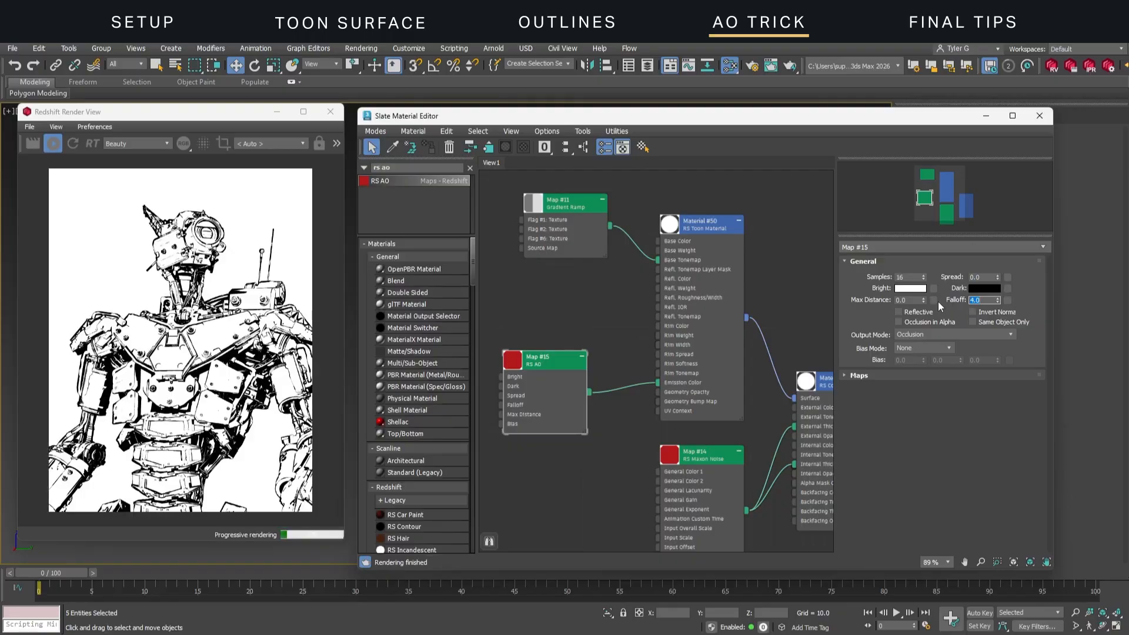
pyautogui.write('20')
pyautogui.press('Return')
# Step: Try a higher Max Distance on the AO map and reset it to 0
pyautogui.moveTo(923, 300); pyautogui.dragTo(919, 341)
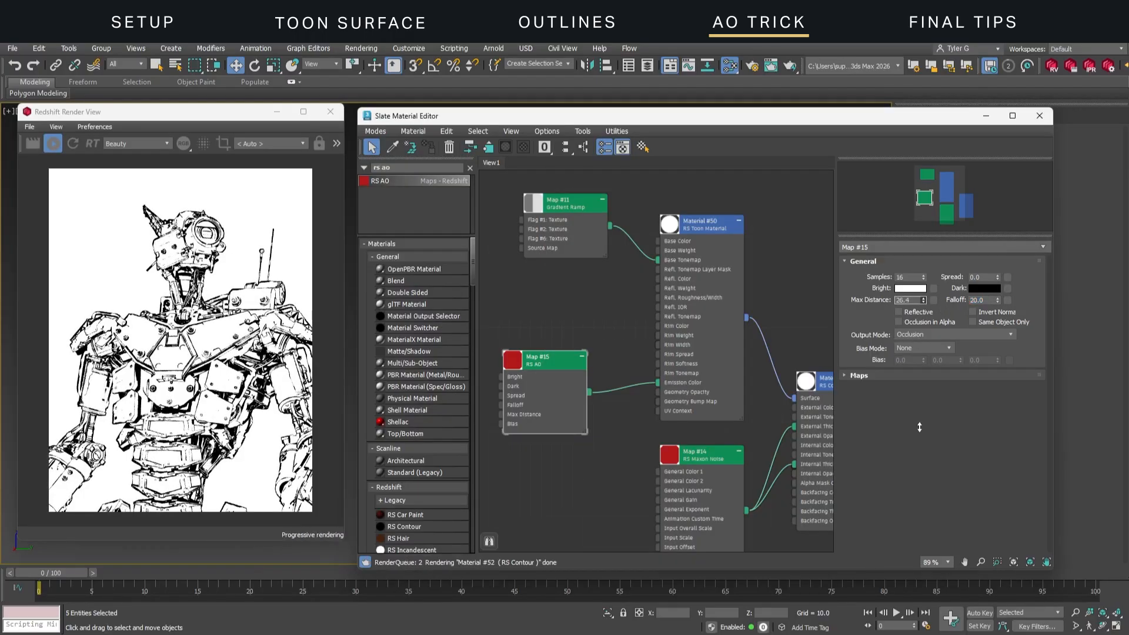
pyautogui.rightClick(924, 300)
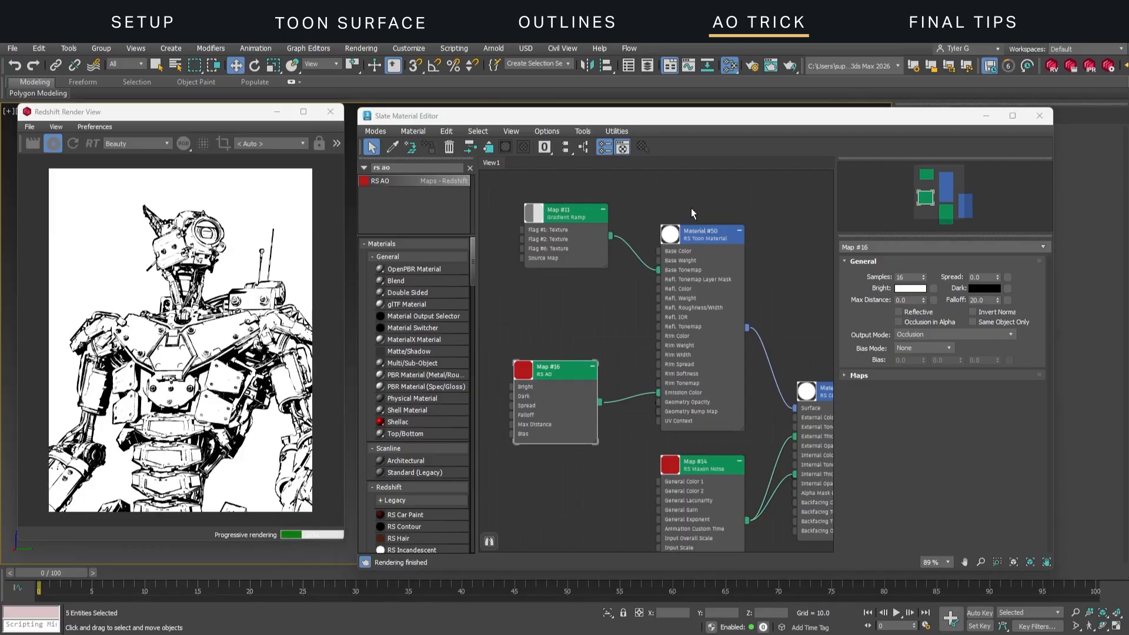
# Step: Set the toon material's emission radiance to 0 and its Base Weight to 1
pyautogui.doubleClick(700, 234)
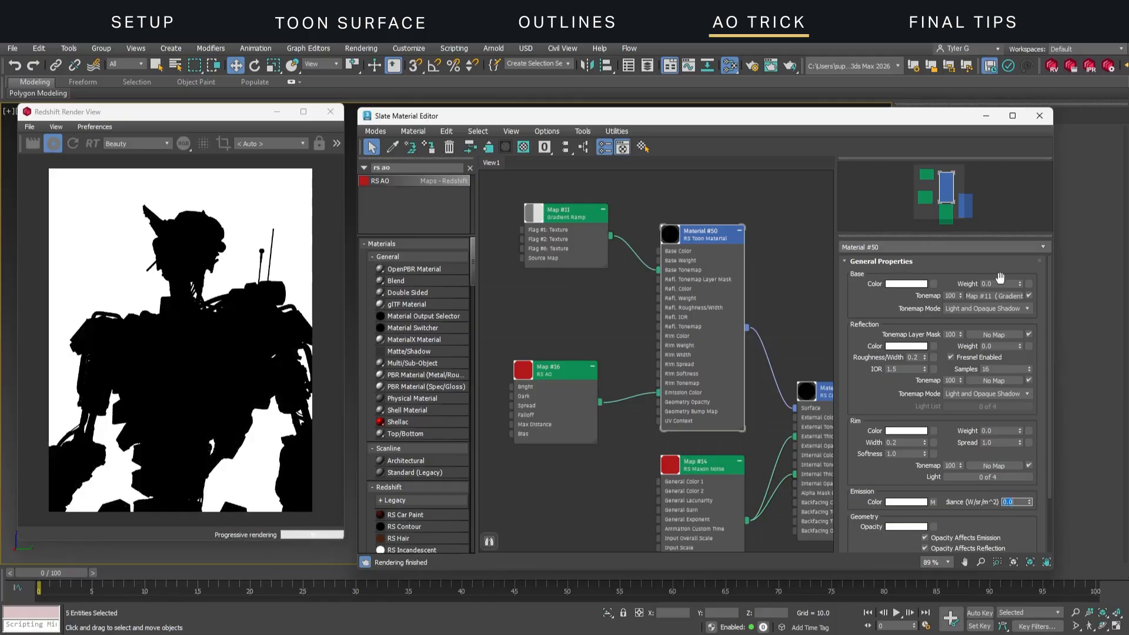
pyautogui.moveTo(1002, 283); pyautogui.dragTo(937, 285)
pyautogui.write('1')
pyautogui.press('Return')
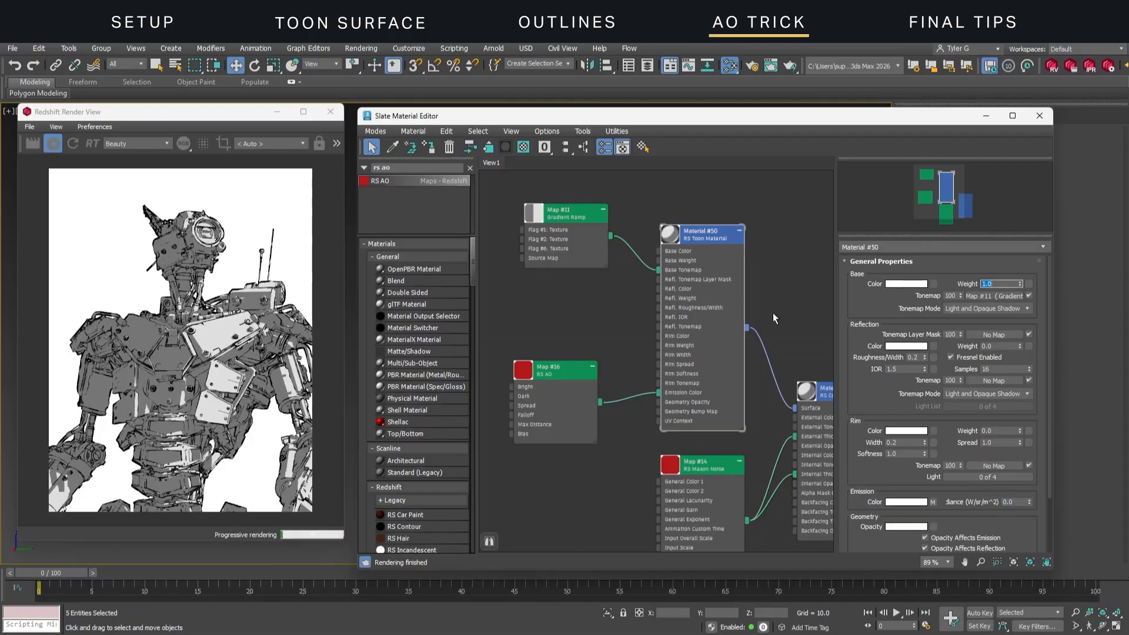
# Step: Move the AO map's connection from Emission Color to Base Color and place its node above the Gradient Ramp
pyautogui.moveTo(664, 391)
pyautogui.mouseDown()
pyautogui.moveTo(634, 375)
pyautogui.moveTo(659, 251)
pyautogui.mouseUp()
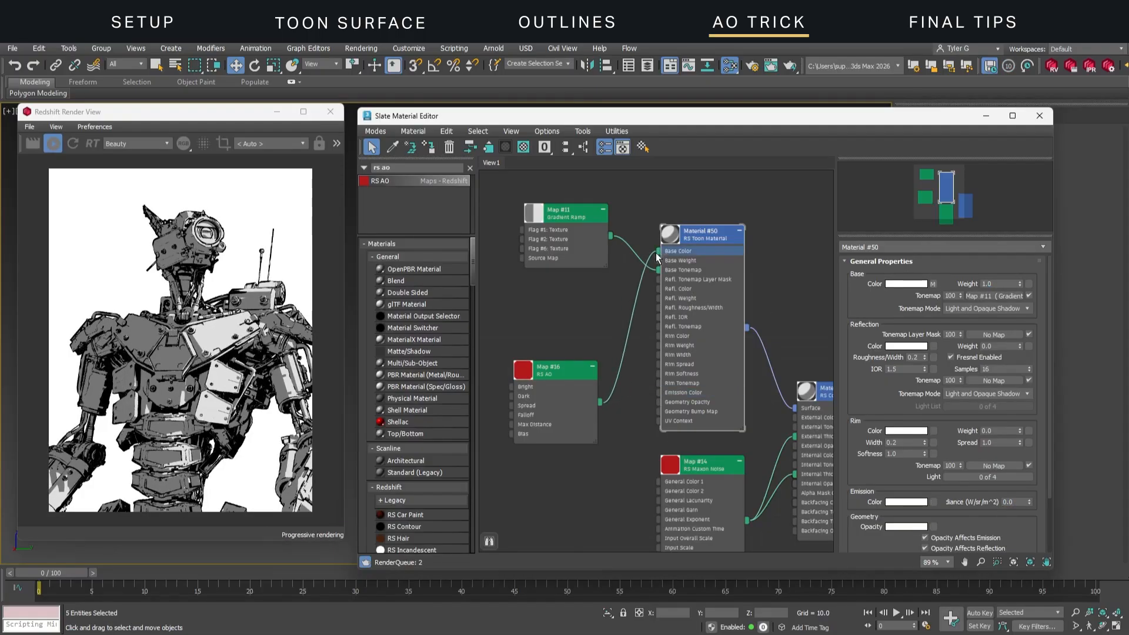
pyautogui.moveTo(581, 352); pyautogui.dragTo(584, 392, button='middle')
pyautogui.moveTo(579, 410); pyautogui.dragTo(573, 179)
pyautogui.moveTo(585, 262); pyautogui.dragTo(576, 306)
pyautogui.moveTo(582, 309); pyautogui.dragTo(582, 373, button='middle')
pyautogui.click(723, 258)
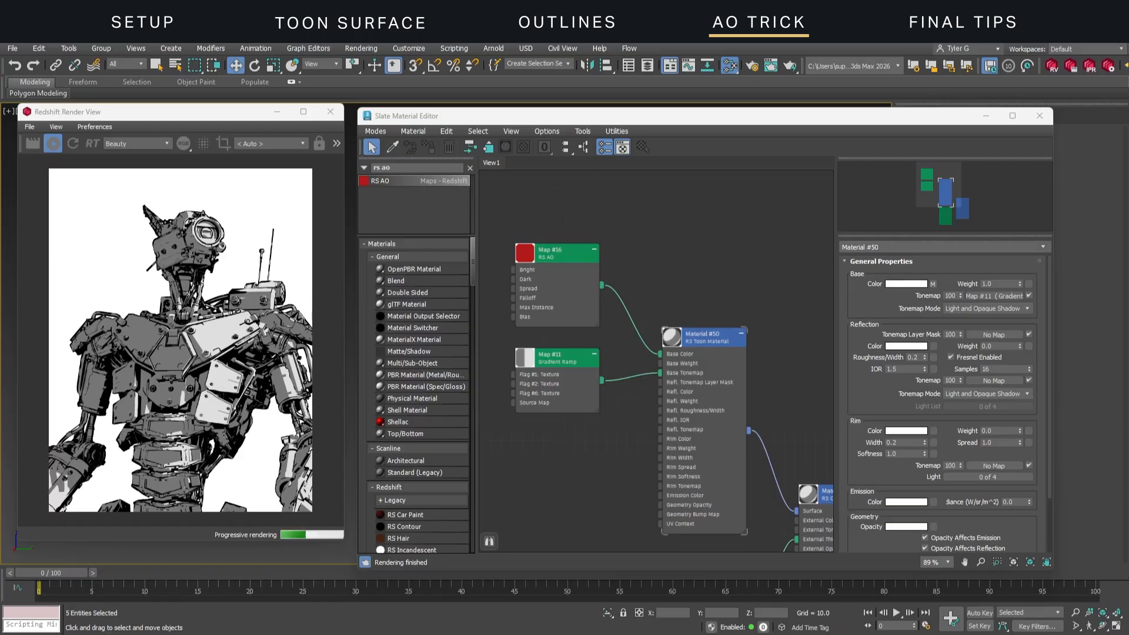
# Step: Try a bright red (E80000) Dark color on the AO map and return it to black
pyautogui.doubleClick(564, 259)
pyautogui.click(984, 288)
pyautogui.moveTo(426, 365); pyautogui.dragTo(447, 374)
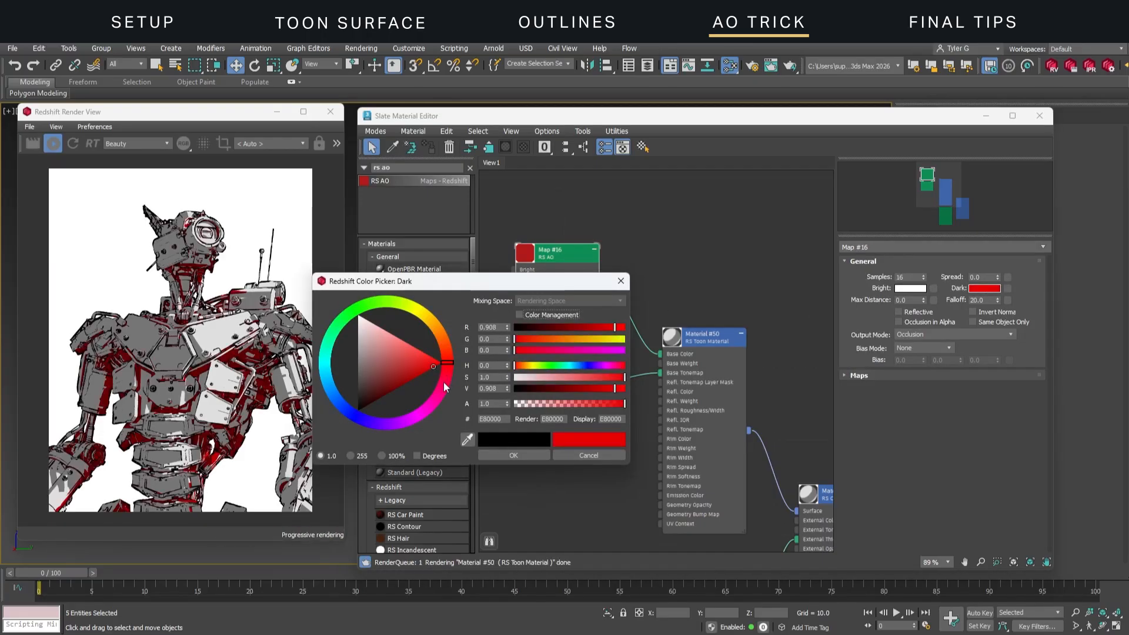
pyautogui.click(527, 454)
pyautogui.moveTo(637, 422); pyautogui.dragTo(644, 385, button='middle')
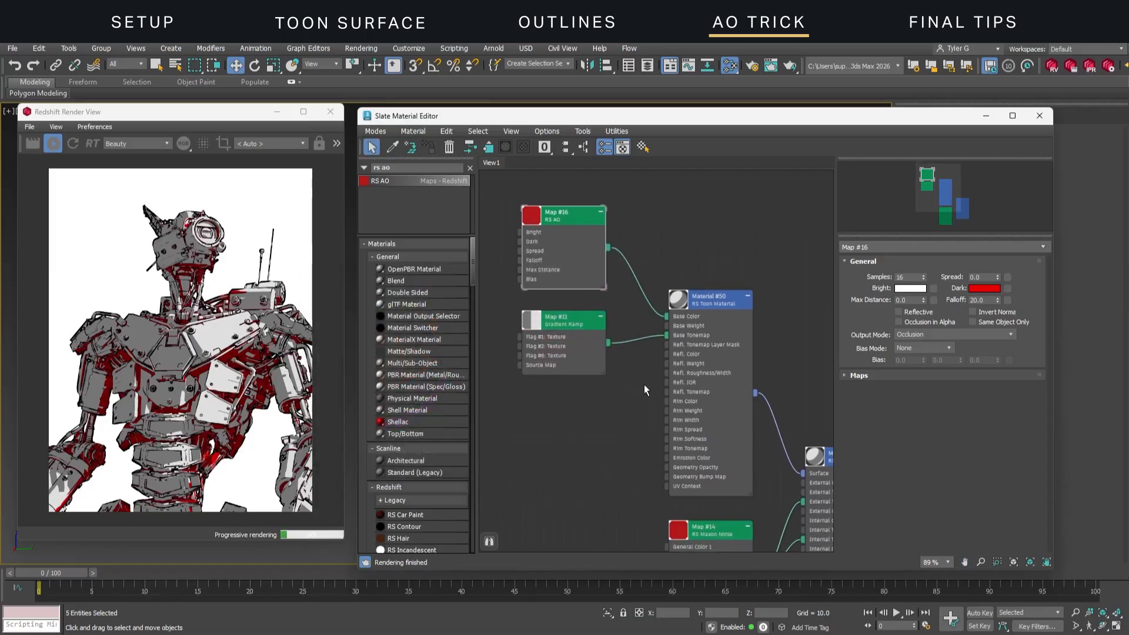
pyautogui.click(980, 289)
pyautogui.moveTo(524, 387); pyautogui.dragTo(511, 388)
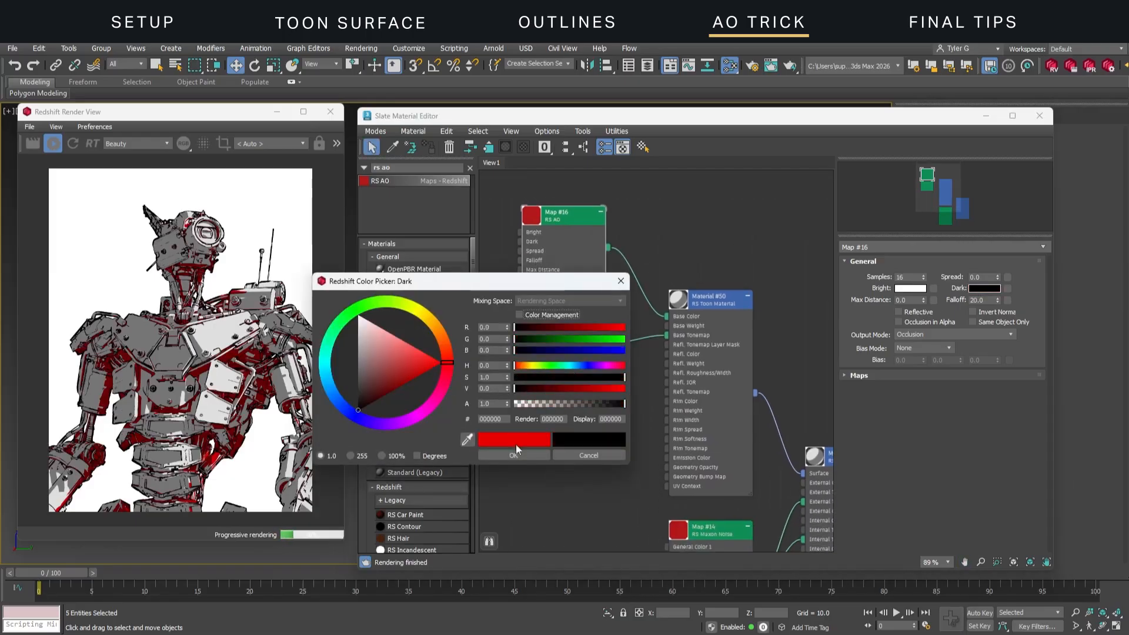
pyautogui.click(517, 454)
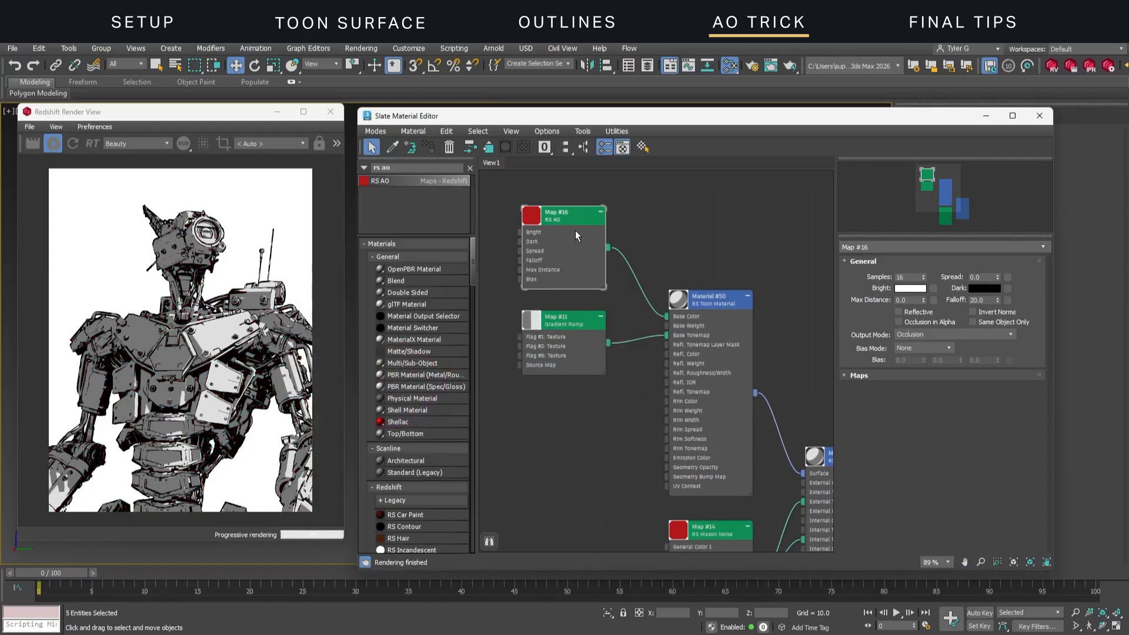
# Step: Duplicate the AO map, connect the copy to the toon material's Emission Color, and set the emission radiance to 1
pyautogui.keyDown('shift'); pyautogui.moveTo(565, 230); pyautogui.dragTo(563, 432); pyautogui.keyUp('shift')
pyautogui.moveTo(598, 467); pyautogui.dragTo(665, 457)
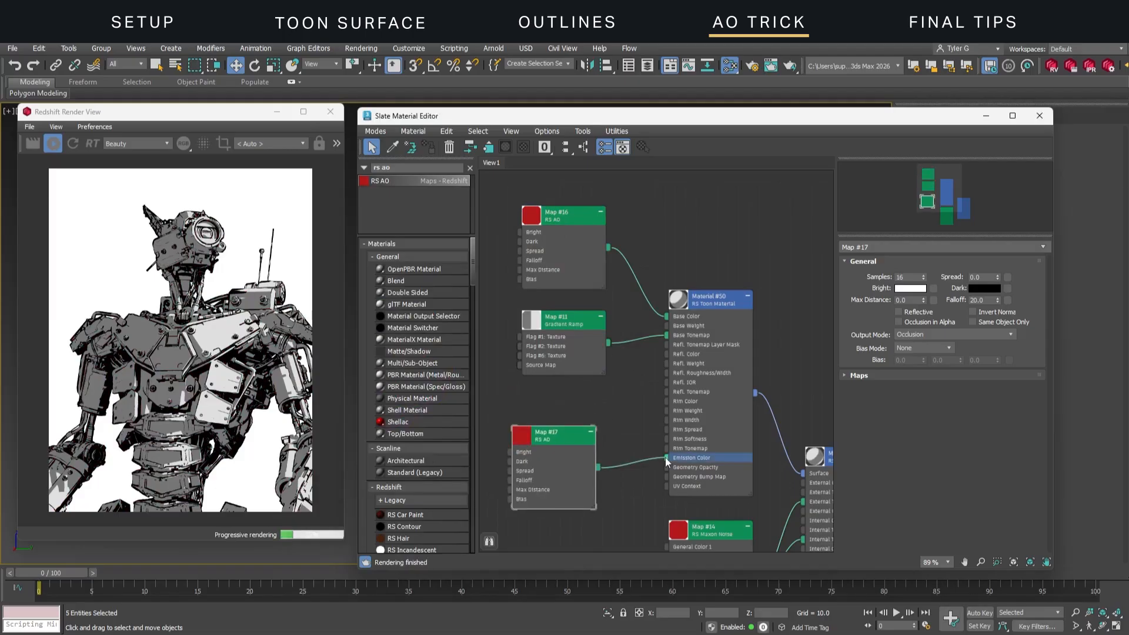
pyautogui.doubleClick(713, 300)
pyautogui.doubleClick(1004, 501)
pyautogui.write('1')
pyautogui.press('Return')
# Step: Try a black Bright color and a bright red (FD0000) Dark color on the duplicated AO map
pyautogui.doubleClick(556, 436)
pyautogui.click(910, 289)
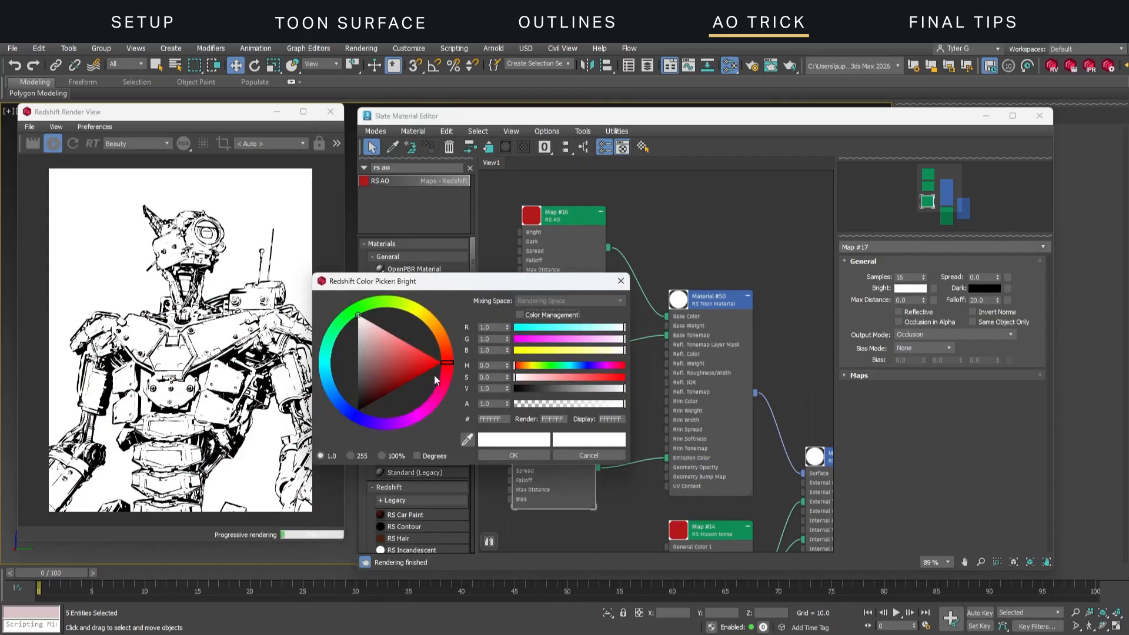
pyautogui.rightClick(506, 389)
pyautogui.click(516, 457)
pyautogui.click(980, 289)
pyautogui.moveTo(434, 368); pyautogui.dragTo(451, 370)
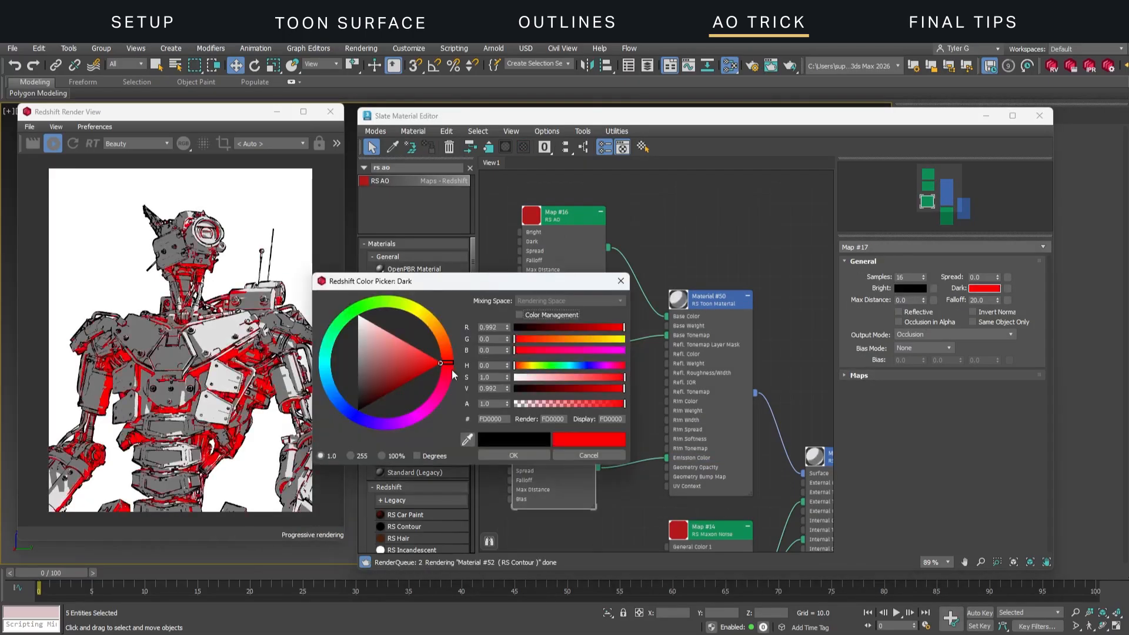
pyautogui.click(526, 452)
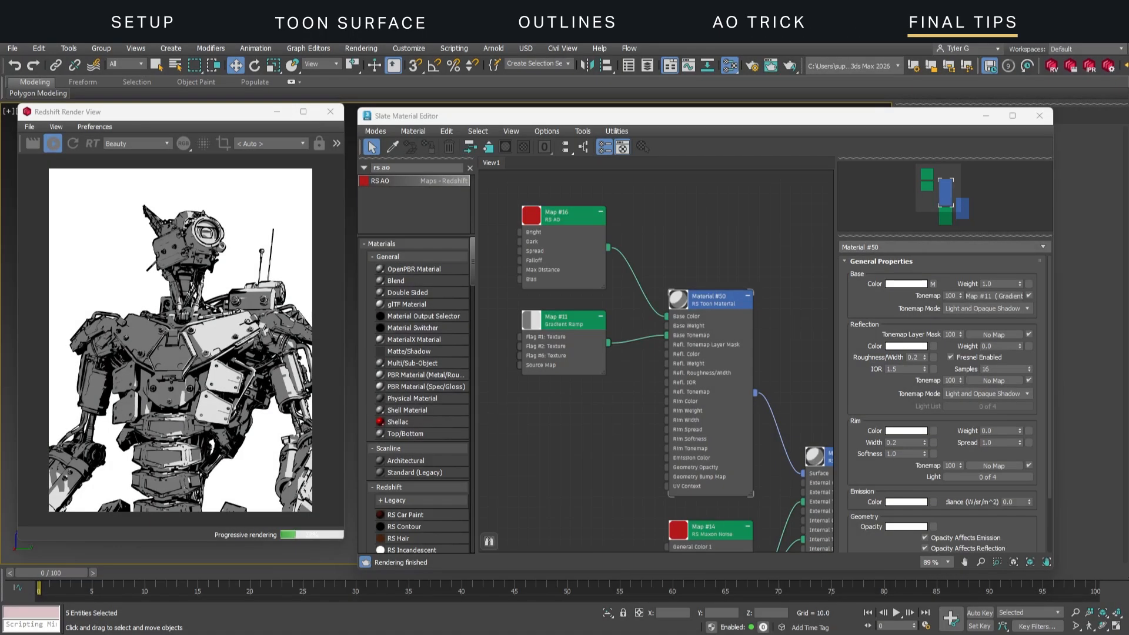
# Step: Move the tonemap Gradient Ramp's middle flag slightly toward the dark end and recolor the dark band slate blue, about 567383
pyautogui.doubleClick(581, 301)
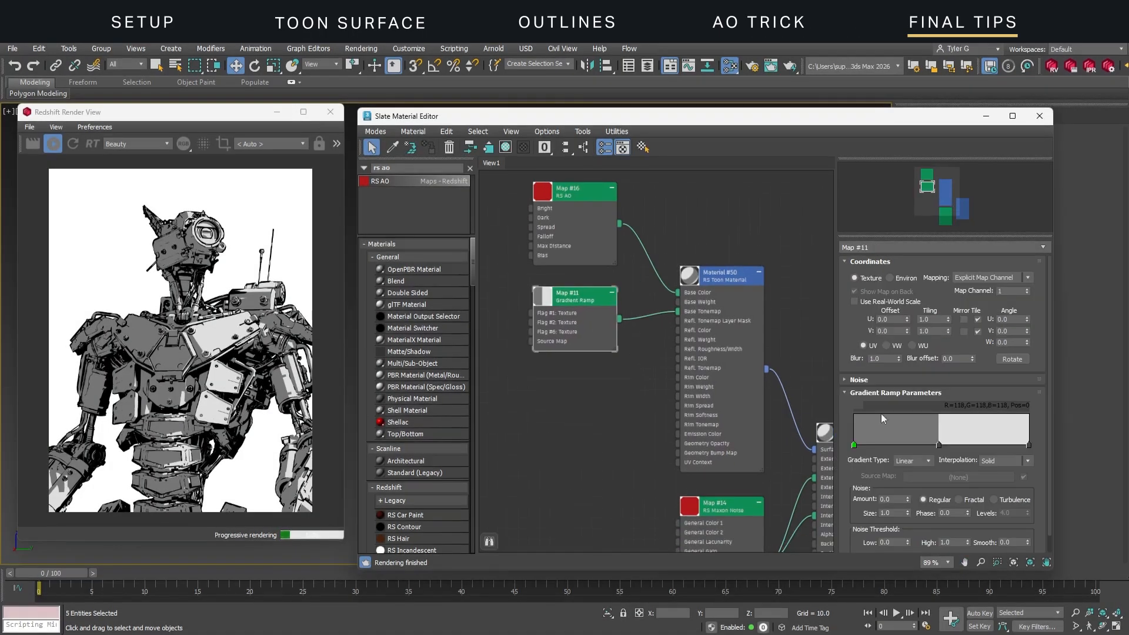
pyautogui.moveTo(939, 446); pyautogui.dragTo(929, 446)
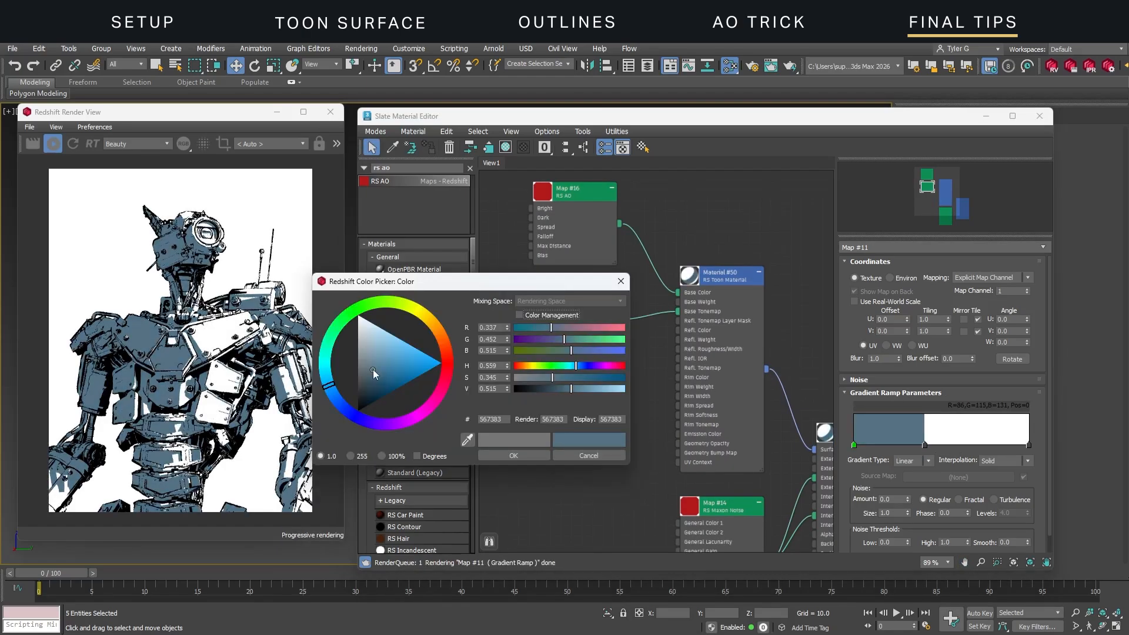
pyautogui.moveTo(373, 369); pyautogui.dragTo(371, 368)
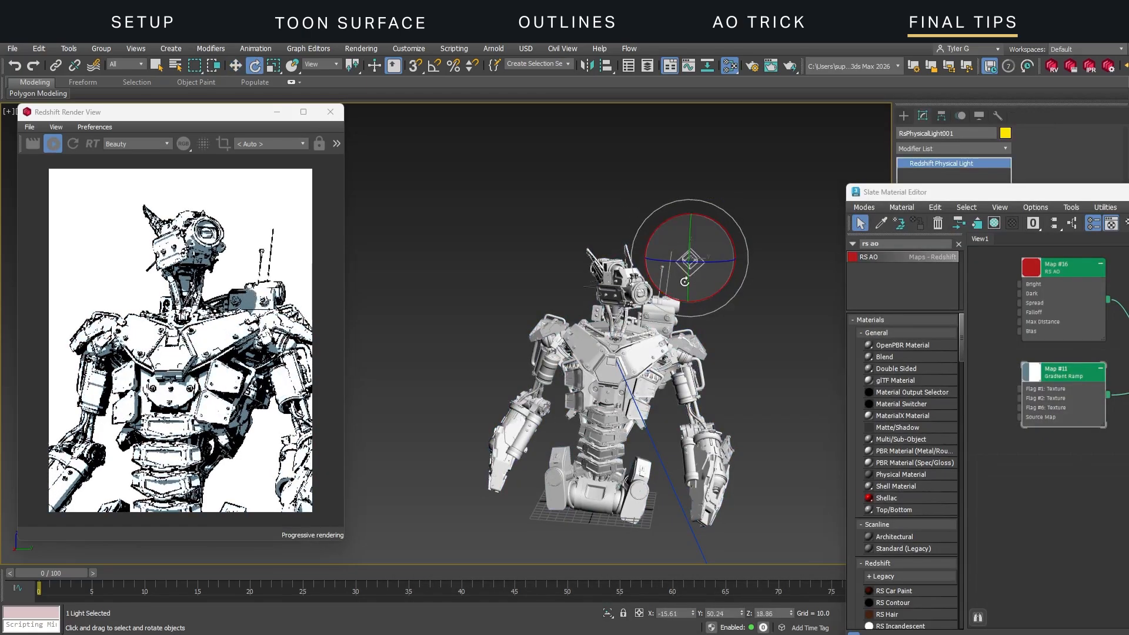
# Step: Rotate the Redshift physical light to change the direction of light on the robot
pyautogui.moveTo(684, 282); pyautogui.dragTo(724, 244)
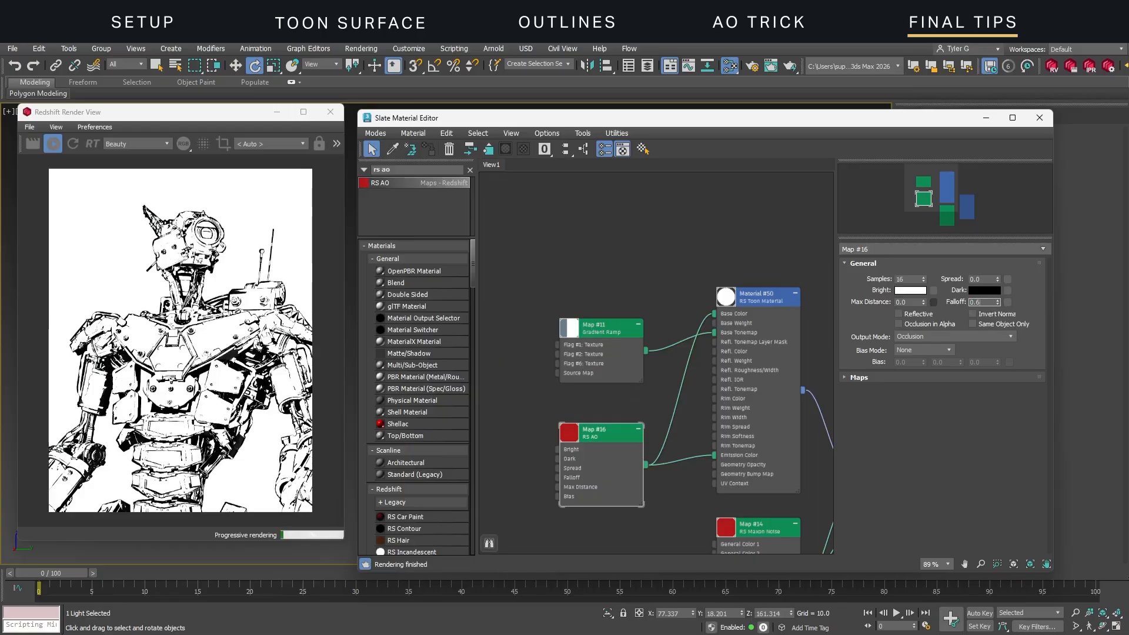
# Step: Lower the AO map's Falloff, trying 0.5 and 0.3
pyautogui.press('Return')
pyautogui.write('0.5')
pyautogui.press('Return')
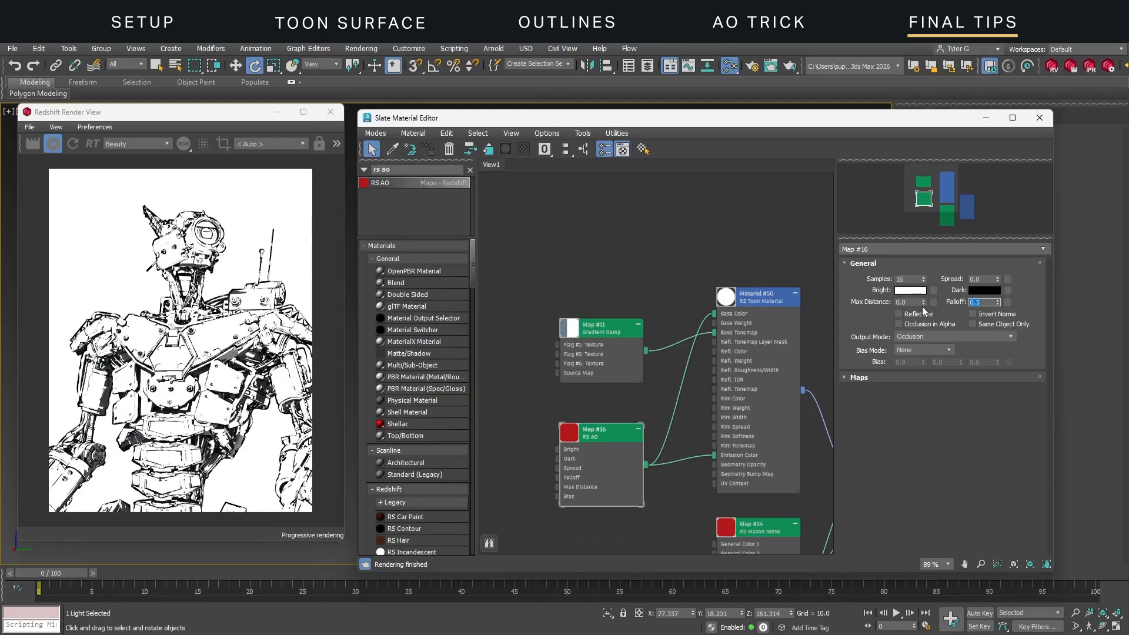
pyautogui.write('0.3')
pyautogui.press('Return')
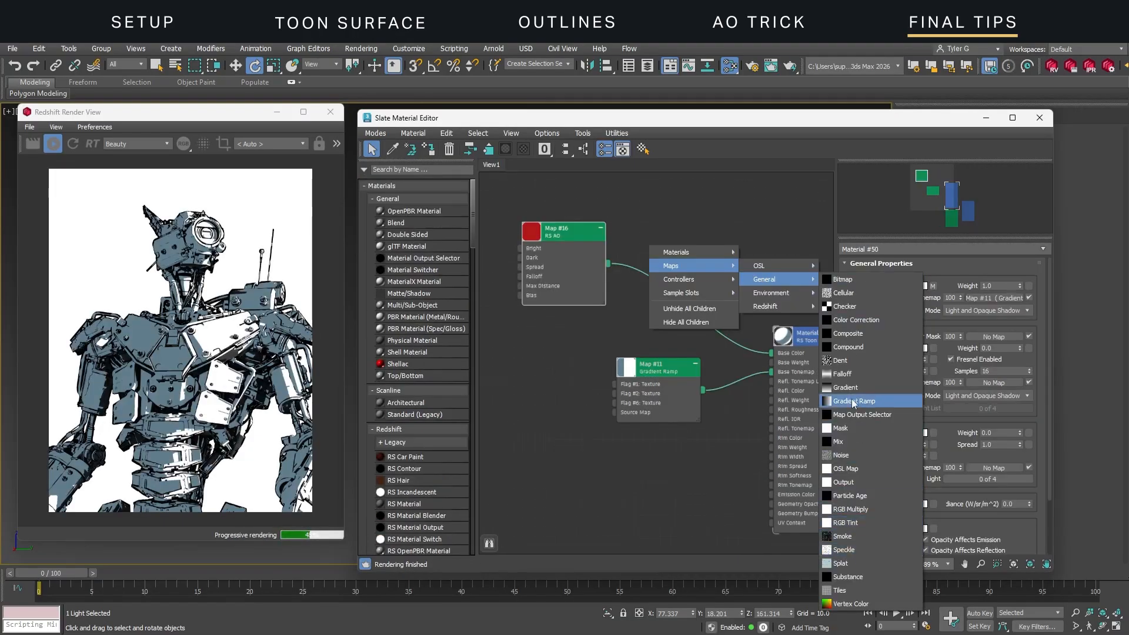
# Step: Add a second Gradient Ramp, feed the AO map into its Source Map, and connect its output to the toon material's Base Color
pyautogui.click(864, 401)
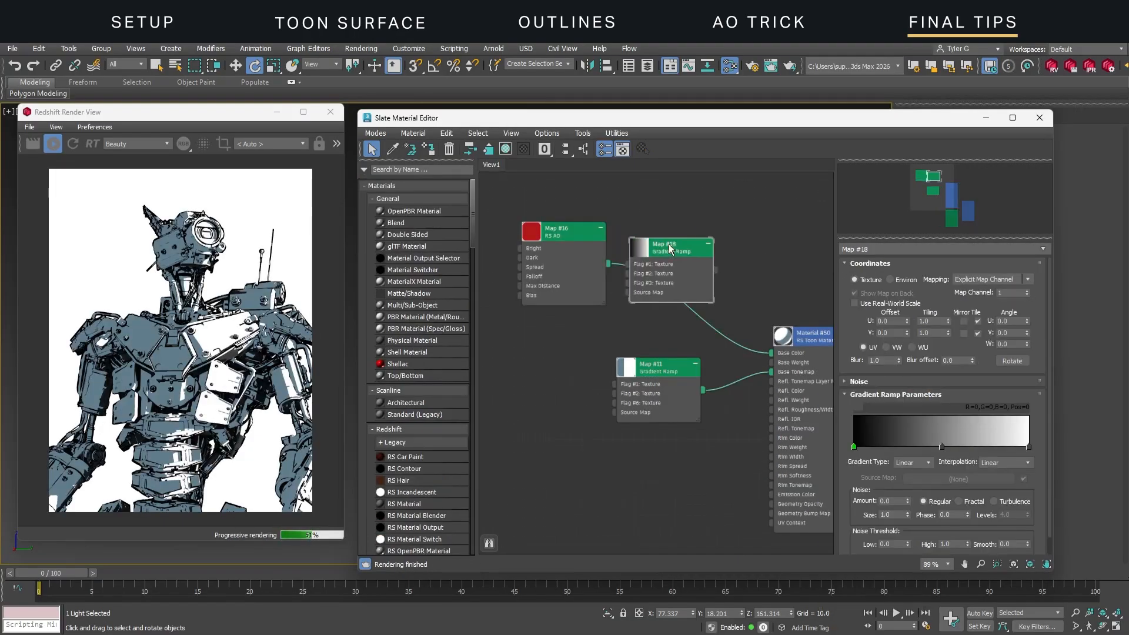
pyautogui.click(570, 232)
pyautogui.moveTo(571, 231); pyautogui.dragTo(634, 297)
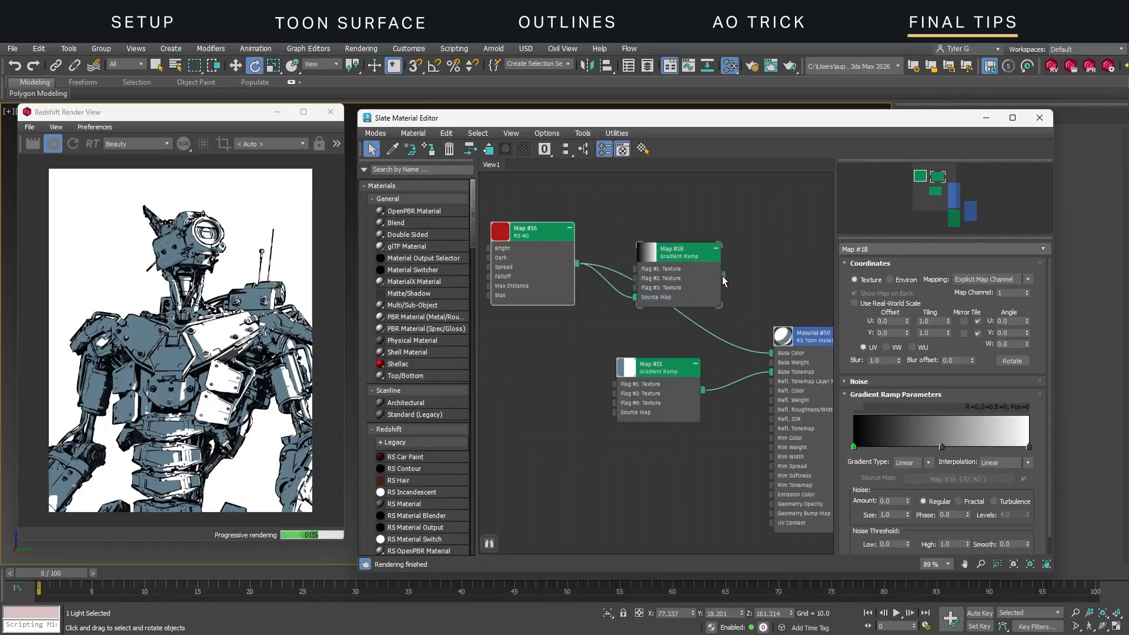
pyautogui.moveTo(723, 274); pyautogui.dragTo(771, 353)
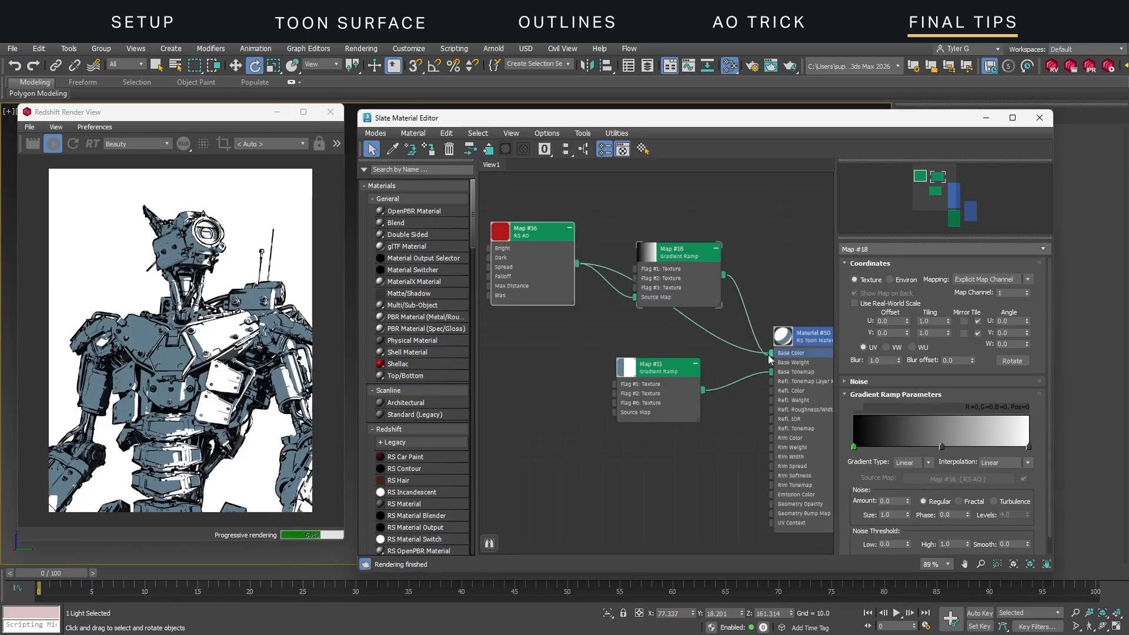
pyautogui.click(669, 250)
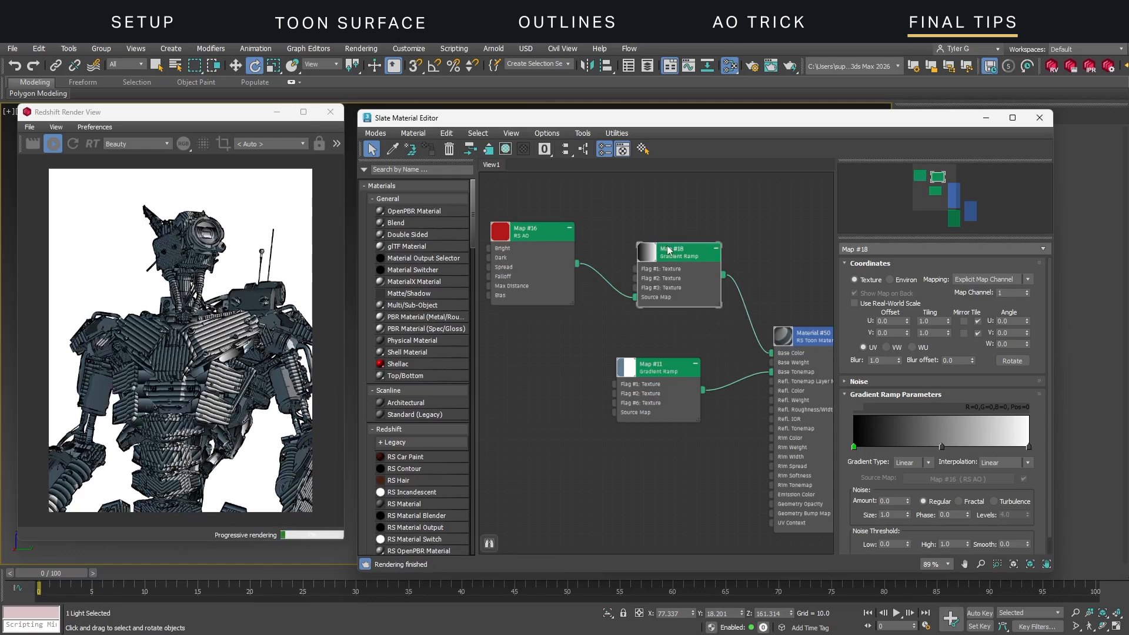
# Step: Set the new Gradient Ramp's Gradient Type to Mapped and its Interpolation to Solid
pyautogui.click(917, 463)
pyautogui.click(908, 513)
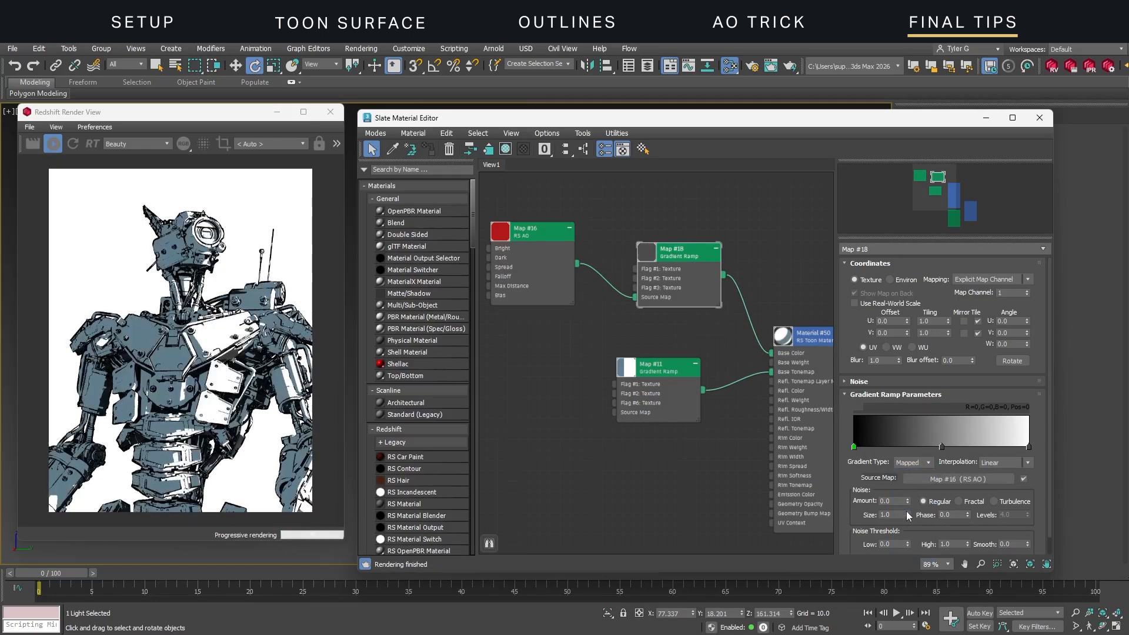
pyautogui.click(1004, 463)
pyautogui.click(994, 516)
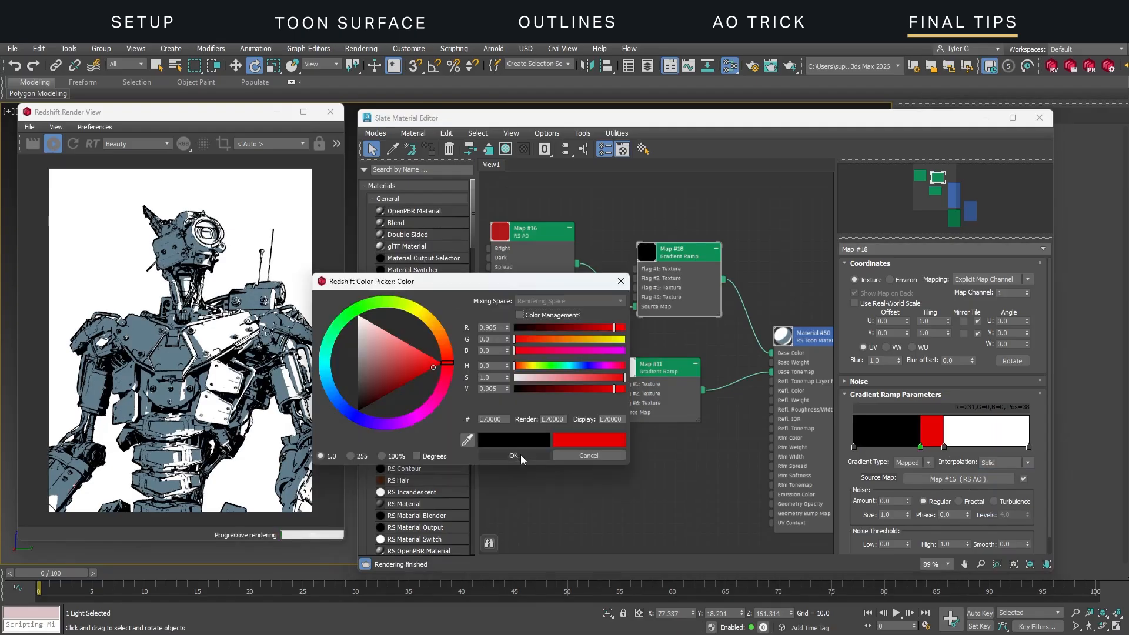
# Step: Color the new ramp's middle band red (E70000) and shift a color flag toward the dark end
pyautogui.click(565, 440)
pyautogui.moveTo(986, 447); pyautogui.dragTo(883, 446)
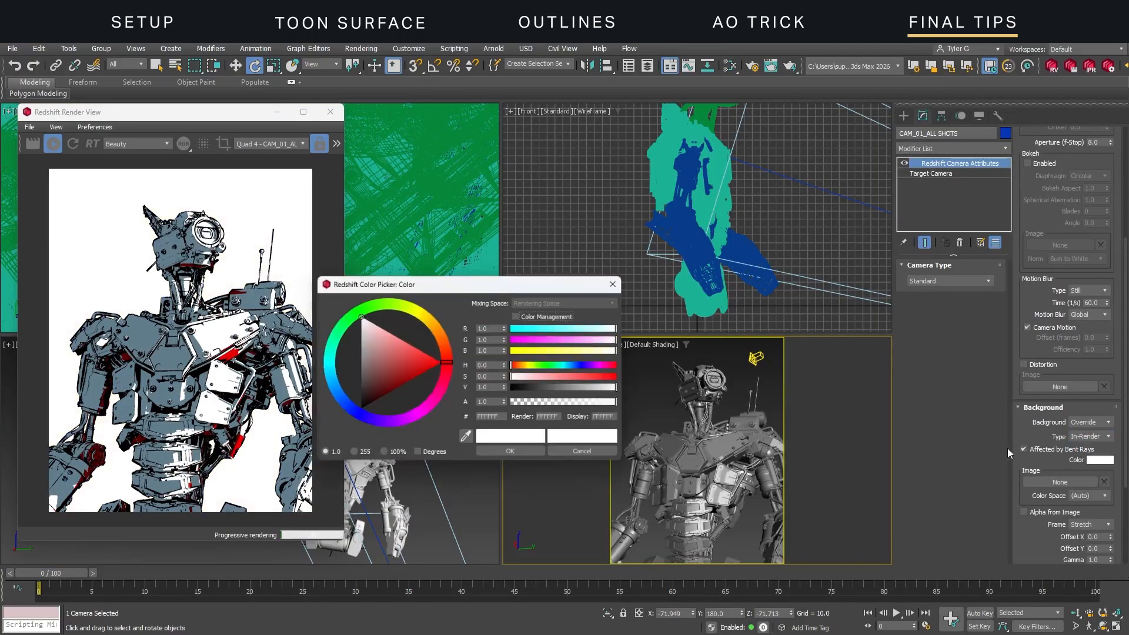
# Step: Set the camera's background override color to a muted red, about C55A5A
pyautogui.click(395, 370)
pyautogui.click(391, 356)
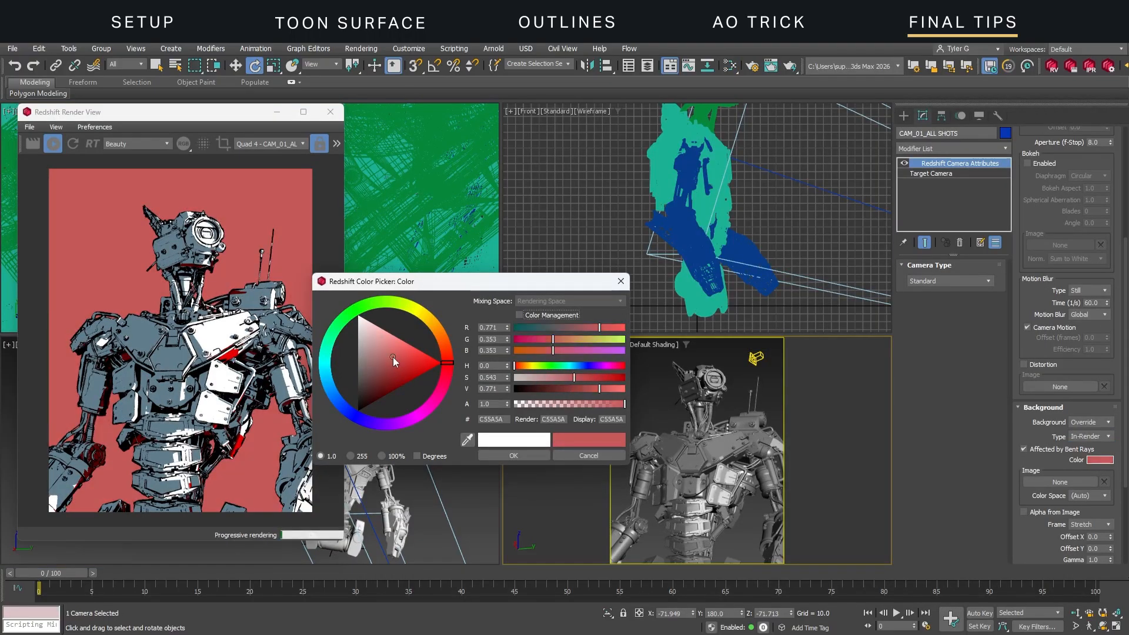
pyautogui.click(507, 456)
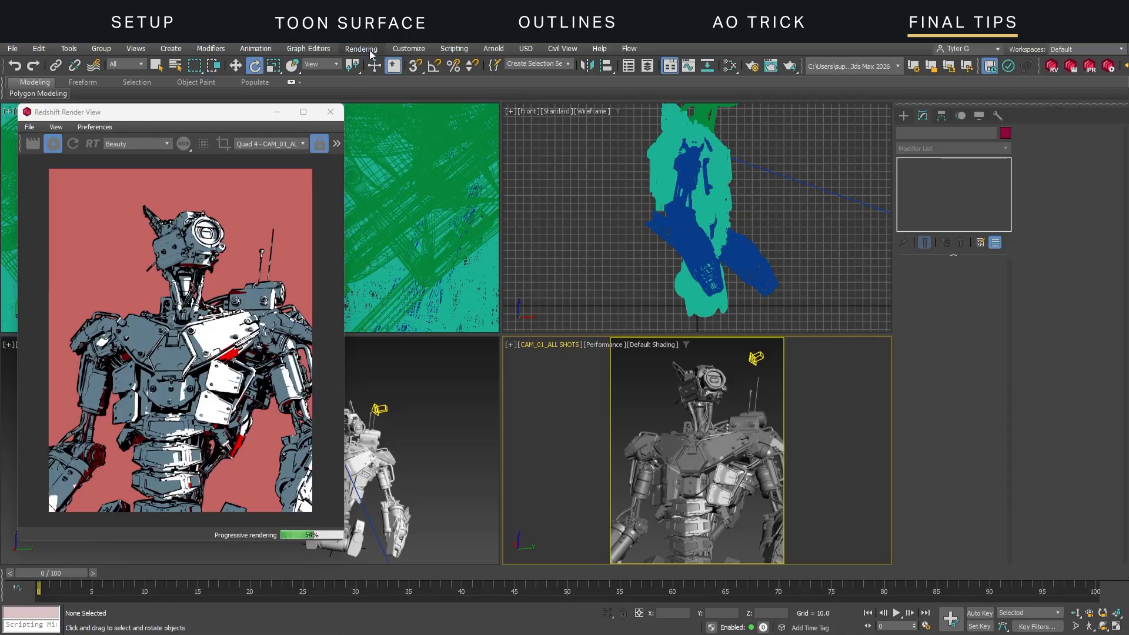
# Step: Stop the interactive render, check the output size and Redshift quality in Render Setup, and render the CAM_01_ALL SHOTS view
pyautogui.click(370, 50)
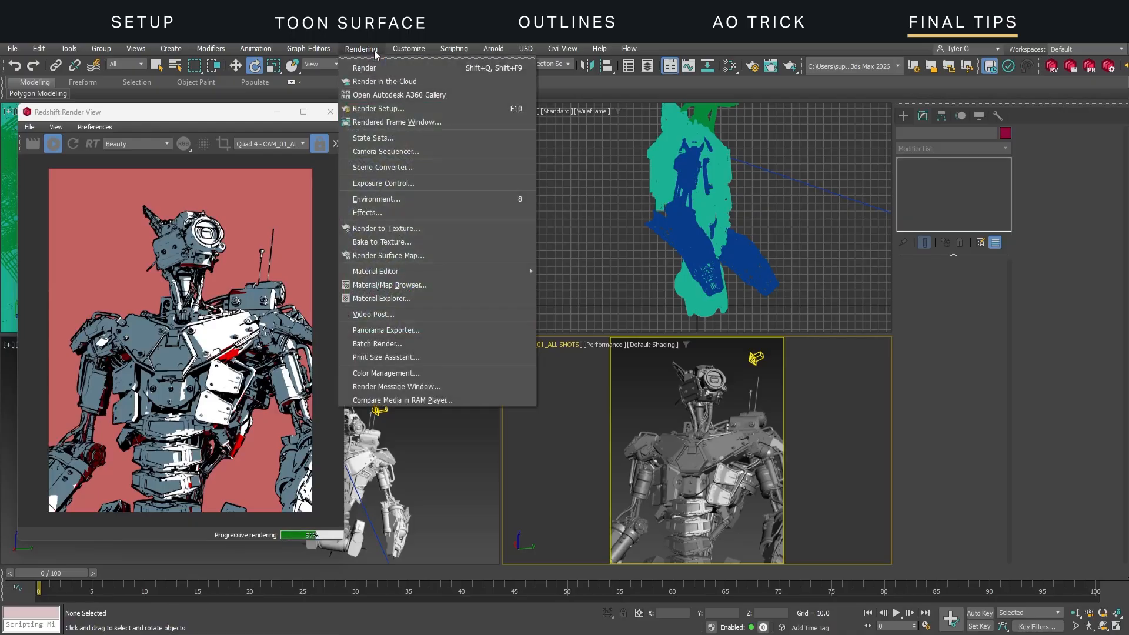
pyautogui.click(48, 147)
pyautogui.click(361, 48)
pyautogui.click(388, 109)
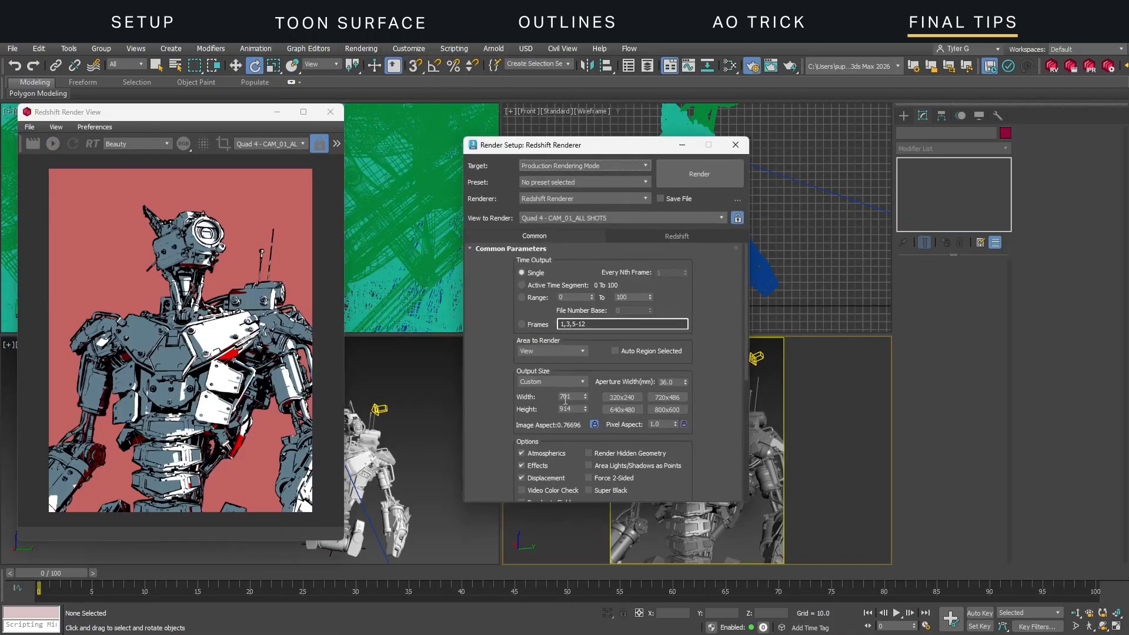
pyautogui.click(623, 238)
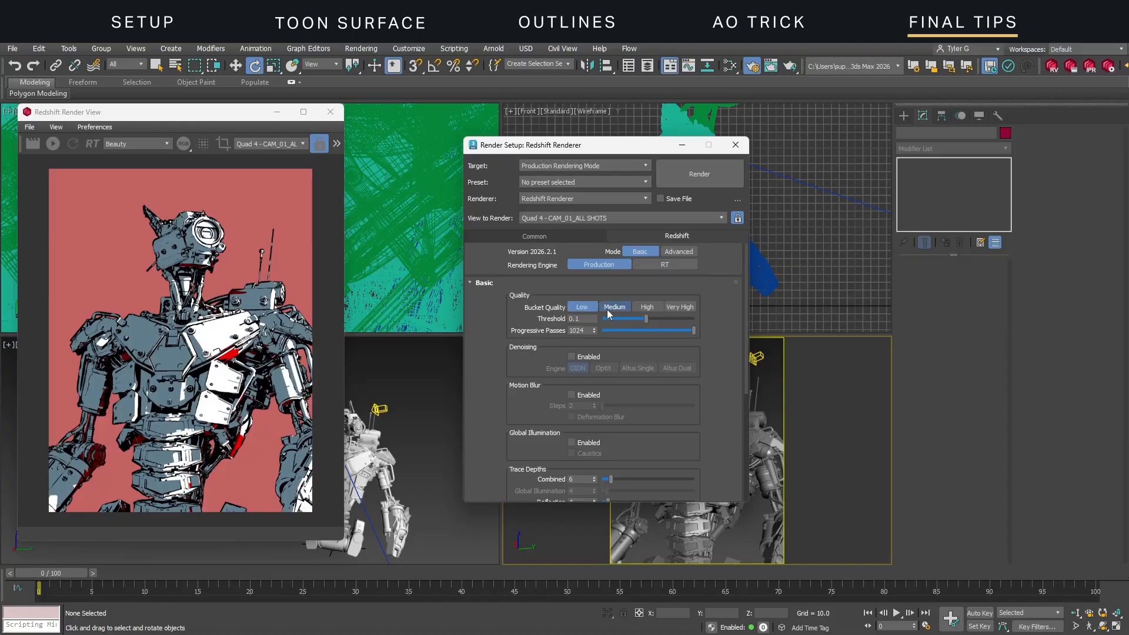
pyautogui.click(542, 238)
pyautogui.click(700, 176)
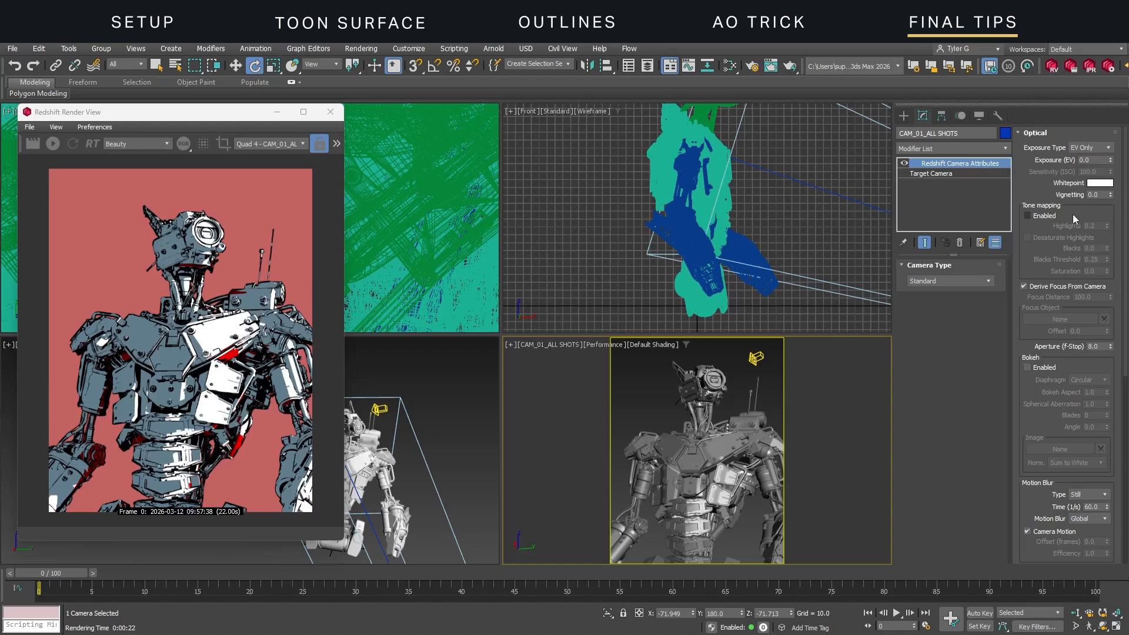
# Step: Set the camera's background color to black and render the frame again
pyautogui.moveTo(1125, 229); pyautogui.dragTo(1126, 403)
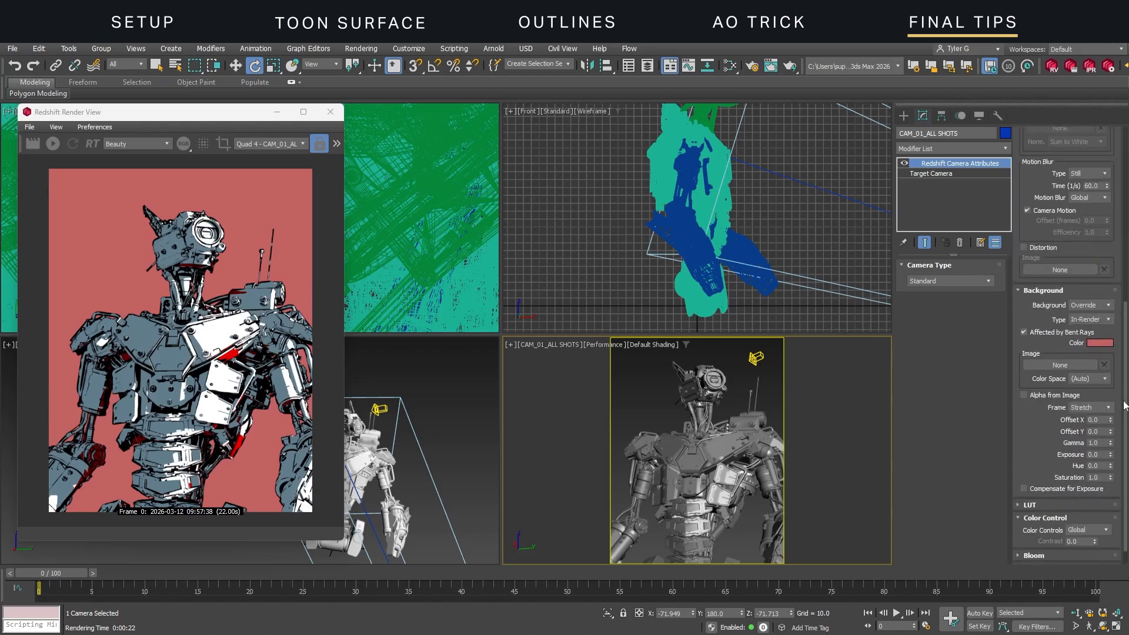
pyautogui.click(1099, 342)
pyautogui.moveTo(520, 388); pyautogui.dragTo(498, 411)
pyautogui.click(541, 452)
pyautogui.hotkey('shift', 'q')
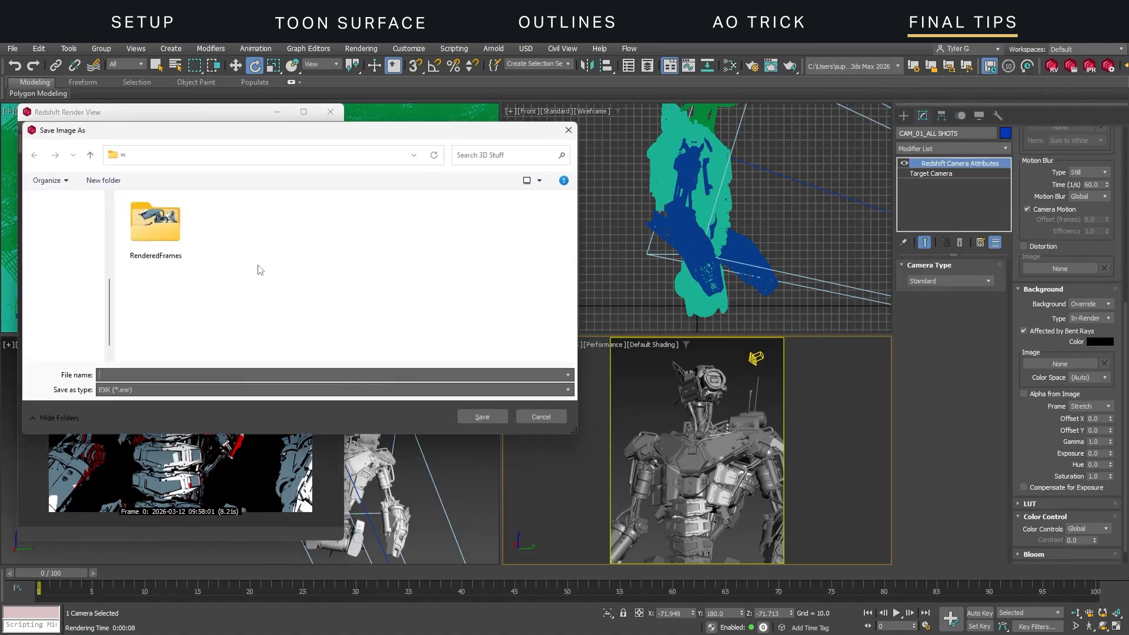
# Step: Save the rendered image in the RenderedFrames folder
pyautogui.doubleClick(156, 229)
pyautogui.click(133, 393)
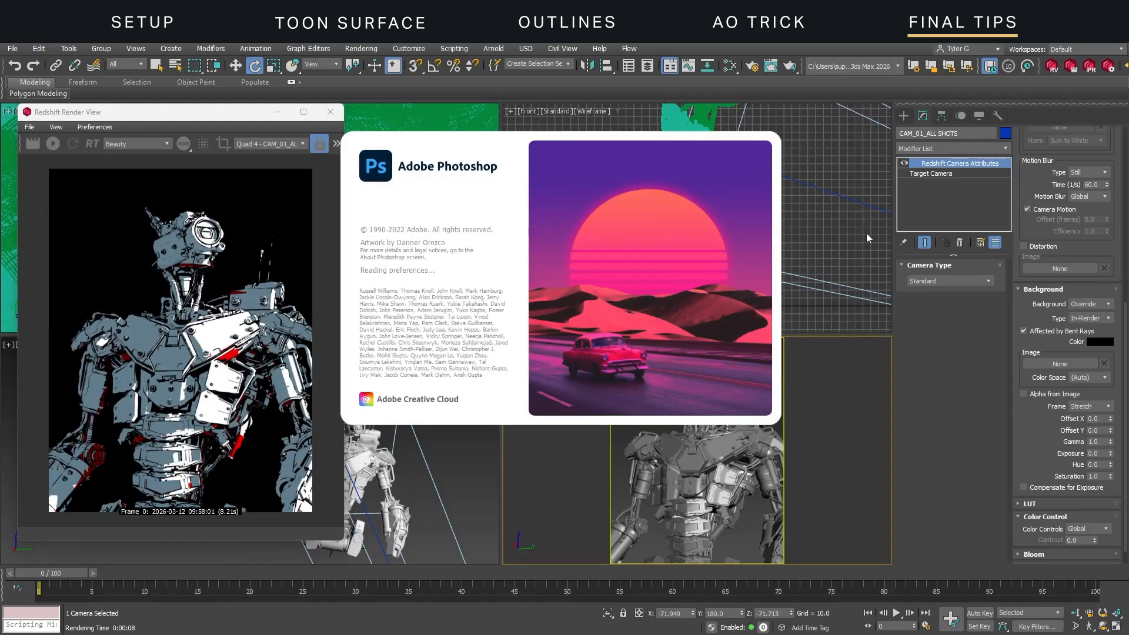